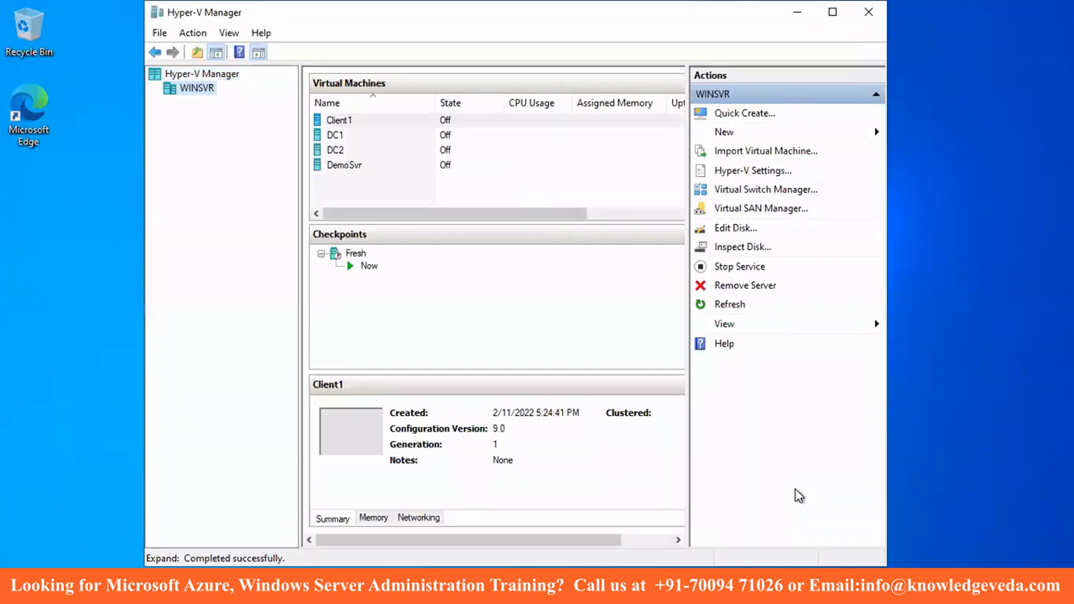
- Revert the DC1 virtual machine to its Fresh checkpoint
click(343, 136)
click(337, 149)
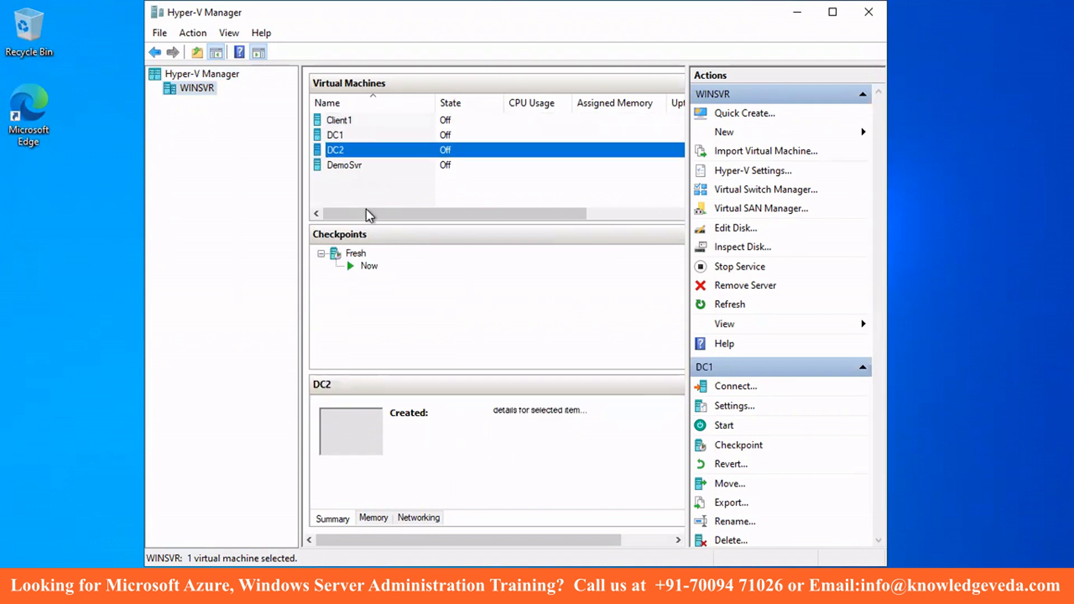
click(338, 120)
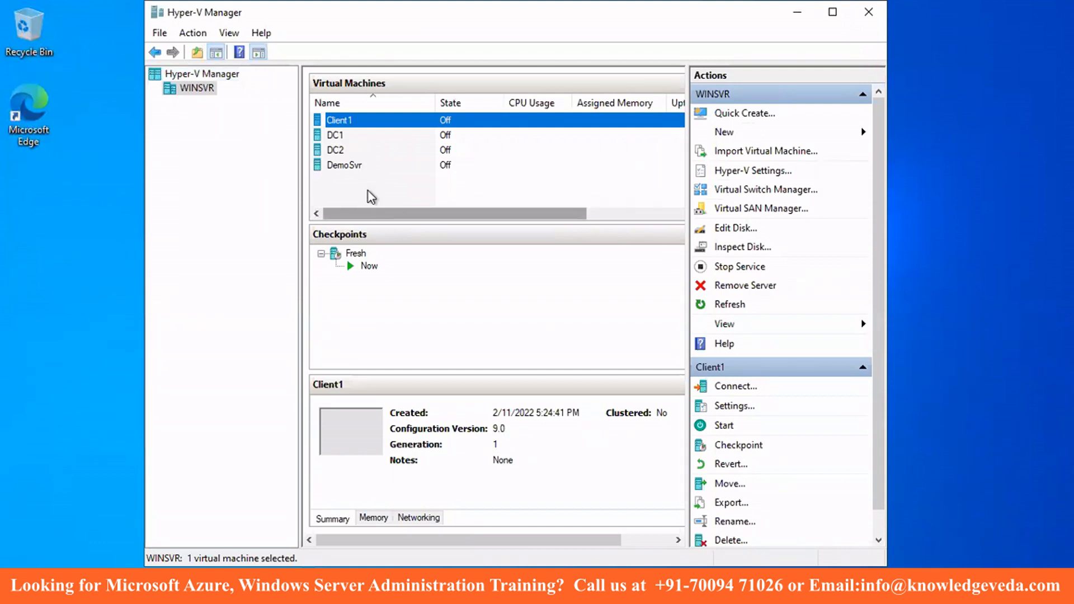
click(335, 136)
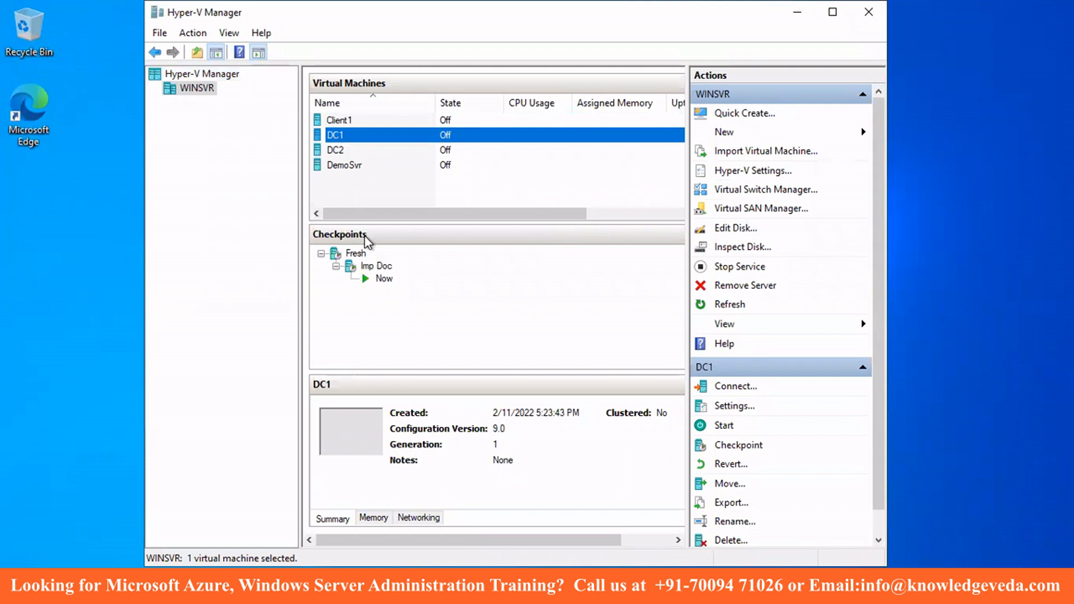
click(357, 256)
right_click(358, 260)
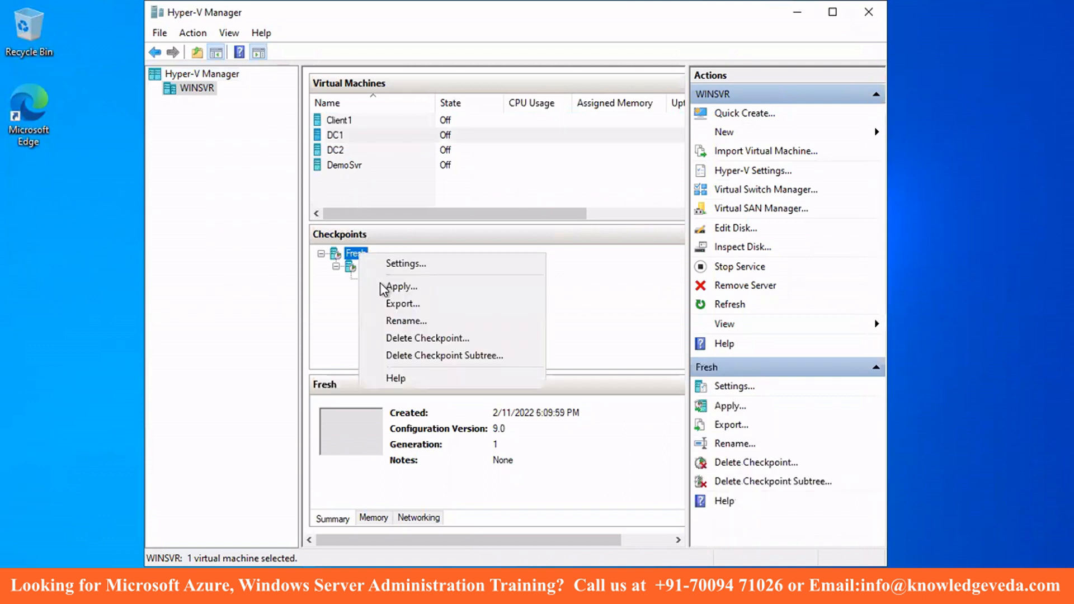
click(384, 286)
click(622, 301)
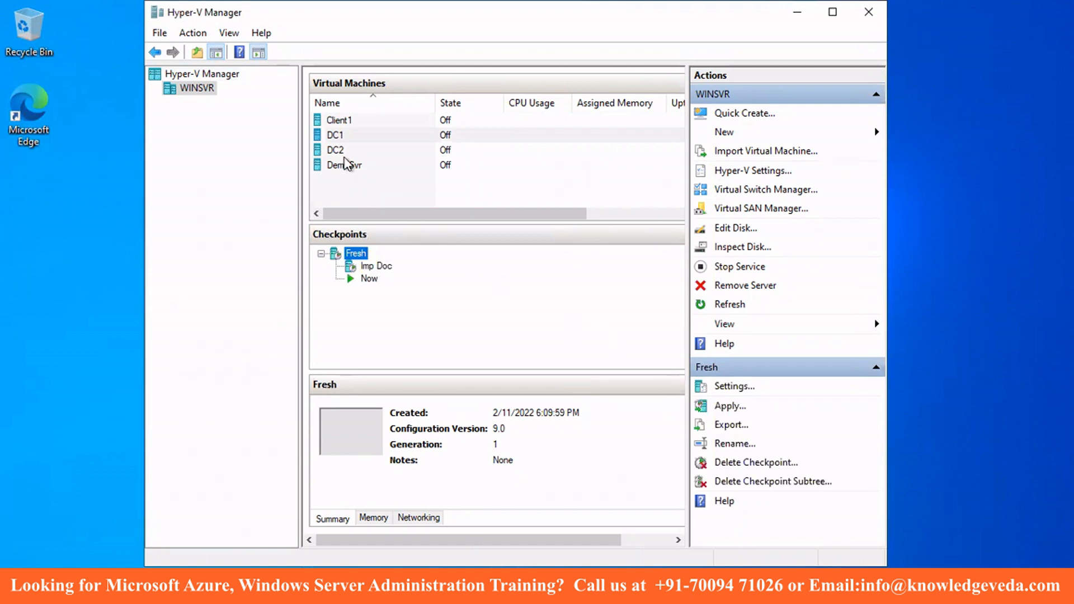
- Revert the DC2 virtual machine to its Fresh checkpoint
click(338, 150)
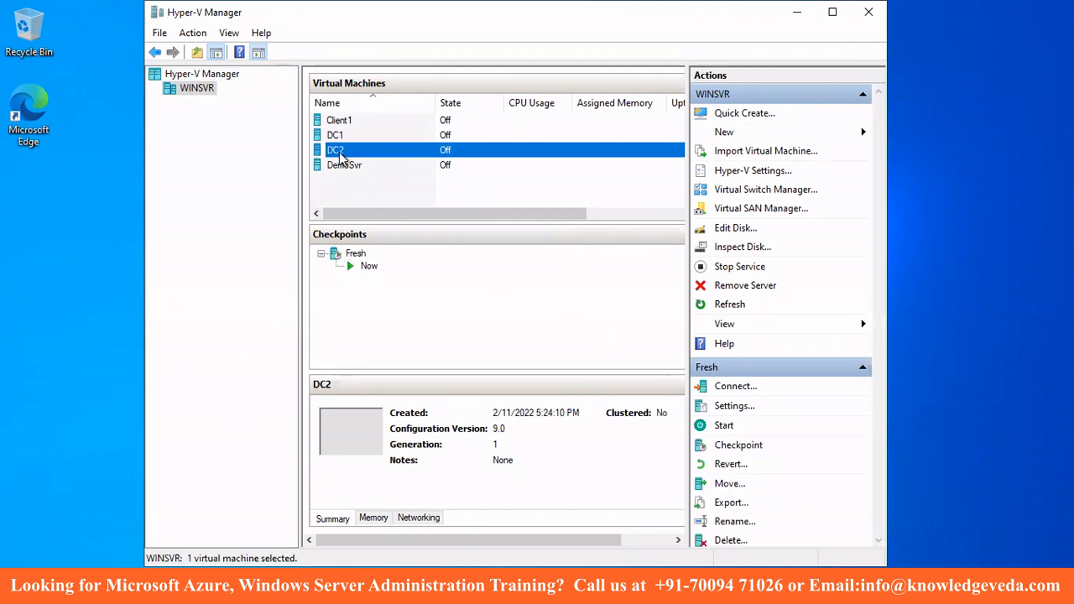
right_click(355, 255)
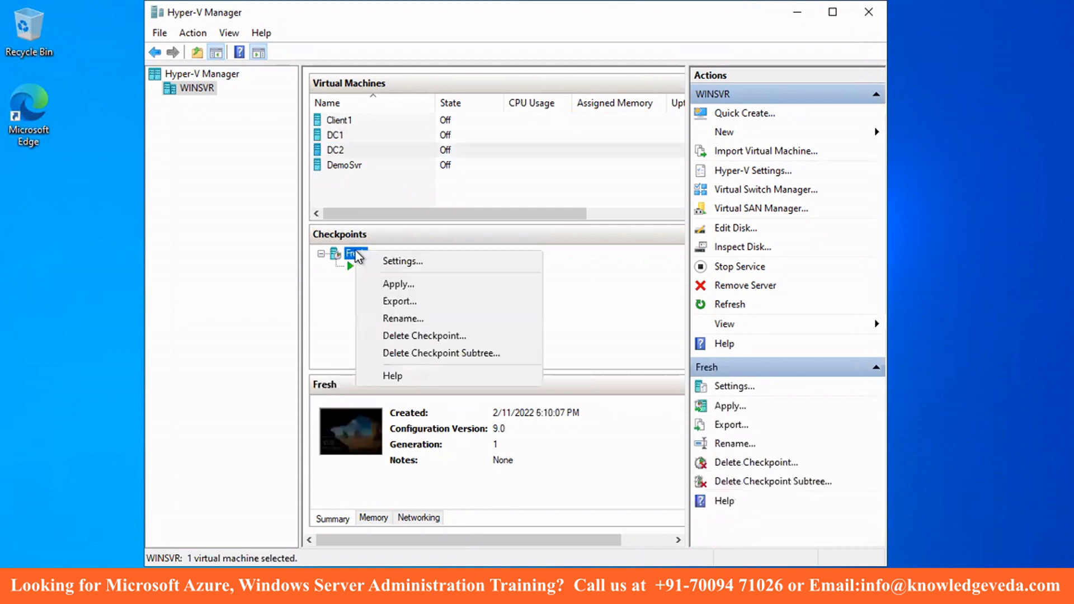
click(468, 283)
click(624, 302)
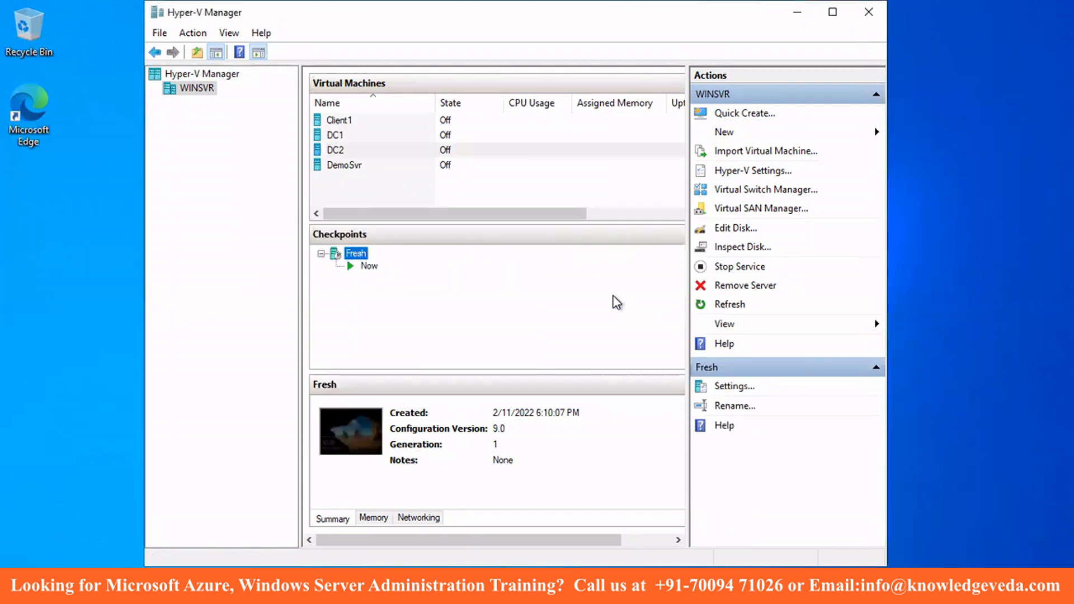
click(336, 136)
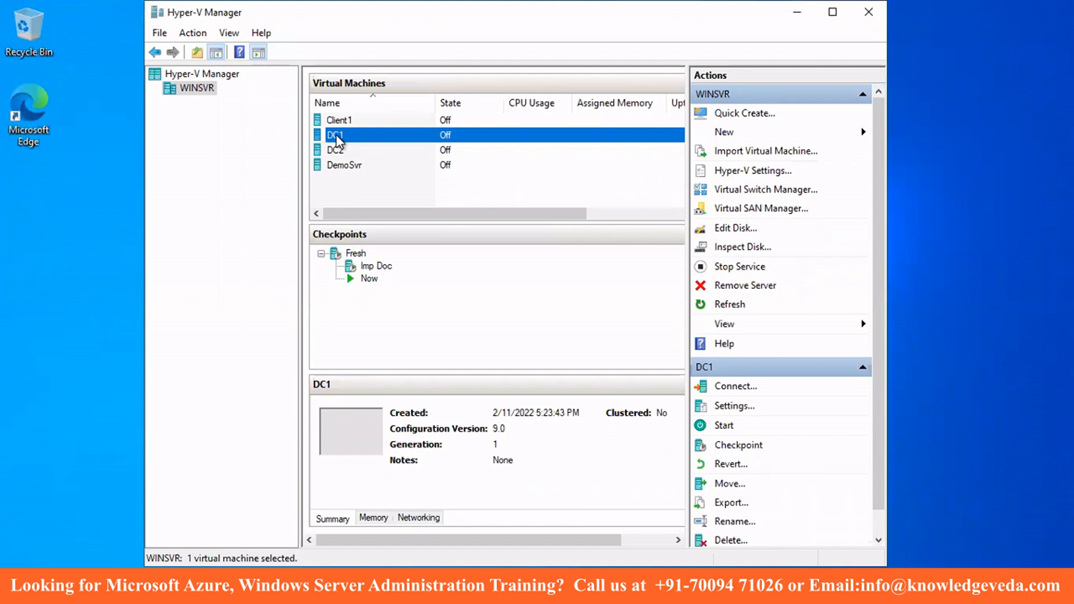
- Start DC1, connect to it, and switch the connection to Full Screen Mode
right_click(337, 140)
click(372, 190)
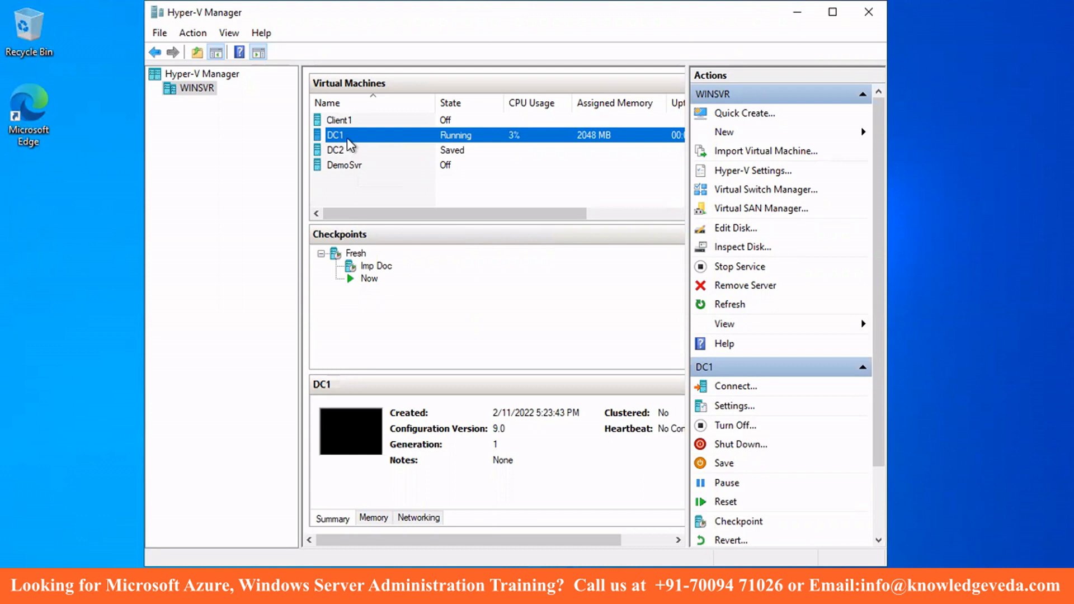
right_click(361, 141)
click(369, 146)
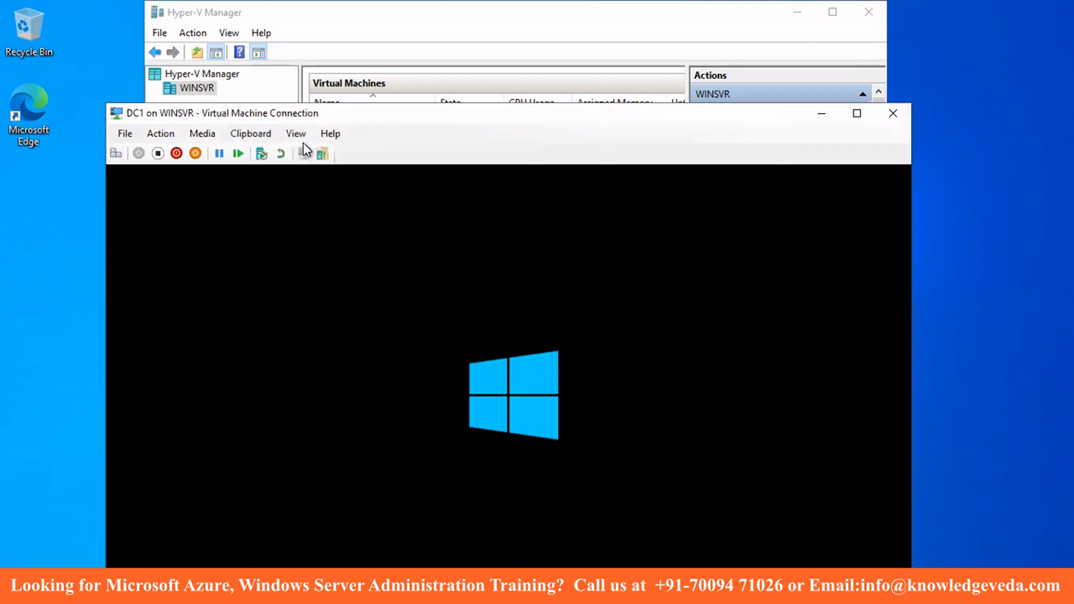
click(296, 133)
click(318, 151)
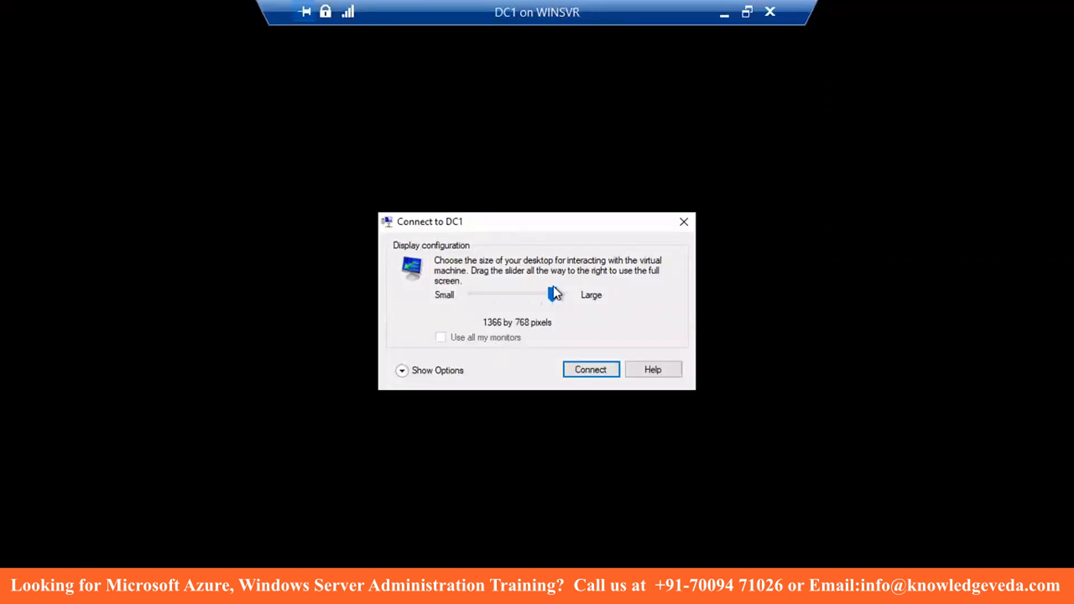
- Connect to DC1 at full-screen size and sign in with the Administrator password
click(562, 297)
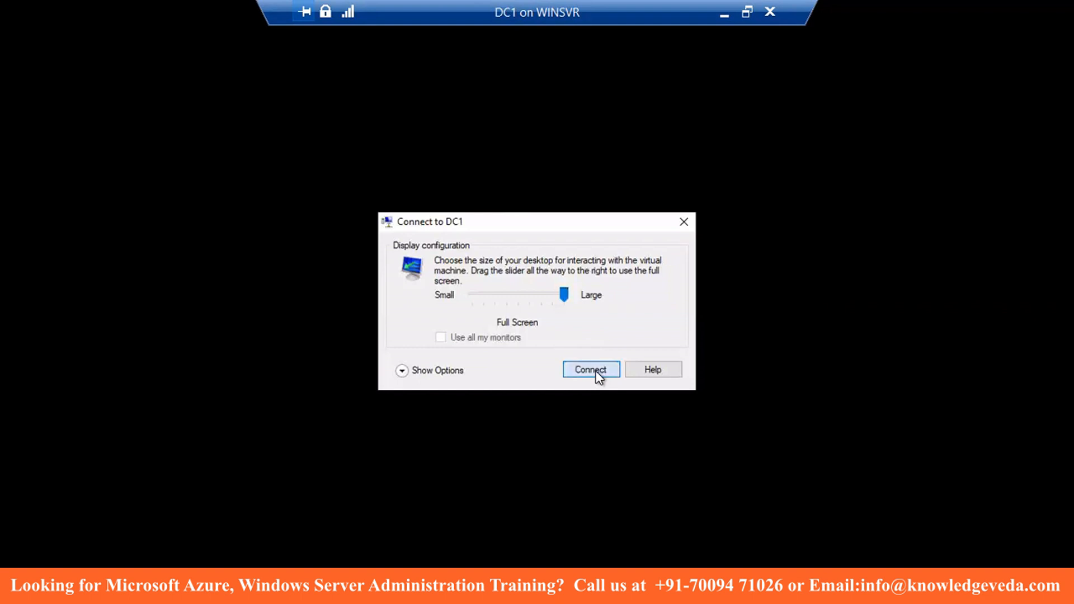
click(595, 371)
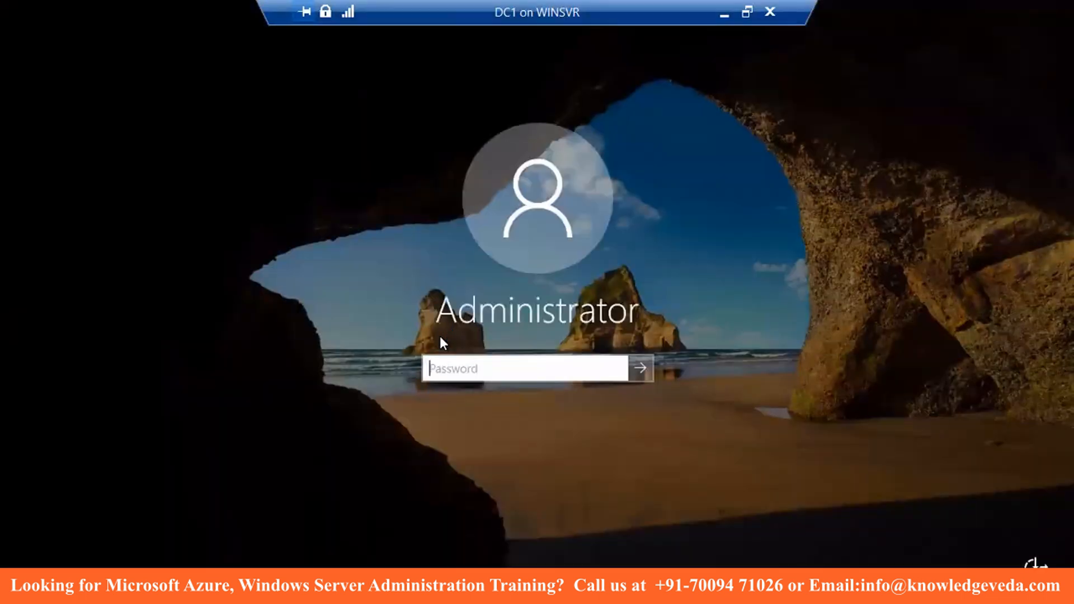
text(*********)
key(Return)
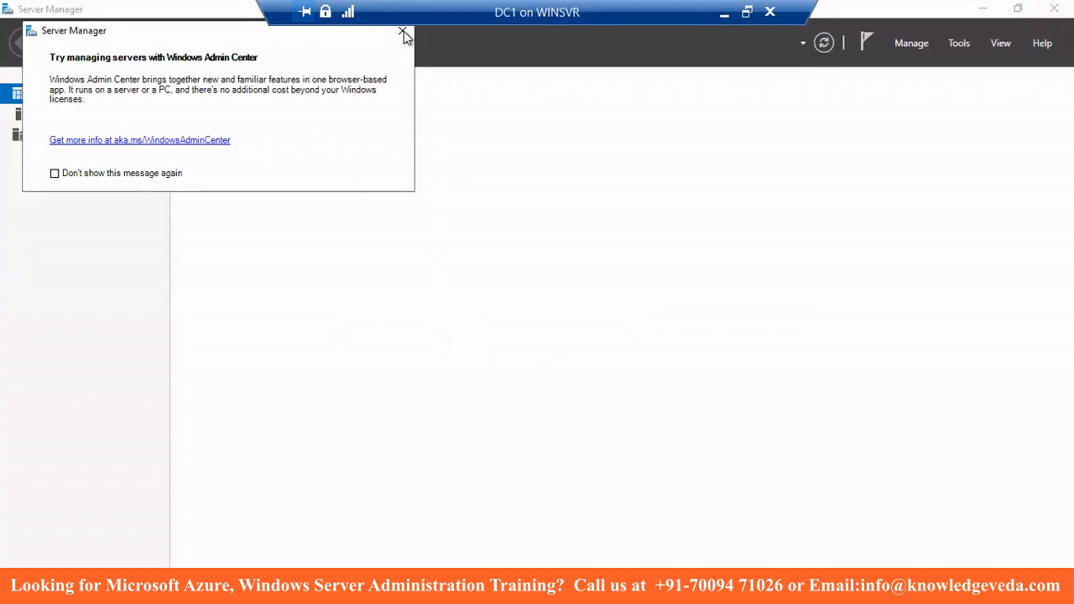
- Dismiss the Admin Center notice and launch Network Connections with ncpa.cpl
click(403, 32)
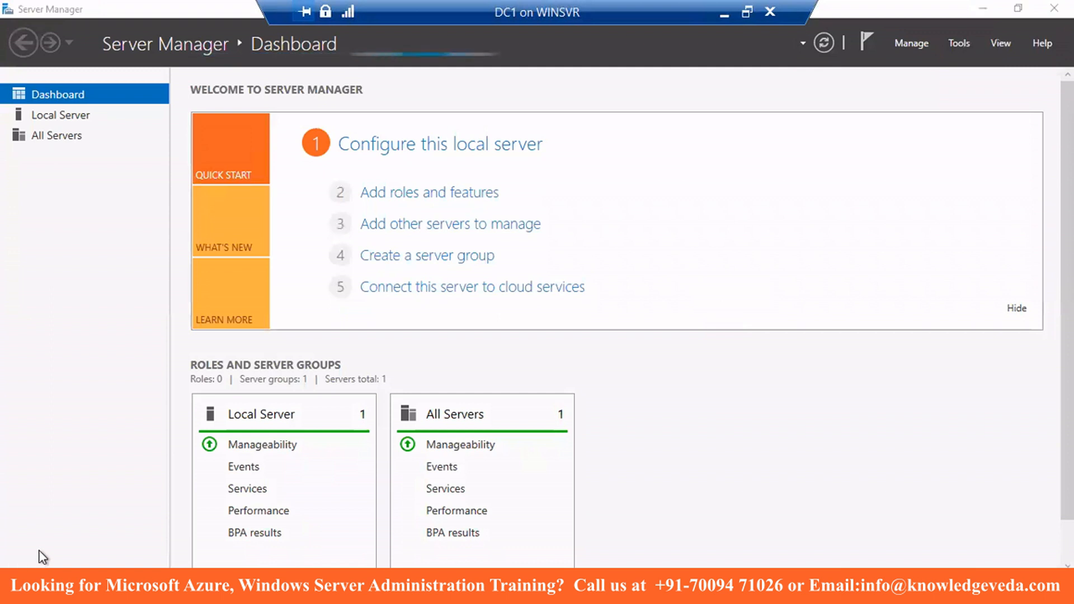
right_click(14, 587)
click(58, 506)
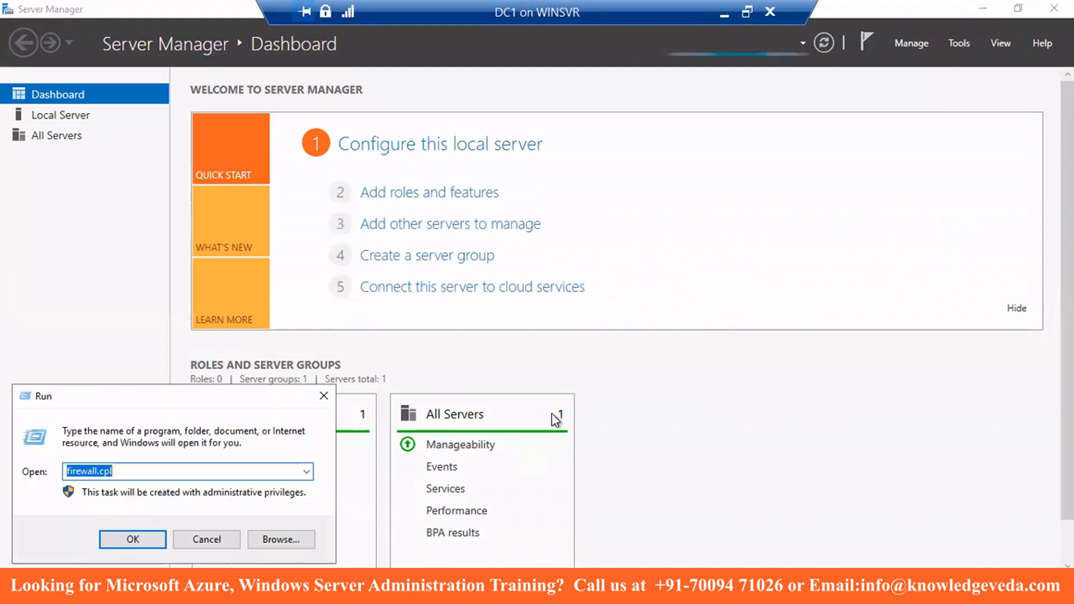
text(ncpa.cpl)
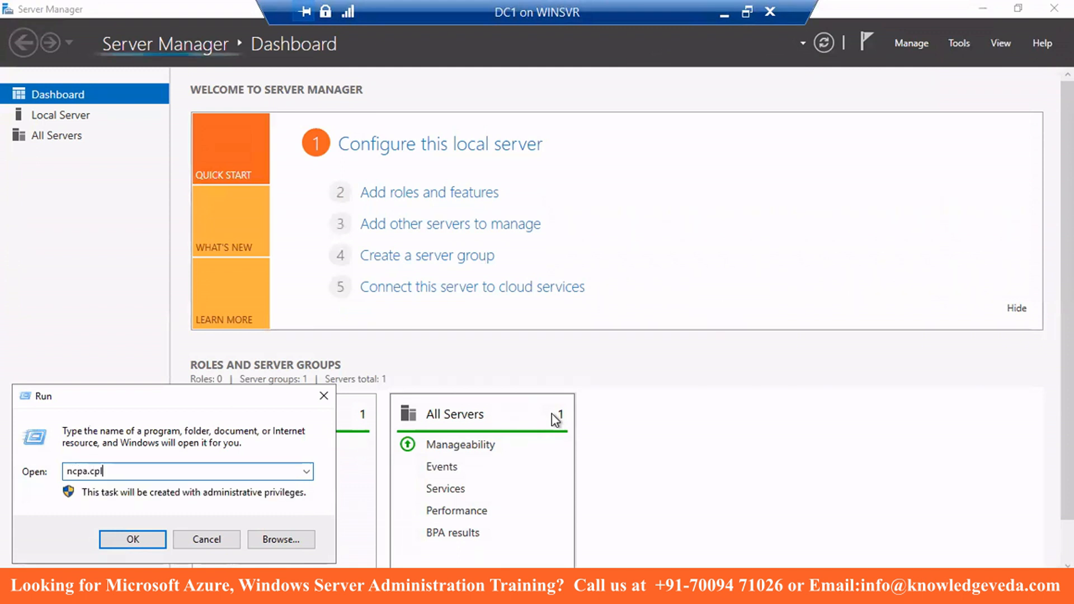
key(Return)
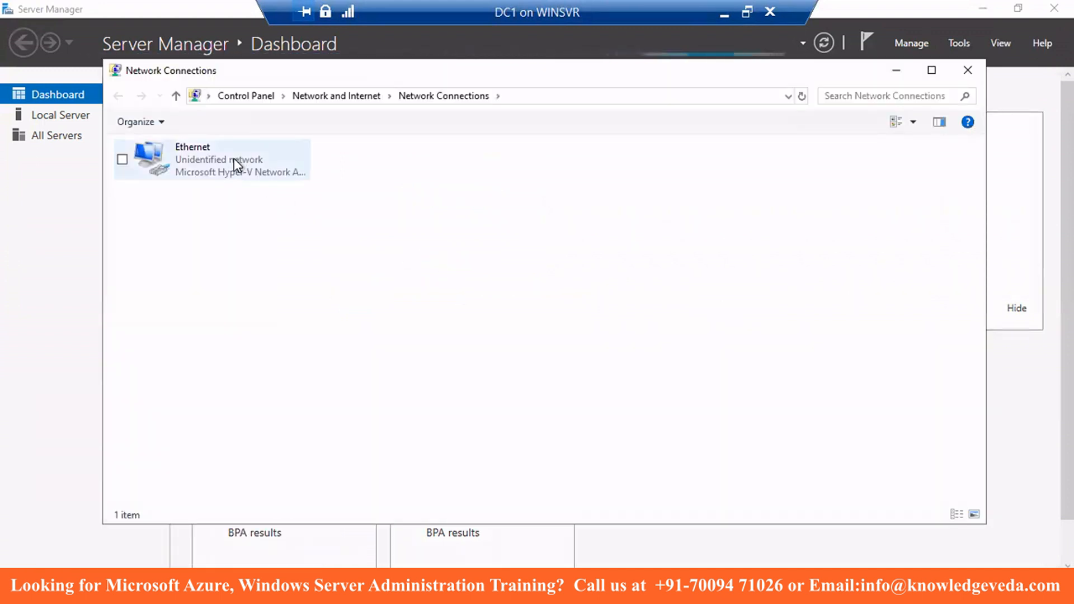
- Give Ethernet IPv4 static IP 192.168.1.100, mask 255.255.255.0, DNS 192.168.1.100
right_click(192, 166)
click(140, 323)
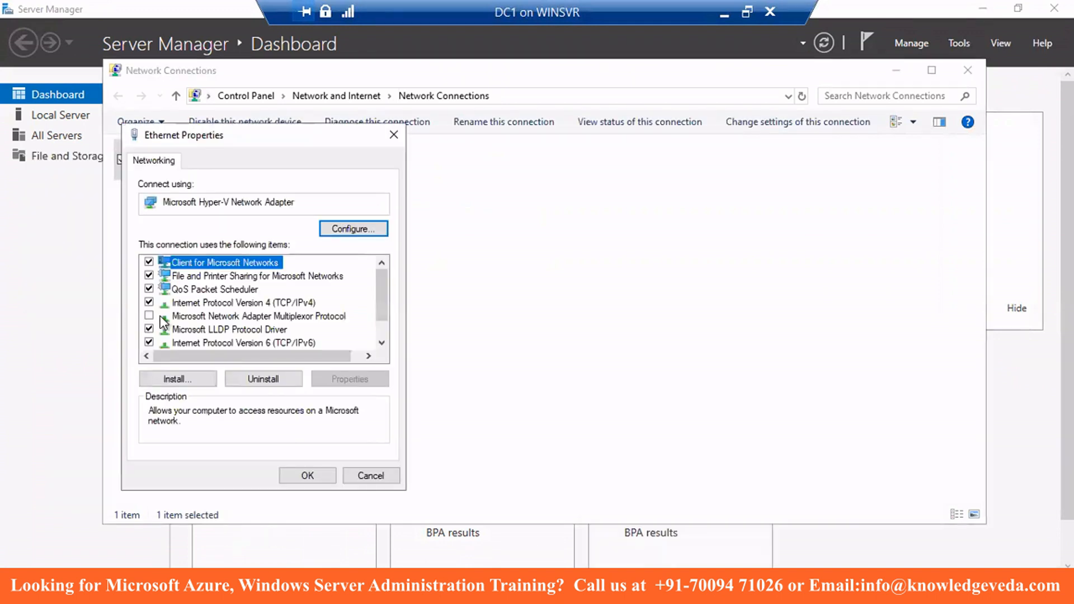
click(267, 304)
click(349, 381)
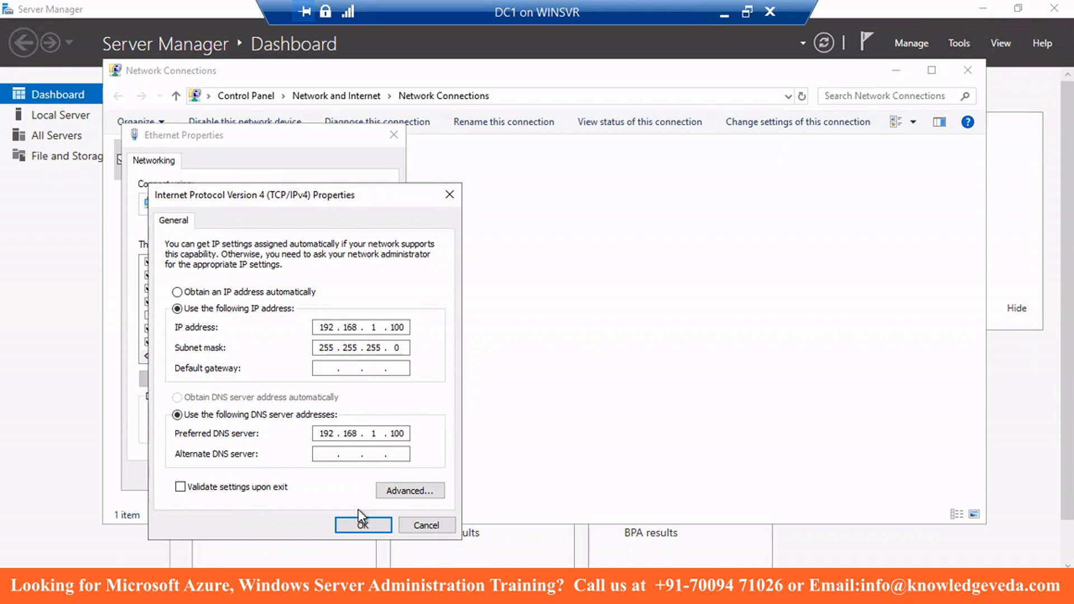
click(359, 526)
click(317, 481)
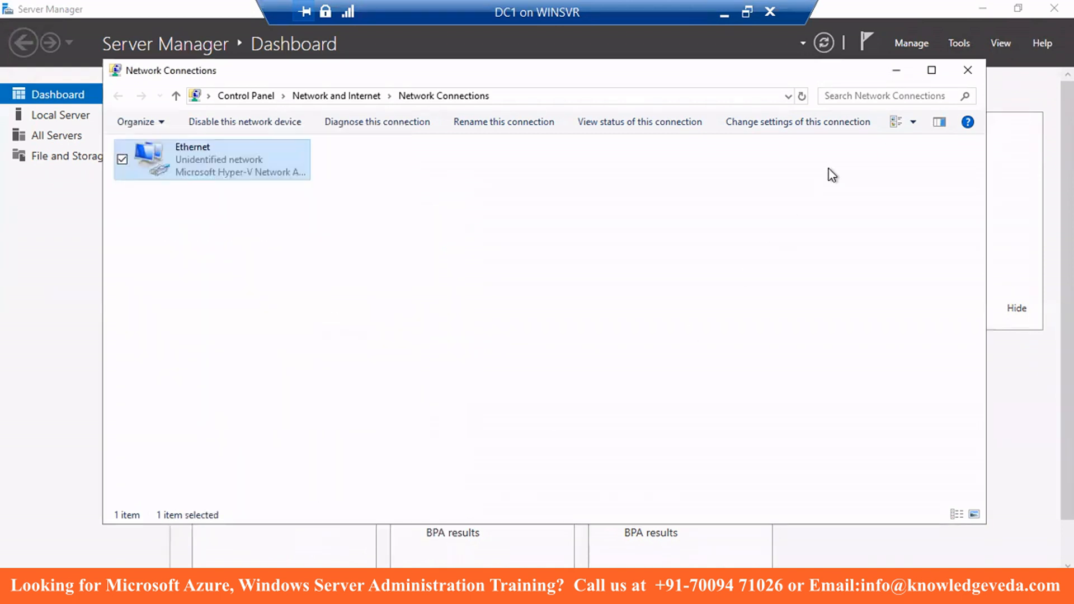
- Close Network Connections and bring up the Start menu
click(967, 70)
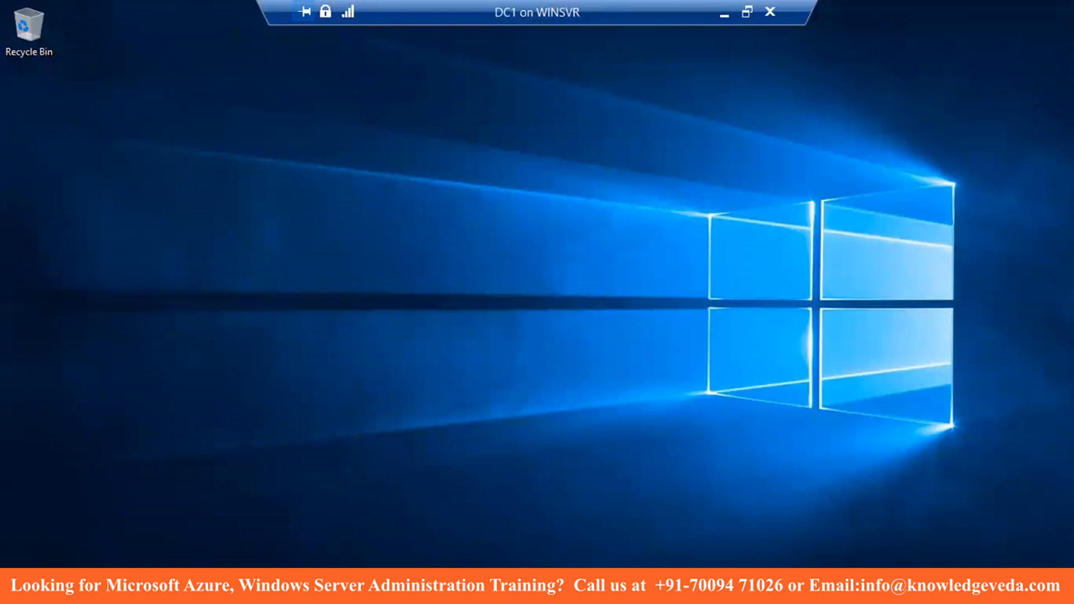
key(super)
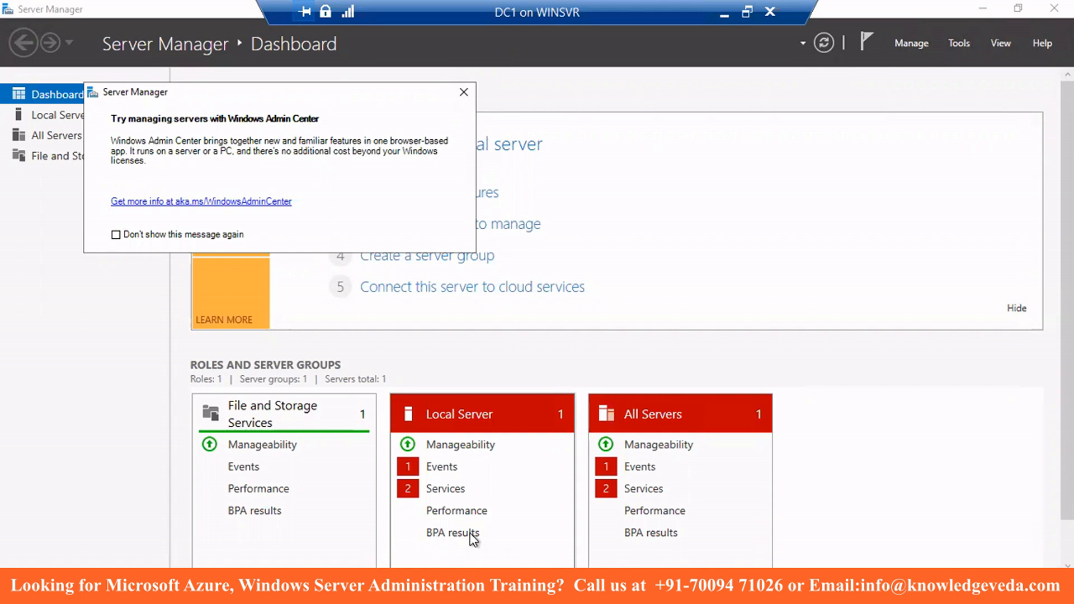
- Dismiss the Admin Center notice and launch Add Roles and Features past Before You Begin
click(463, 91)
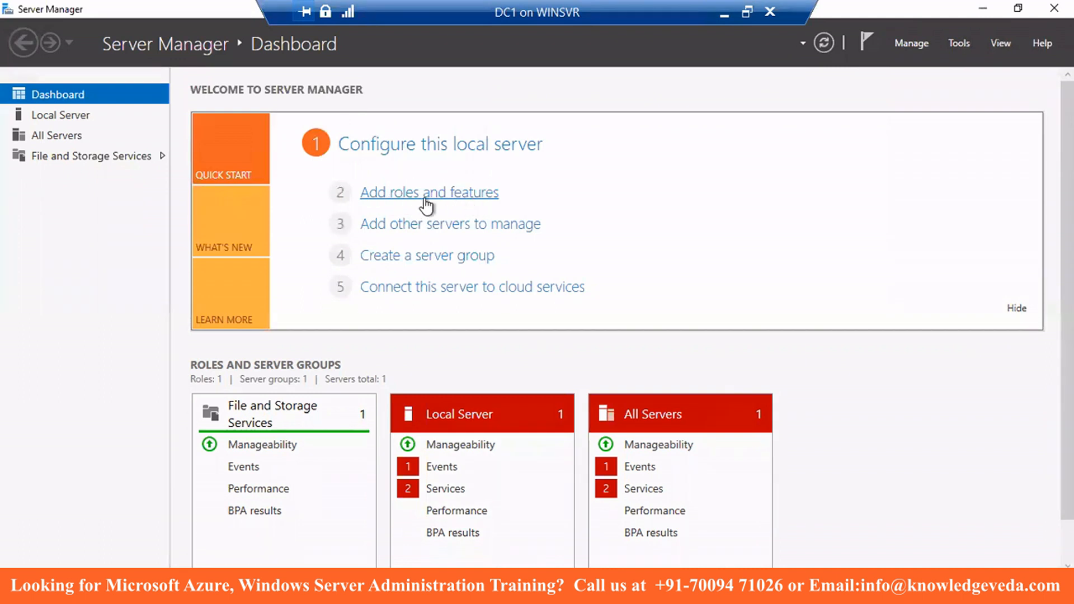
click(904, 42)
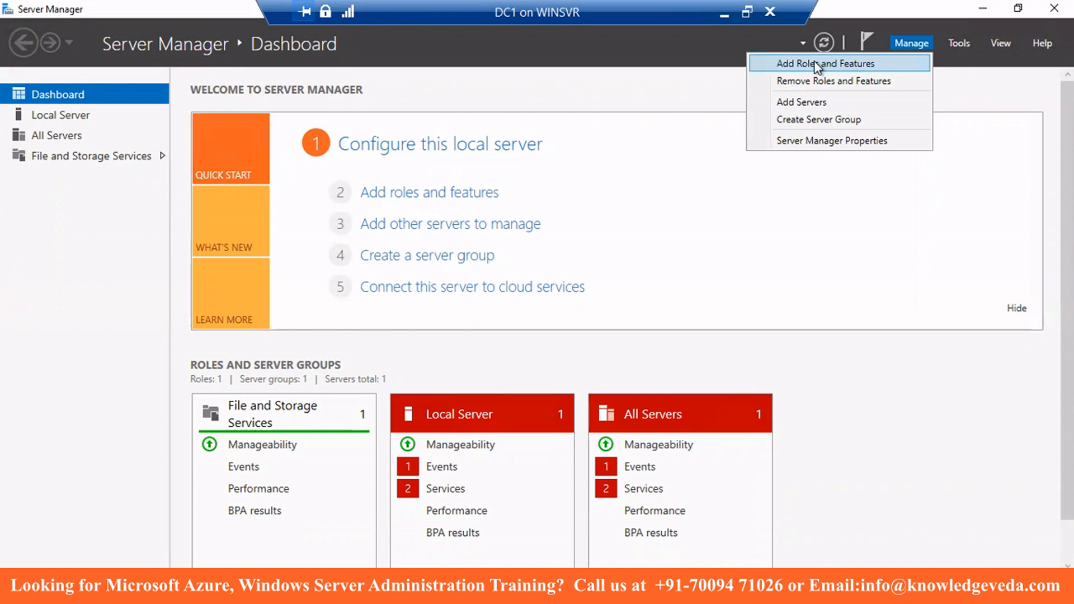
click(771, 70)
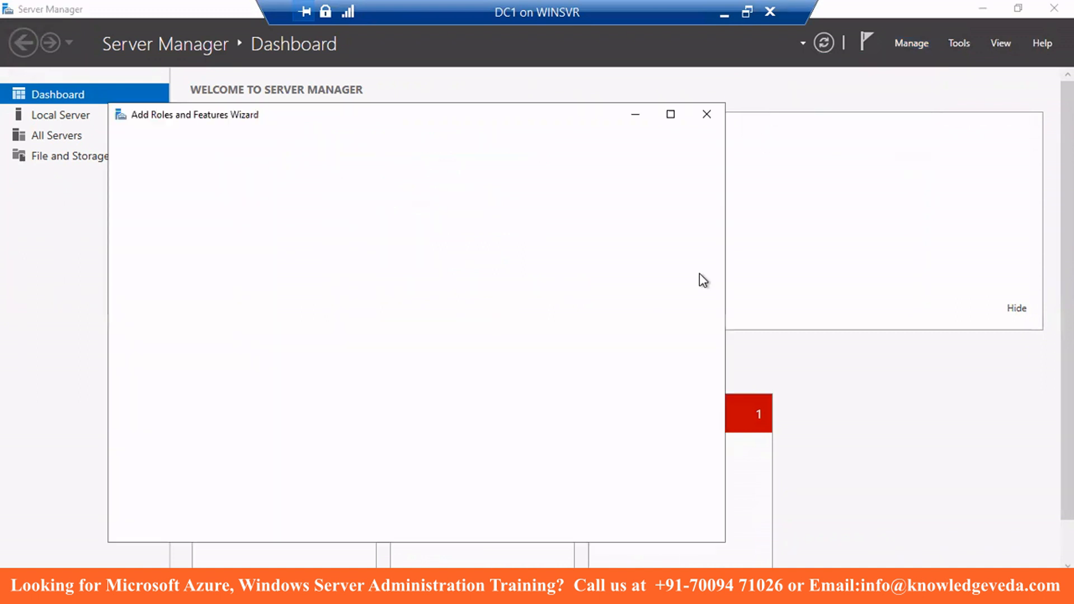
click(523, 529)
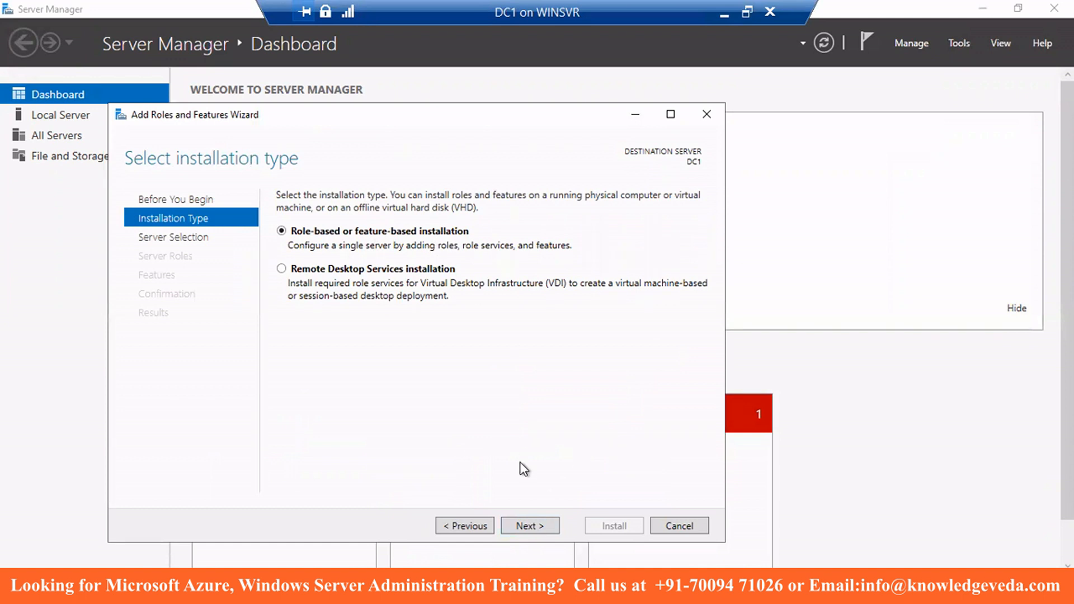
- Choose role-based installation with DC1 (192.168.1.100) as the destination server
click(516, 532)
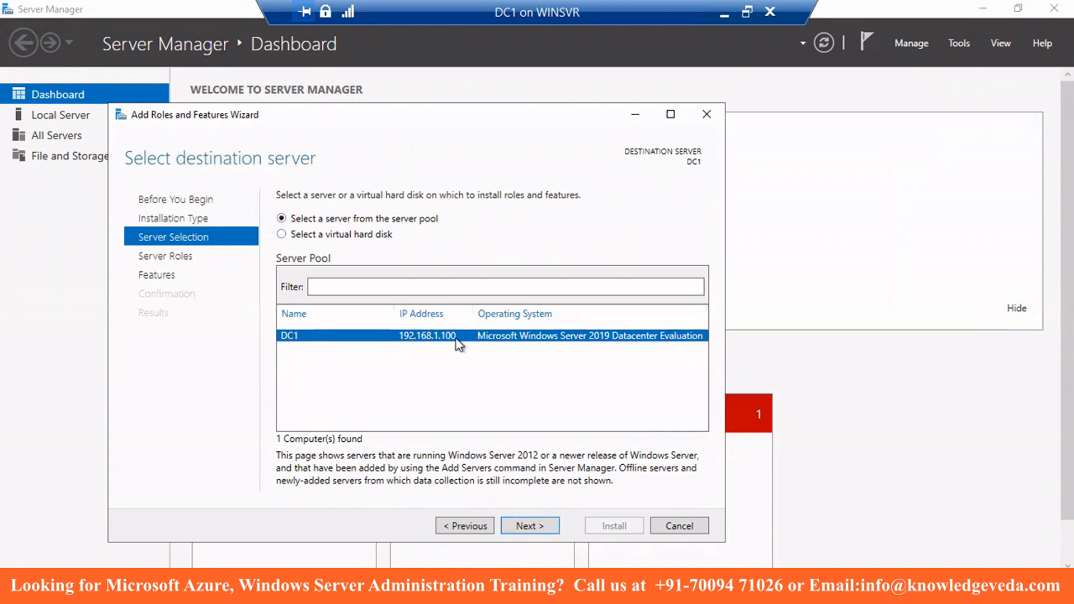
click(522, 524)
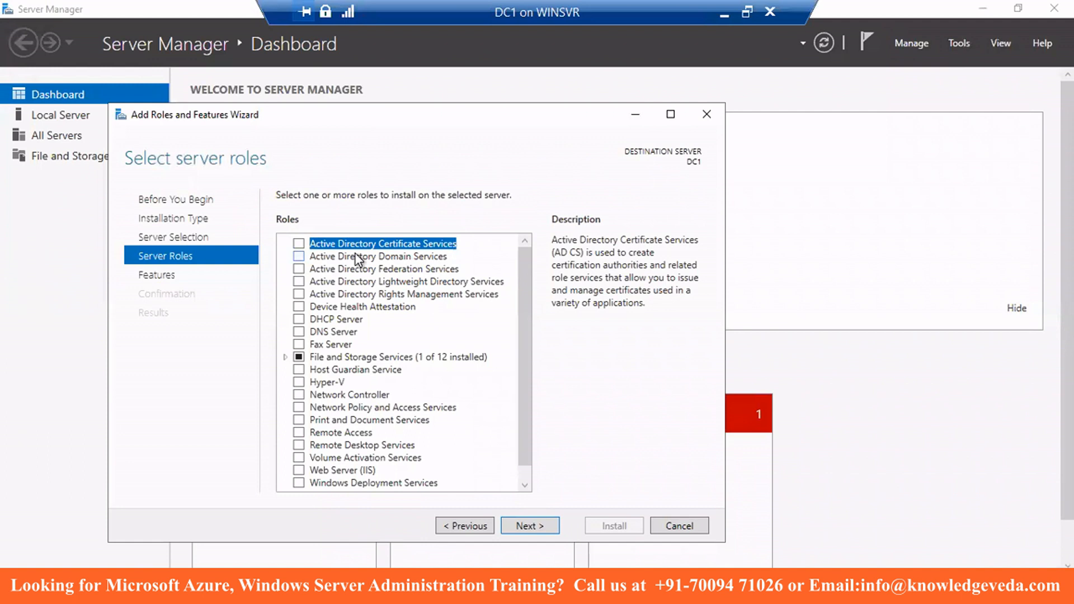
- Select Active Directory Domain Services plus its required features and advance to Confirmation
click(298, 256)
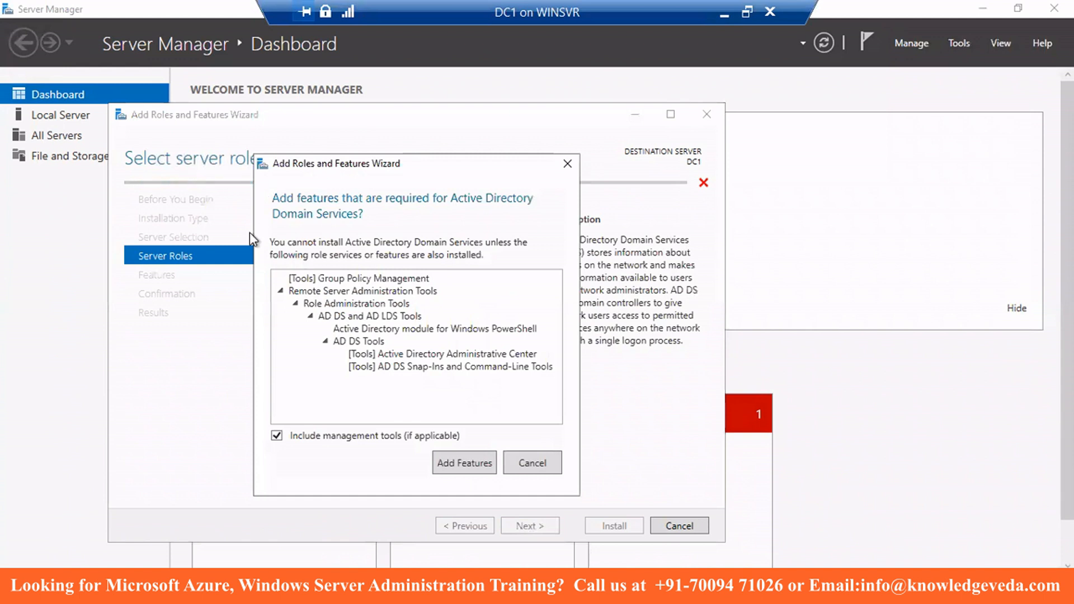
click(461, 458)
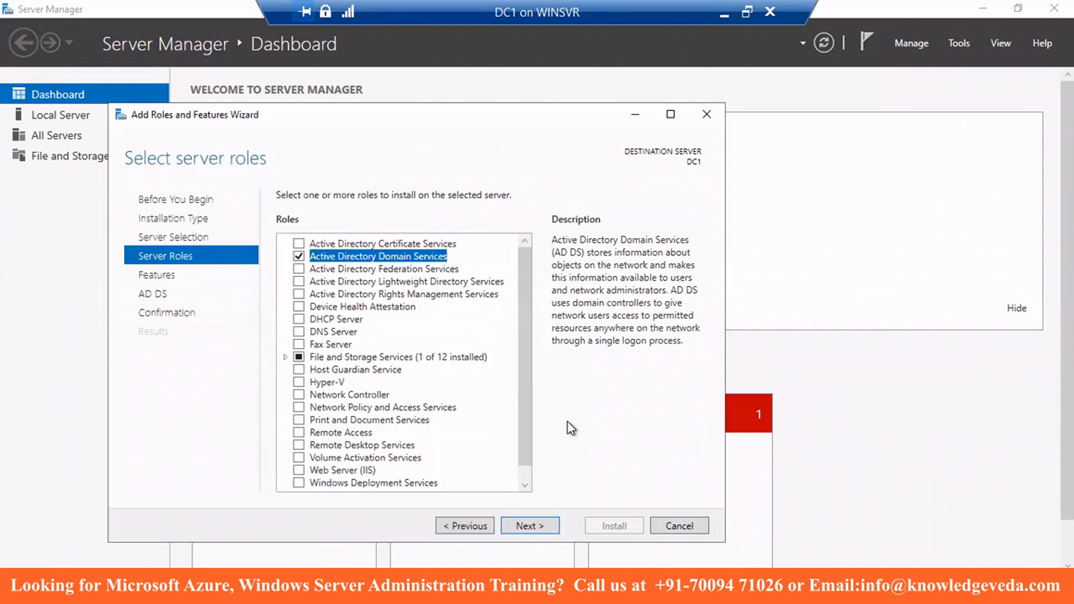
click(524, 526)
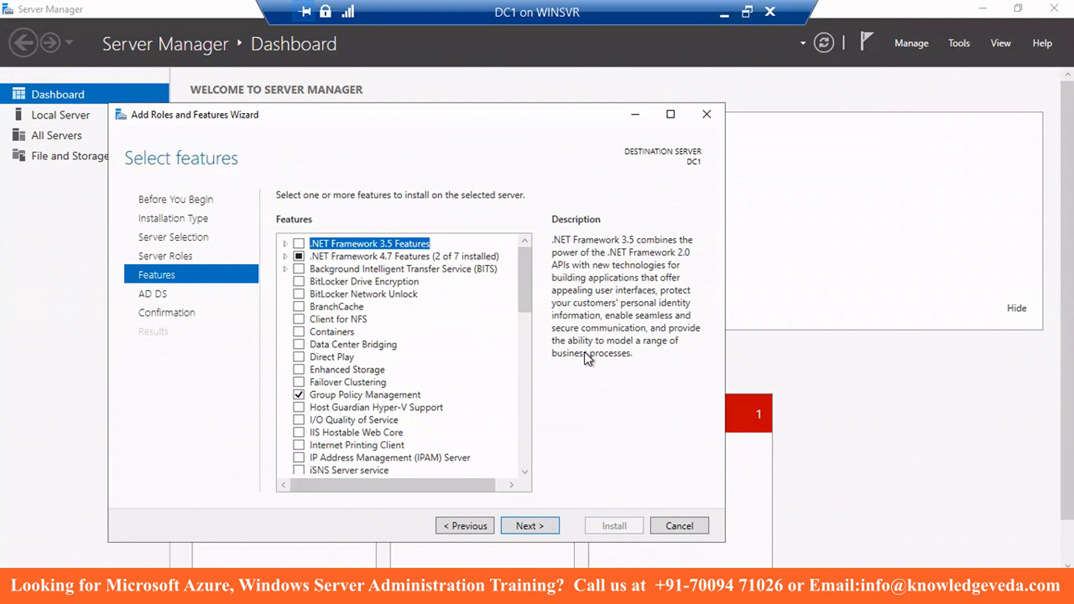
click(541, 526)
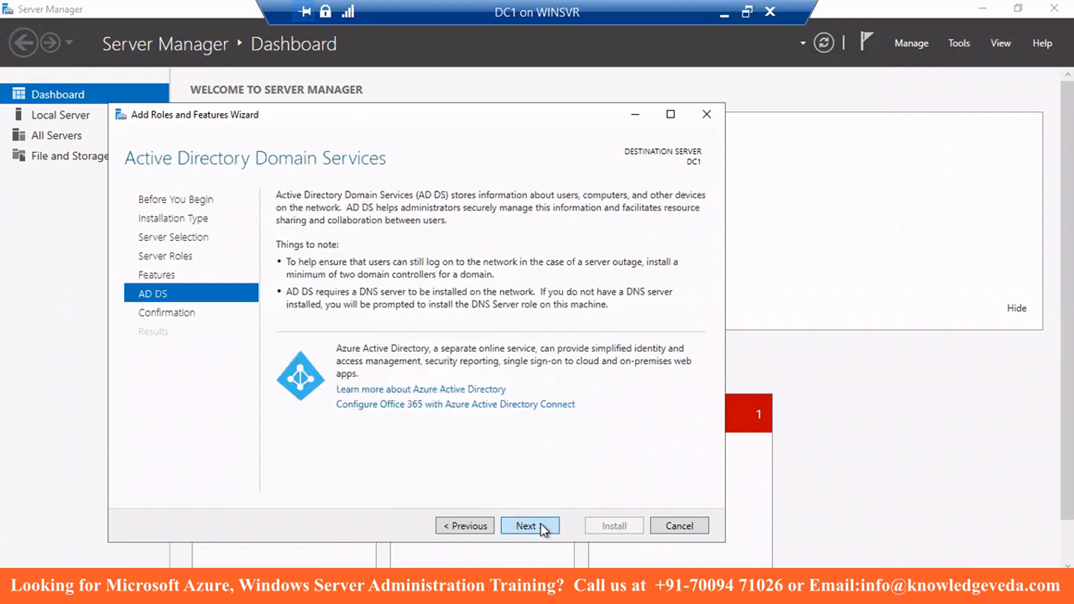
click(542, 526)
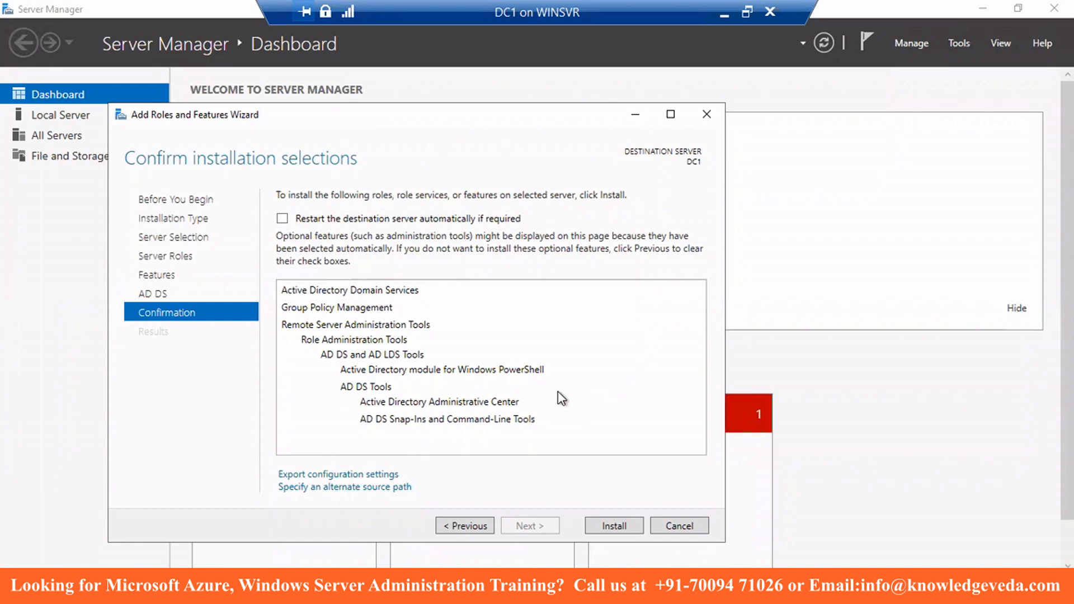
- Allow automatic restarts and install AD DS on DC1
click(281, 218)
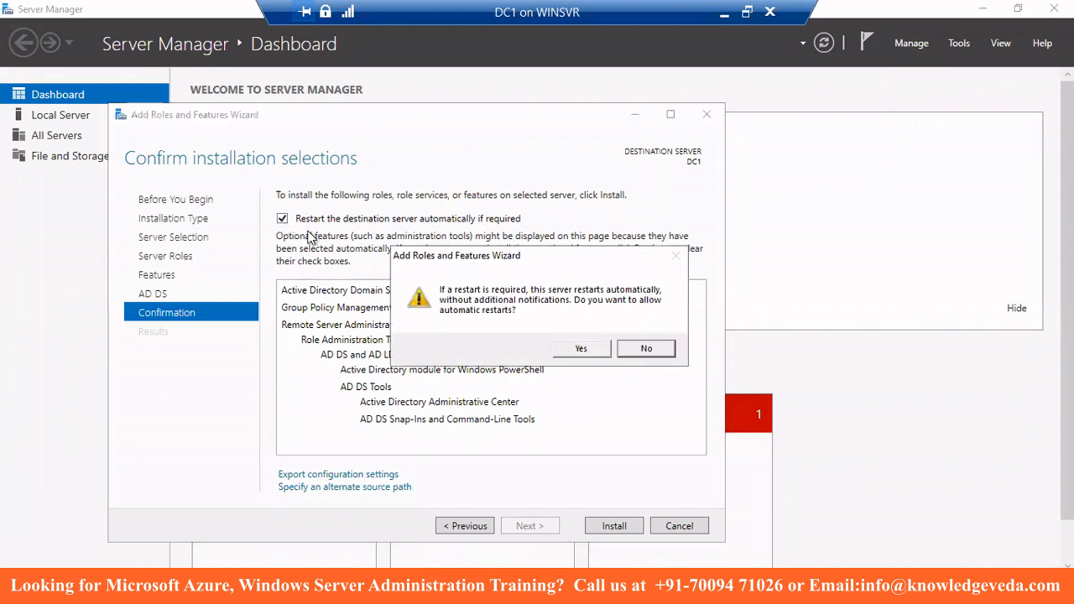
click(566, 345)
click(616, 527)
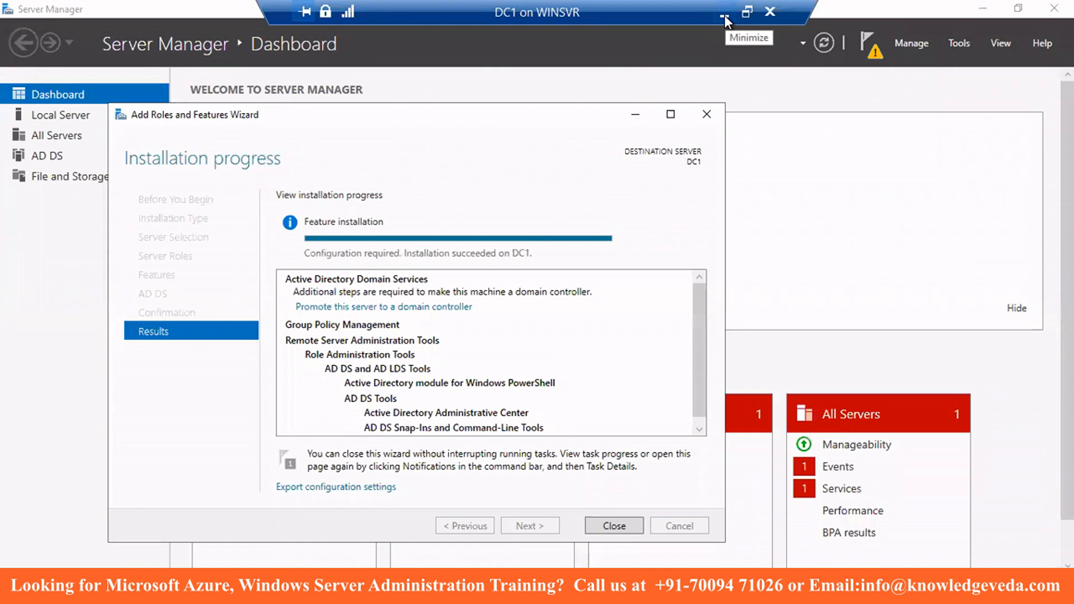
- Take a checkpoint of the running DC1 machine
click(724, 15)
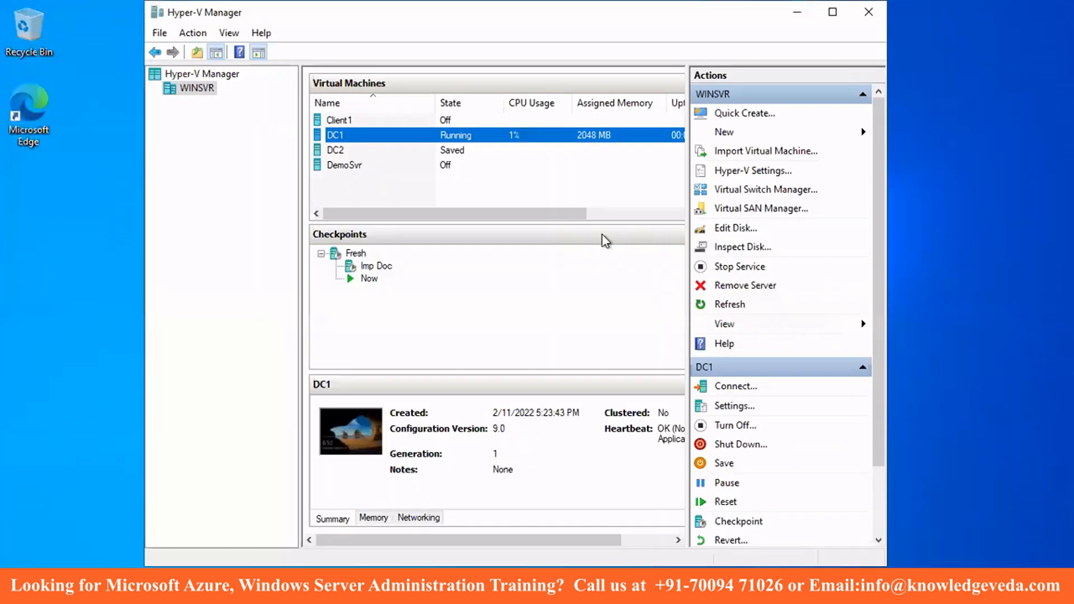
right_click(349, 135)
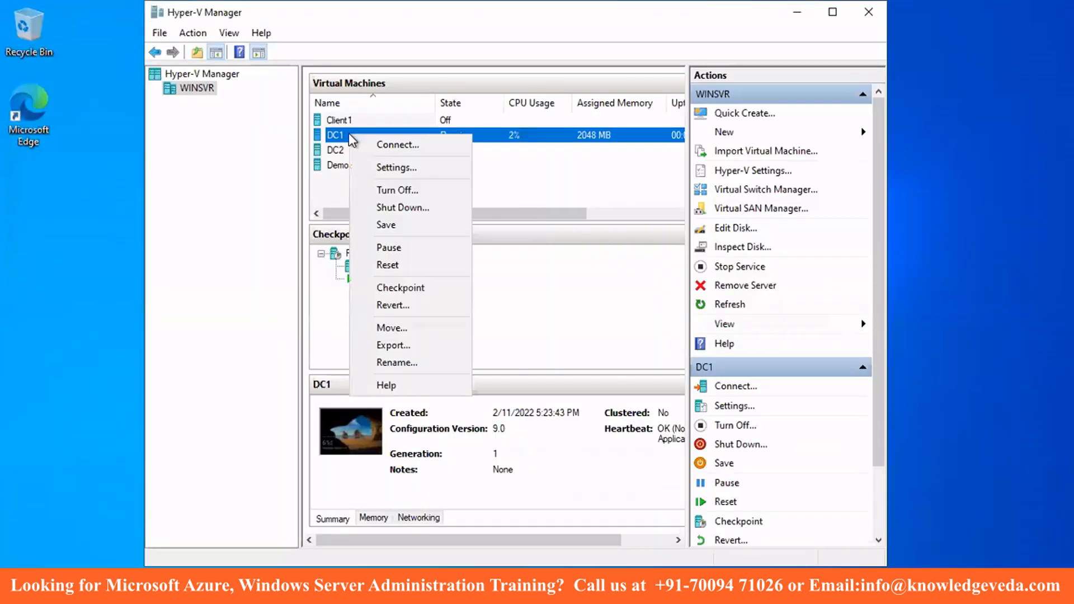
click(399, 288)
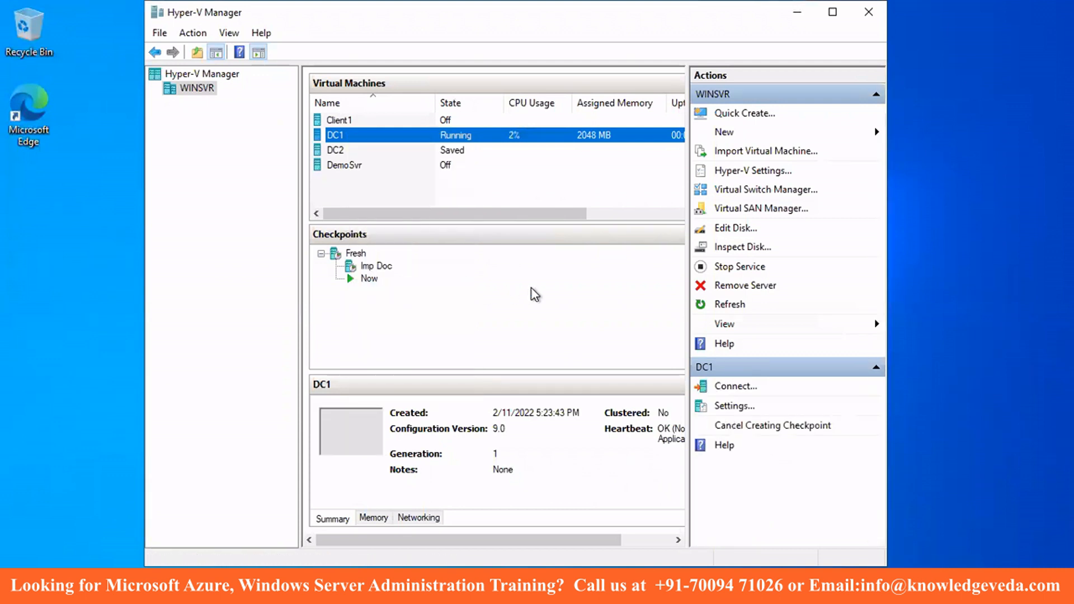
drag(555, 217, 673, 221)
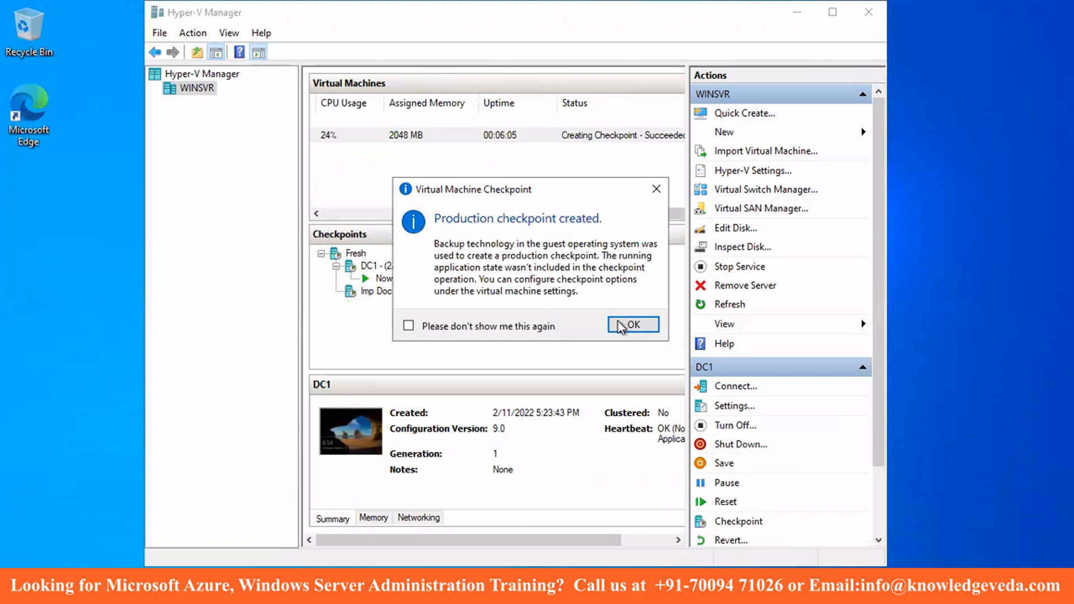
click(621, 327)
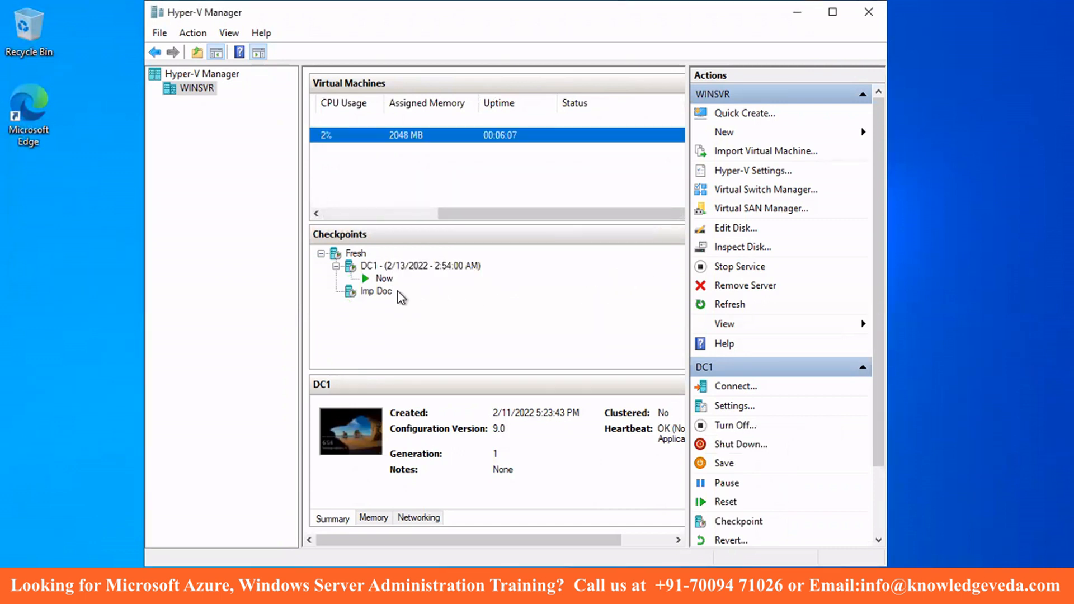
- Rename the new DC1 checkpoint to 'AD Installed'
right_click(402, 269)
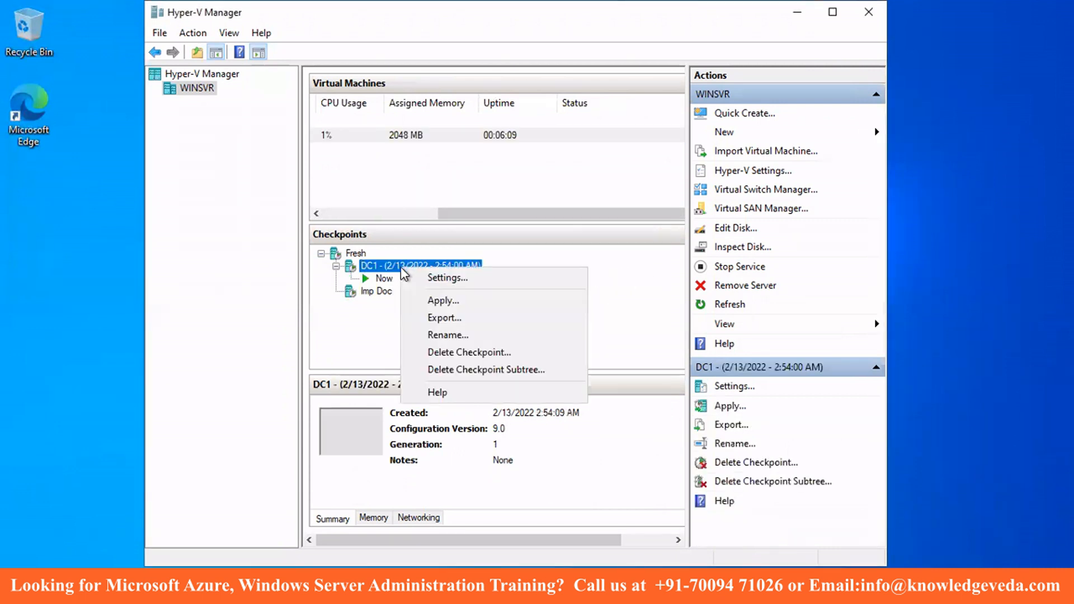
click(432, 335)
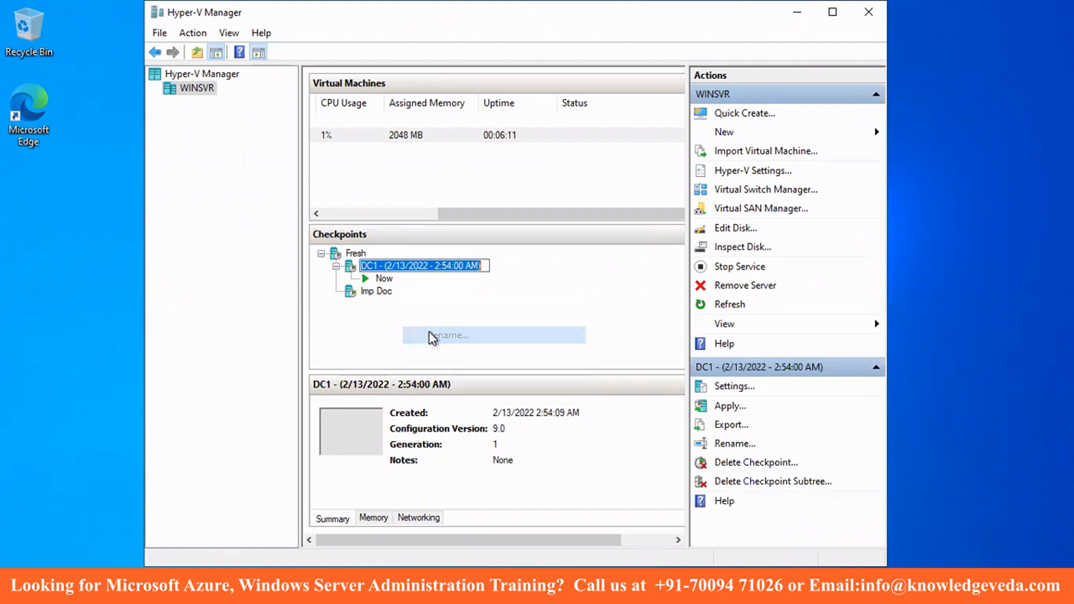
text(AD )
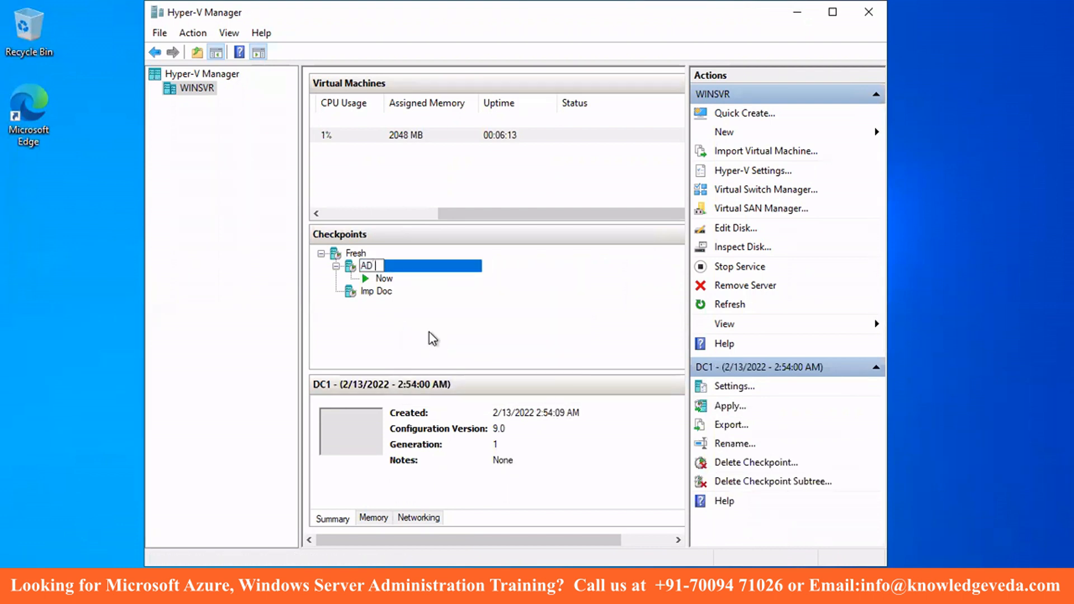
text(Installed)
key(Return)
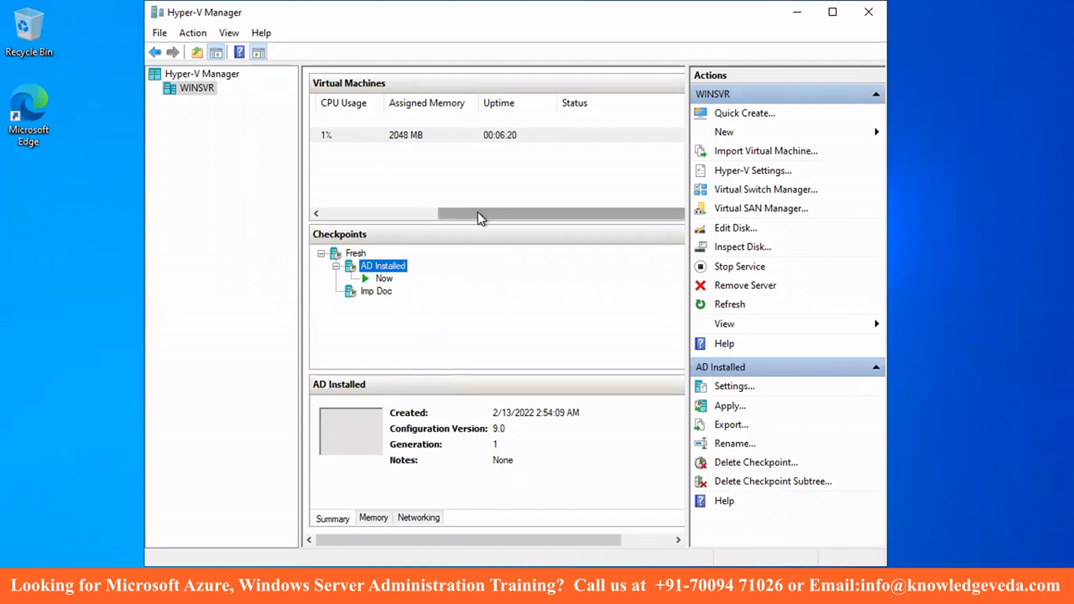
drag(482, 215, 351, 215)
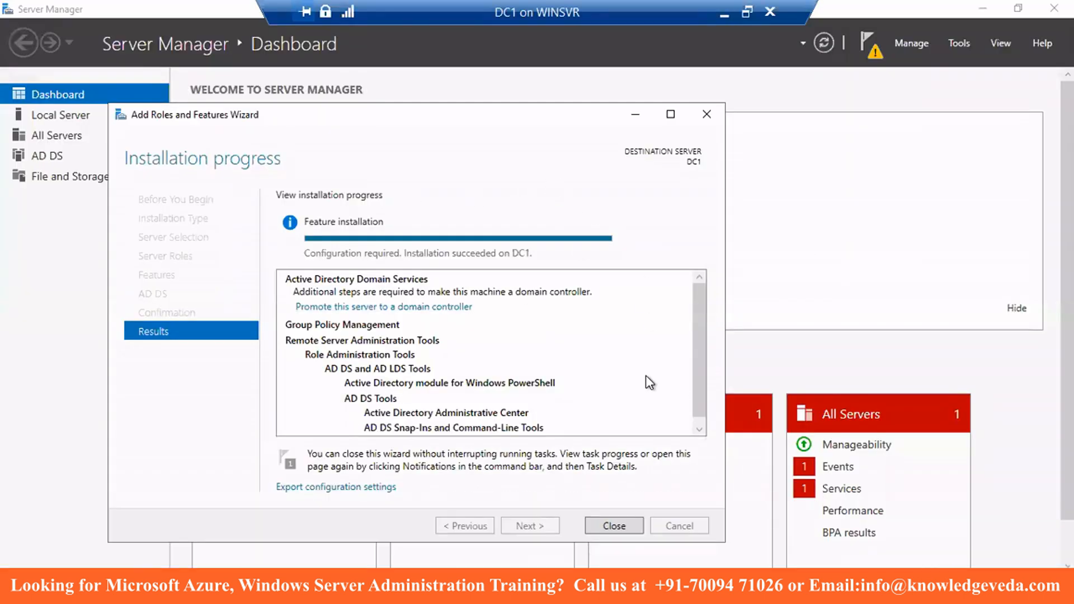
- Close the finished roles wizard and start 'Promote this server to a domain controller' from notifications
click(619, 527)
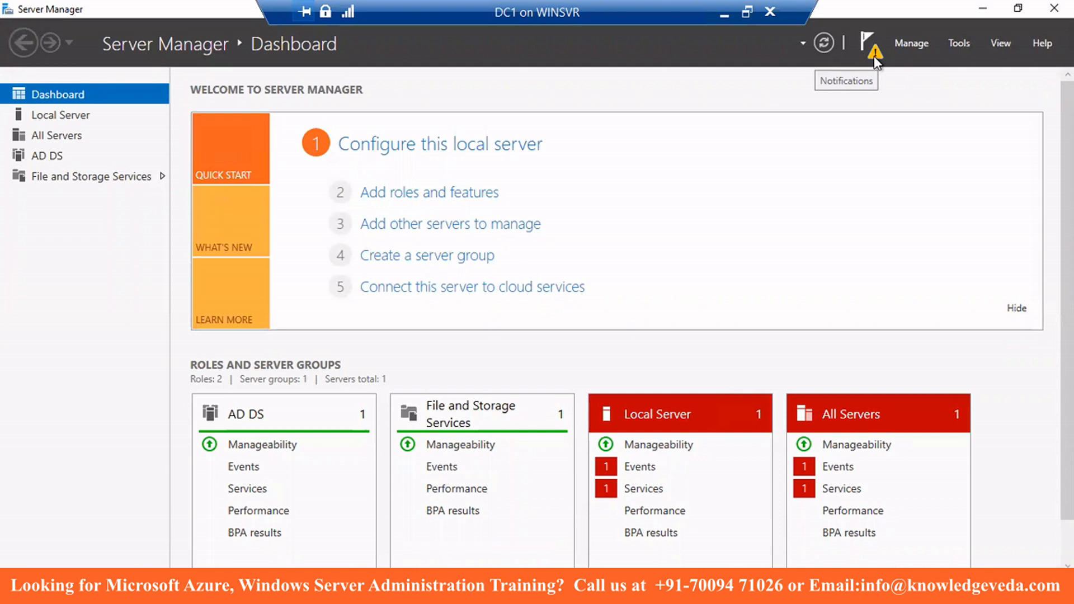
click(867, 43)
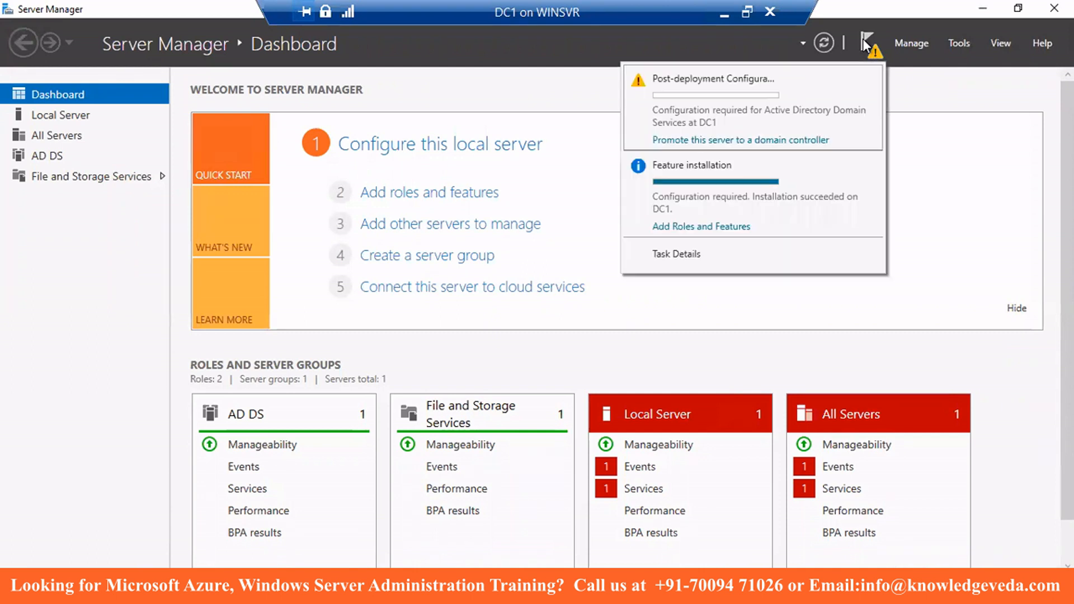
click(803, 143)
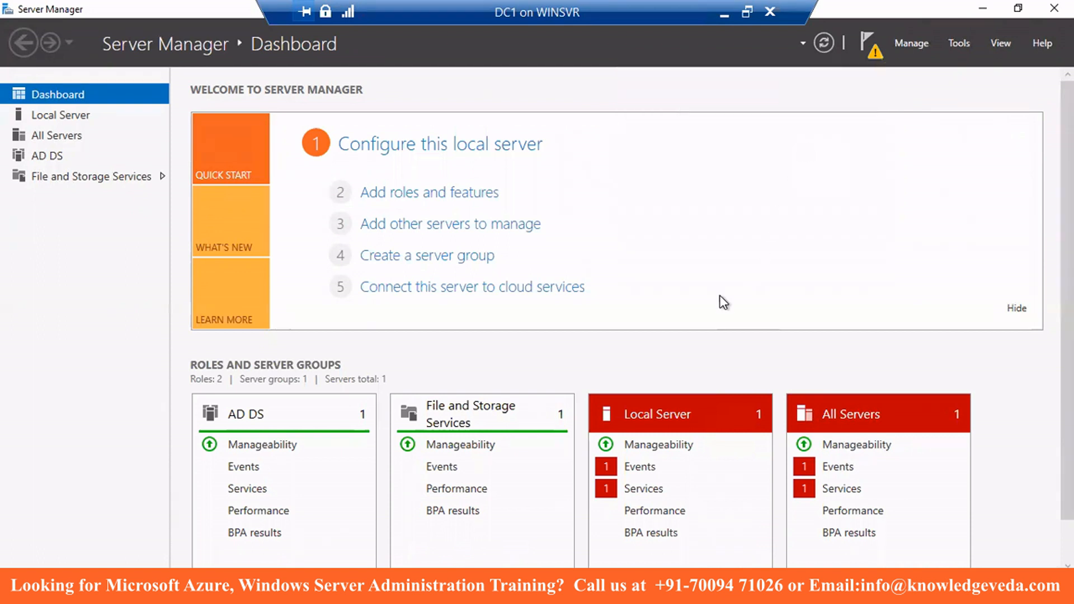
drag(197, 35, 266, 68)
drag(383, 106, 446, 102)
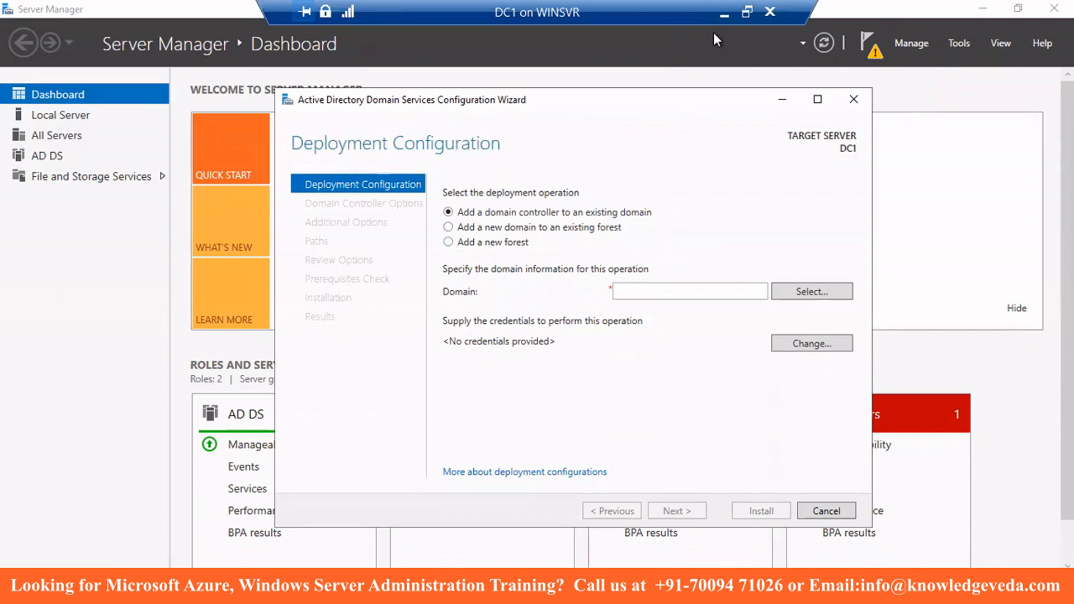
mouse_move(521, 20)
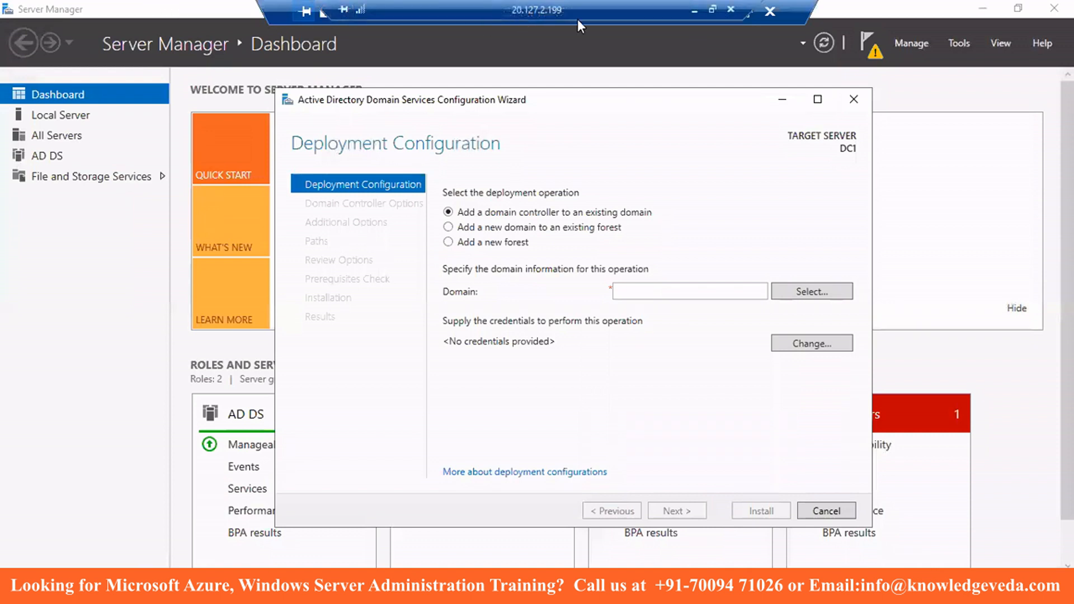
click(692, 10)
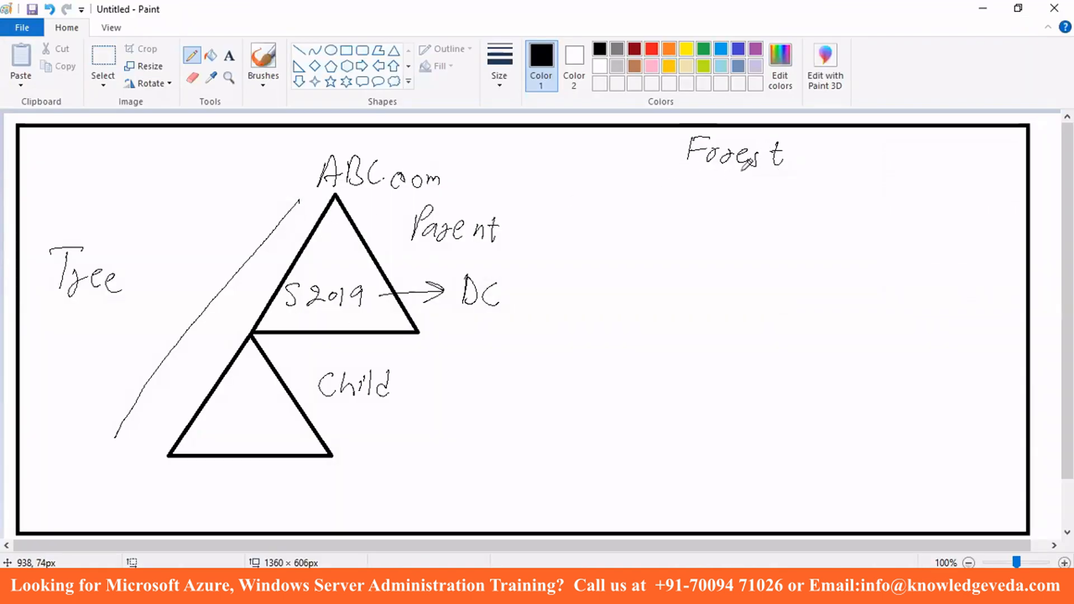
click(637, 587)
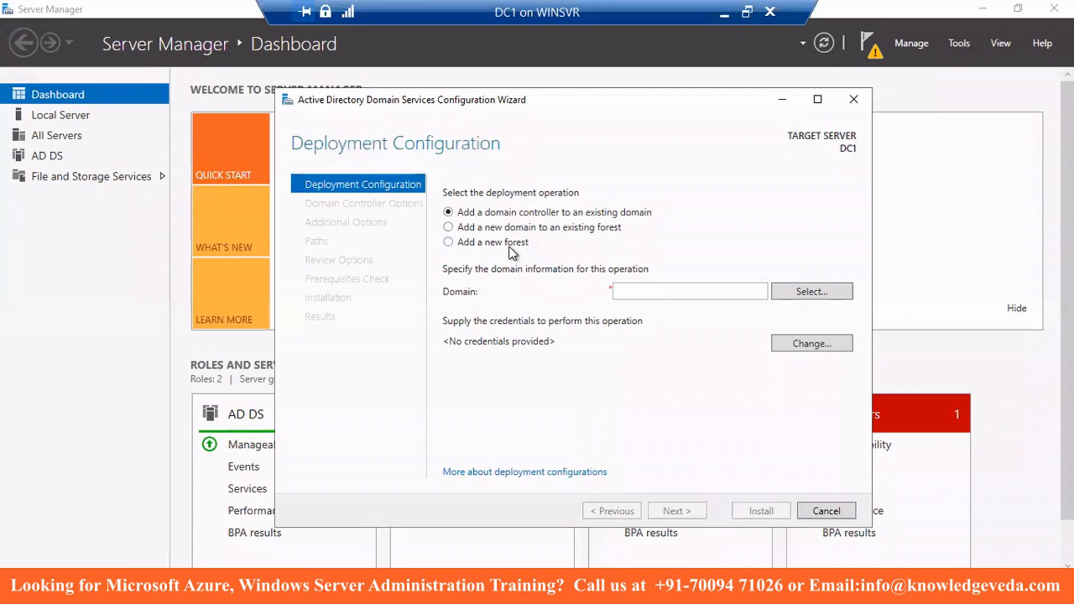
- Choose 'Add a new forest' with root domain name mayank.com
click(449, 242)
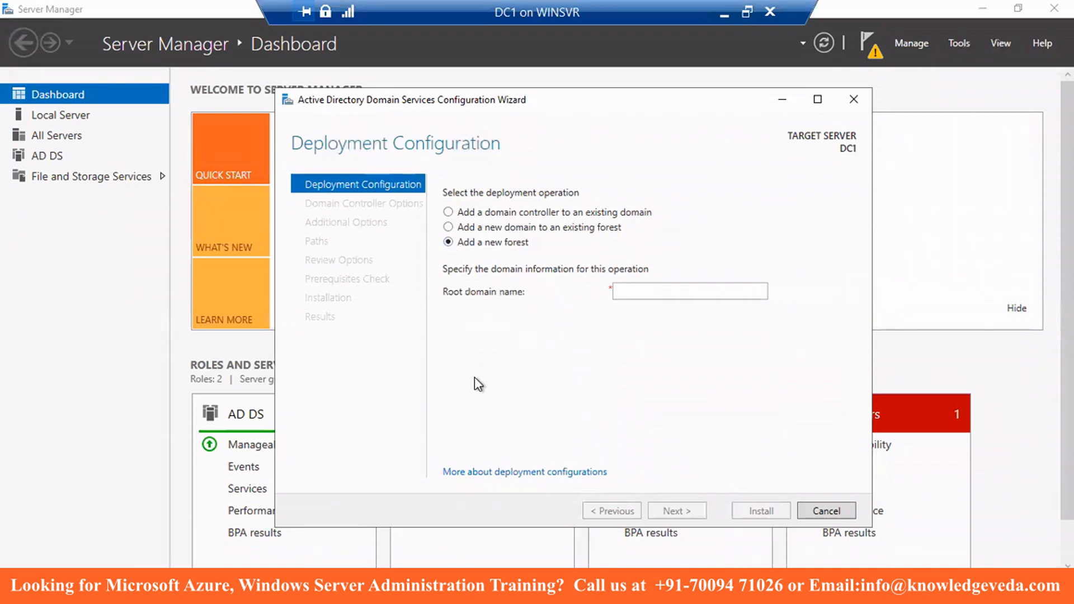
click(639, 291)
text(mayank.com)
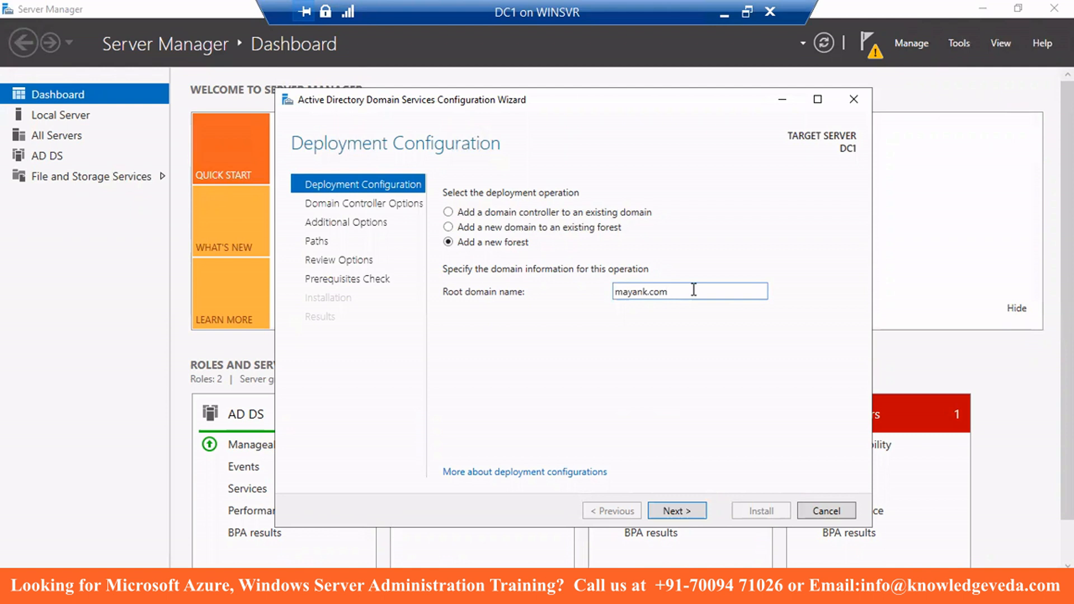
- Go to Domain Controller Options and enter the DSRM password in both password fields
click(671, 509)
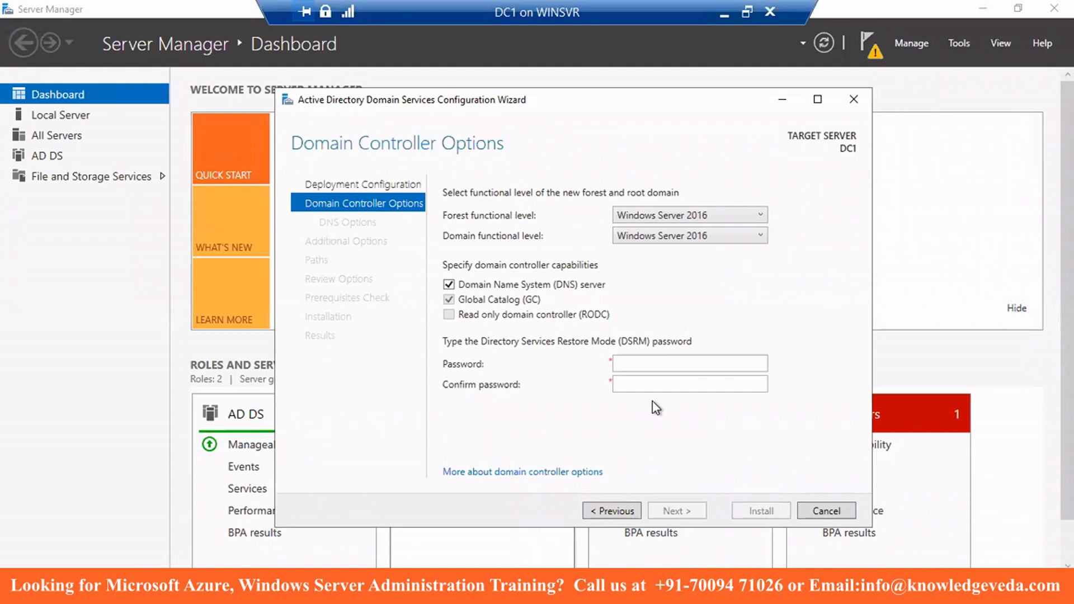
click(654, 362)
text(•••••••)
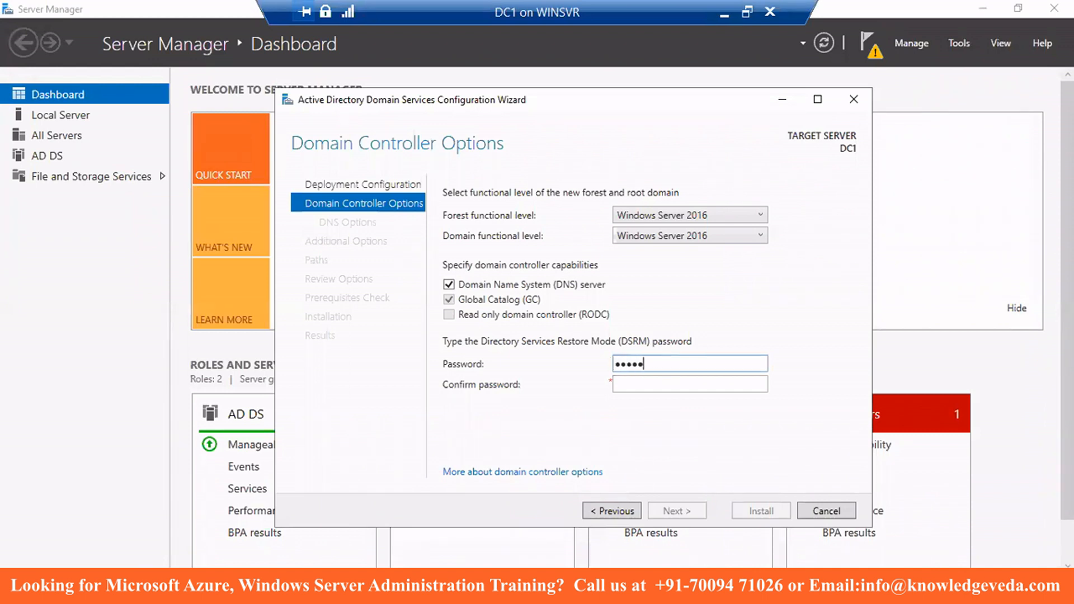
text(•••••)
key(Tab)
text(••••)
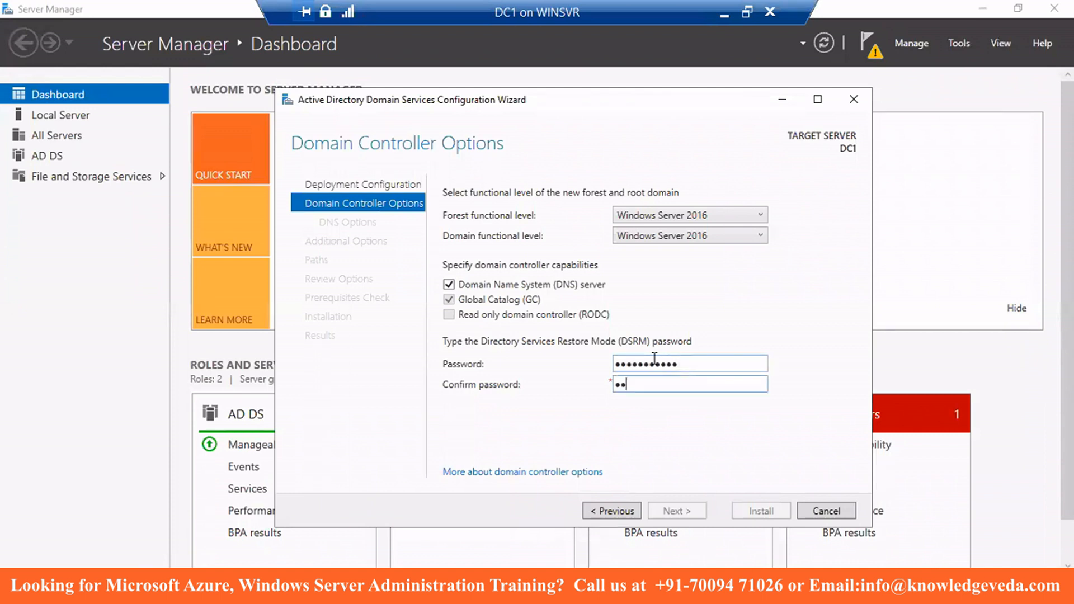
text(••••••••)
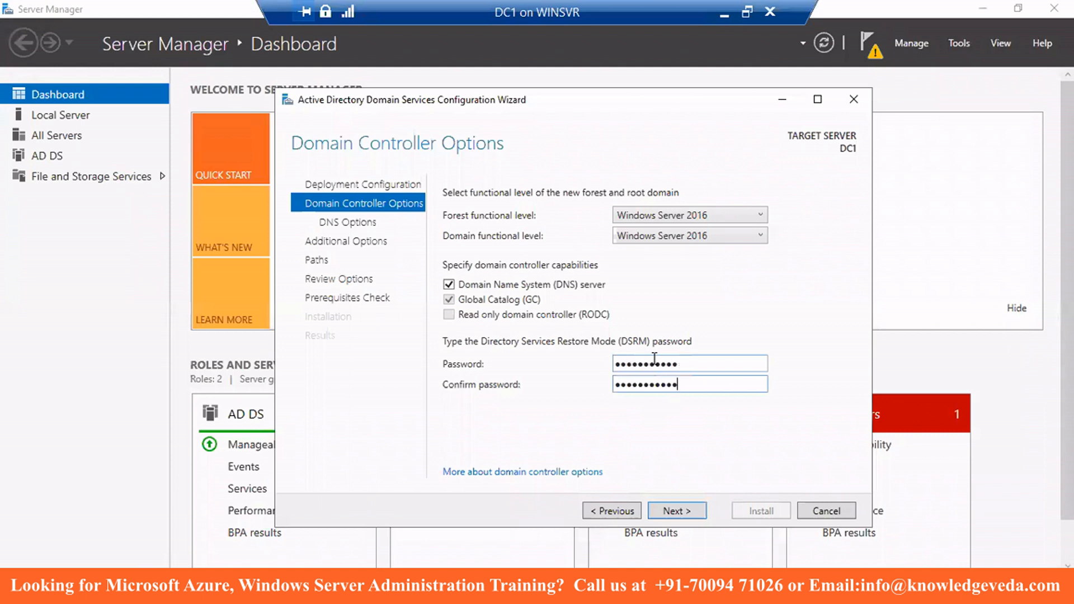
- Pass DNS Options and keep NetBIOS name MAYANK to reach the Paths page
click(679, 510)
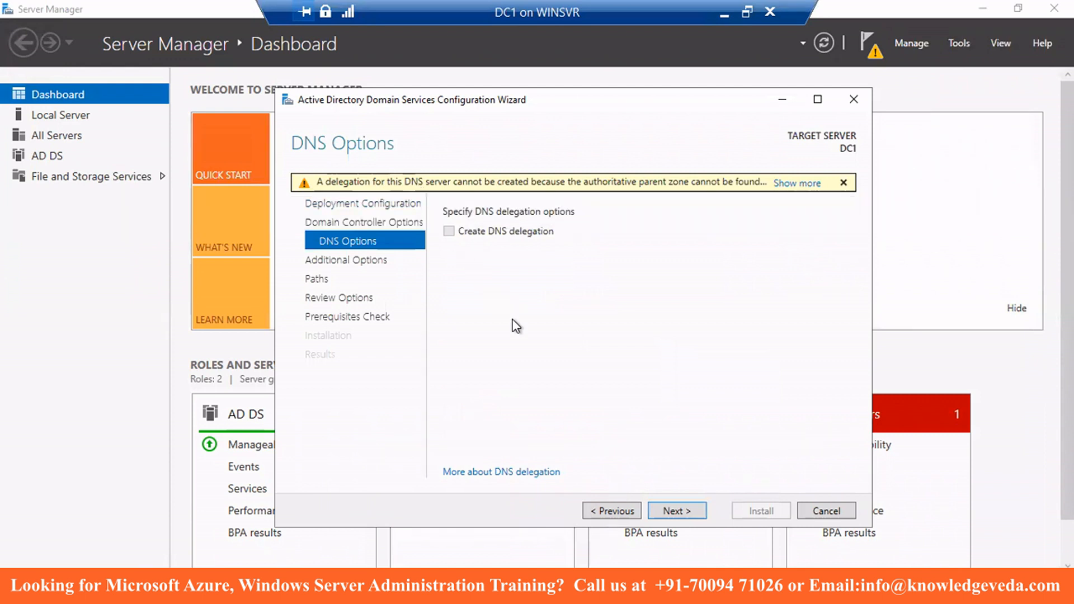
click(678, 511)
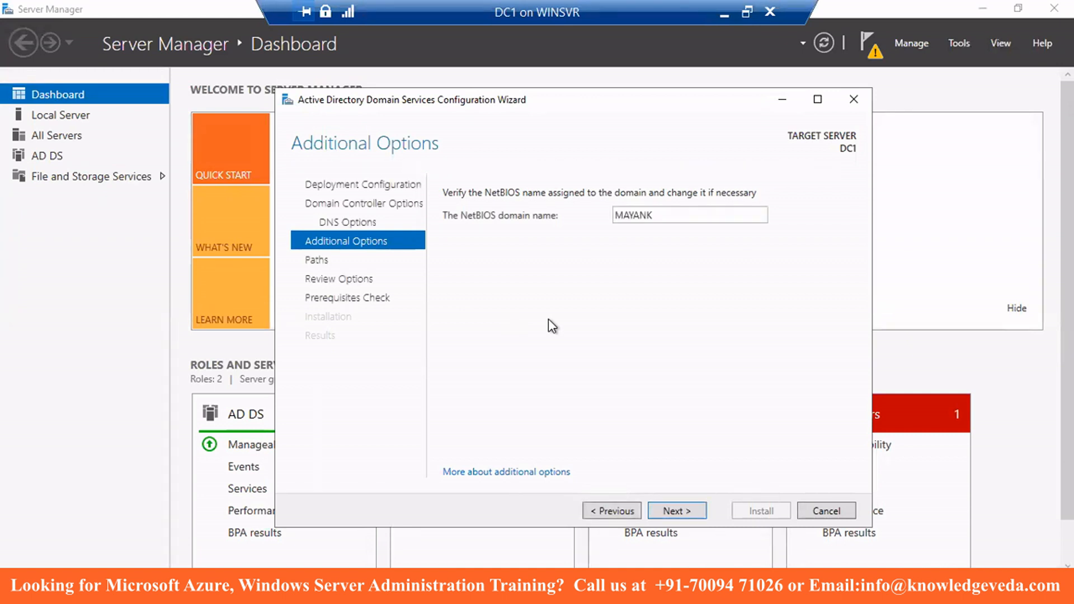
click(683, 508)
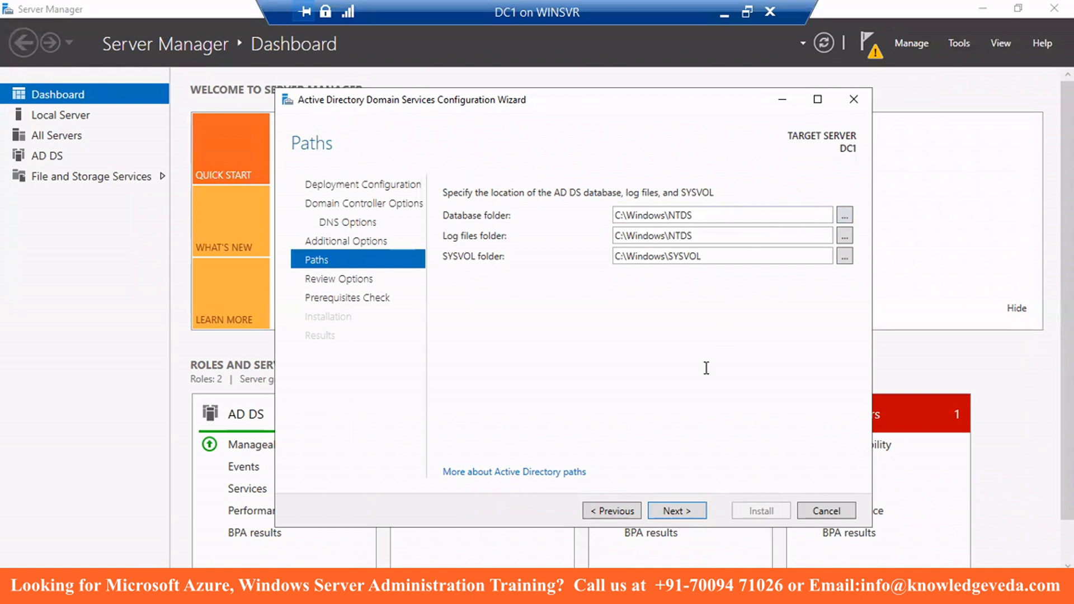
- Accept default C:\Windows\NTDS and SYSVOL paths, review the options summary, and run prerequisite checks
click(680, 512)
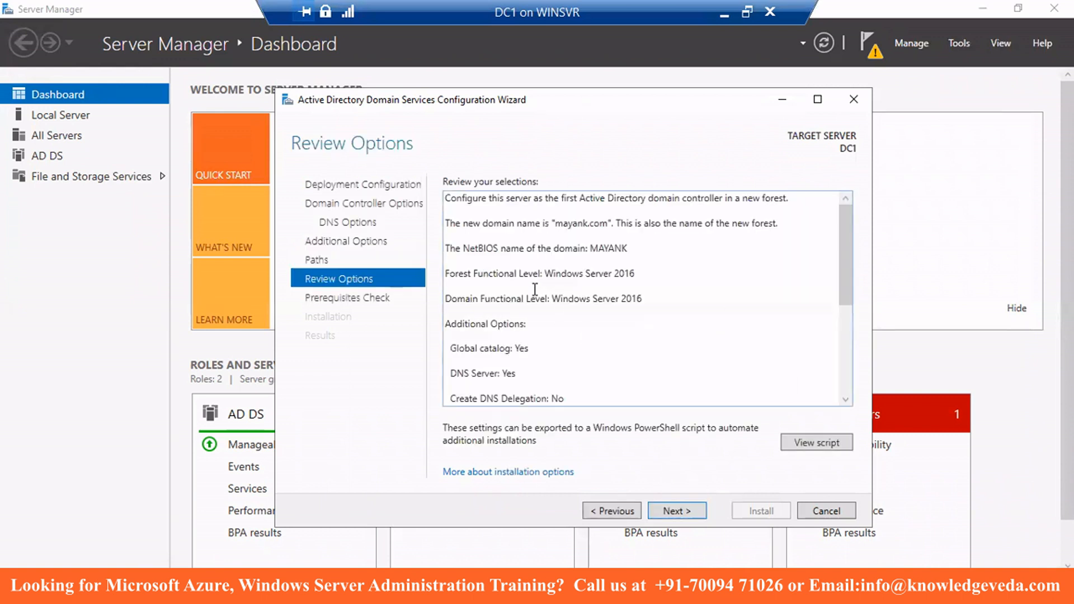
scroll(535, 293, down, 2)
scroll(534, 315, down, 1)
scroll(533, 318, up, 2)
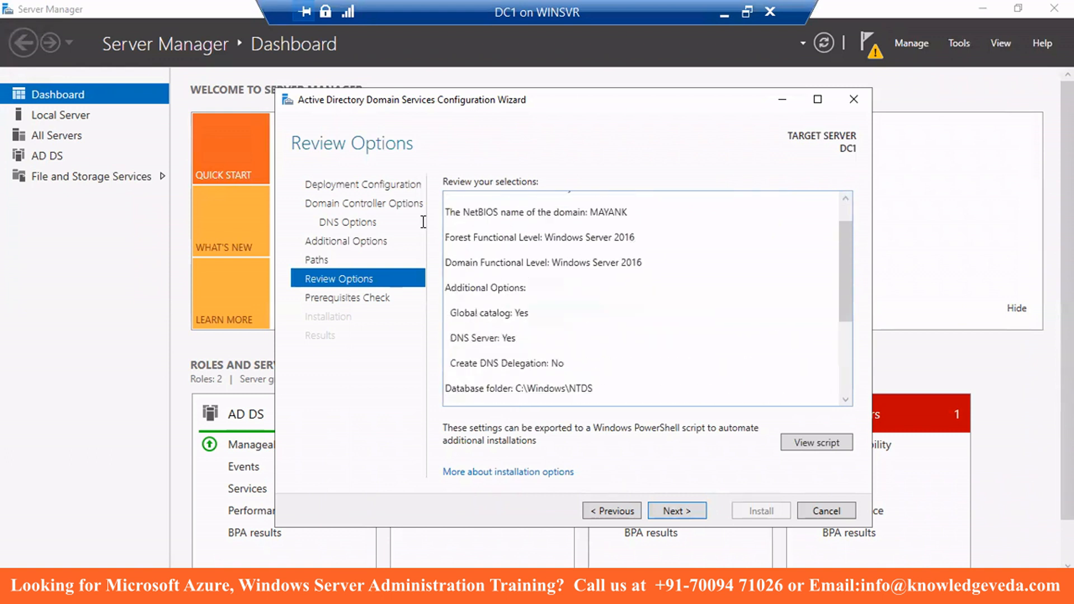
scroll(513, 321, up, 2)
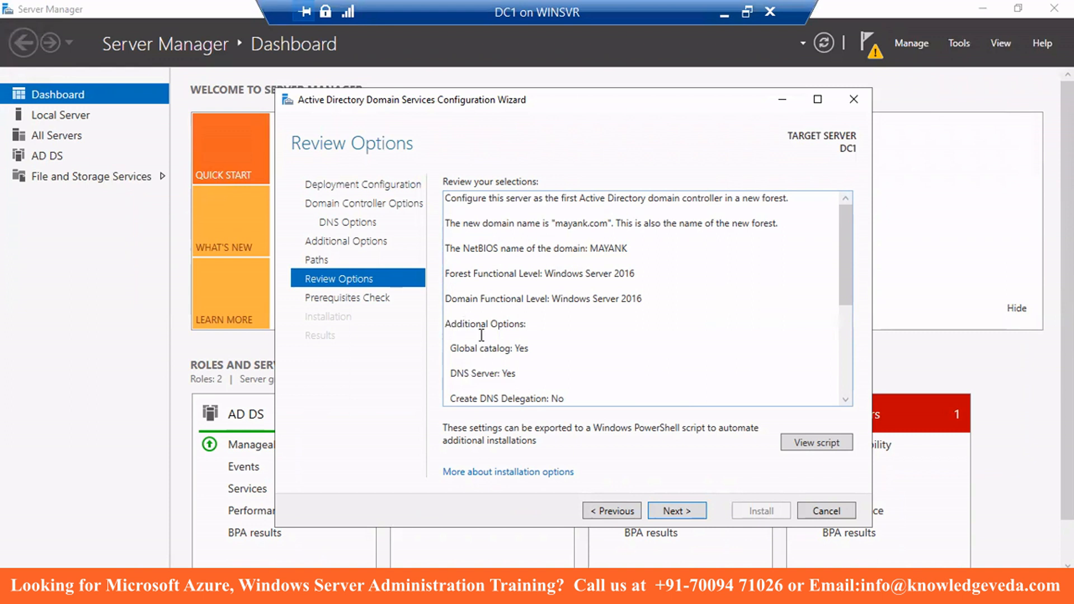
click(669, 515)
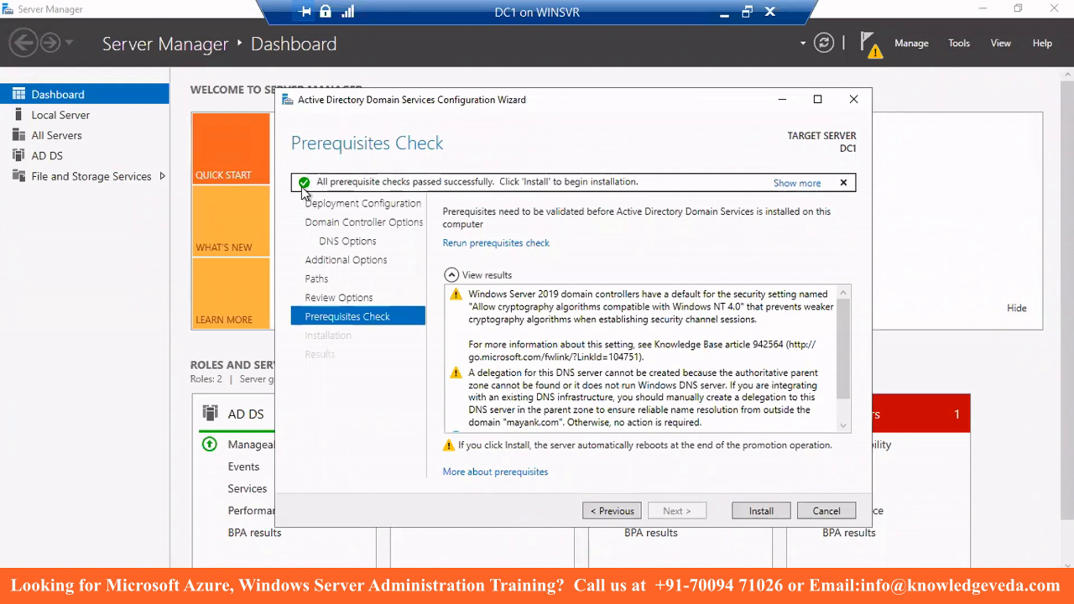
- Install AD DS from the Prerequisites Check page, promoting DC1 and rebooting it
click(762, 516)
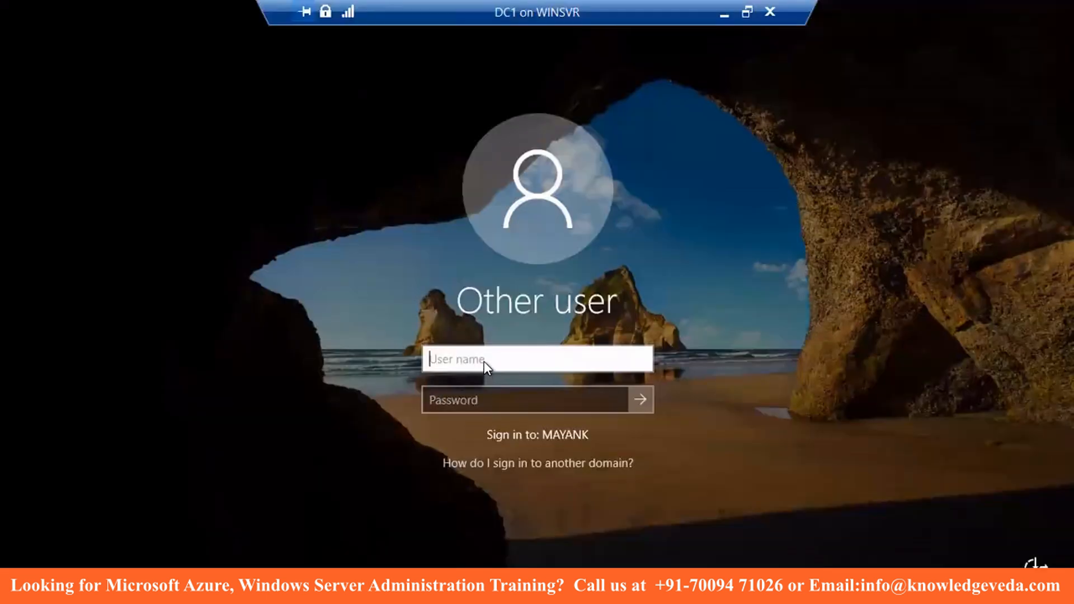
- Sign in to the MAYANK domain as Administrator with the account password
text(Administrator)
key(Tab)
text(•••••••••••)
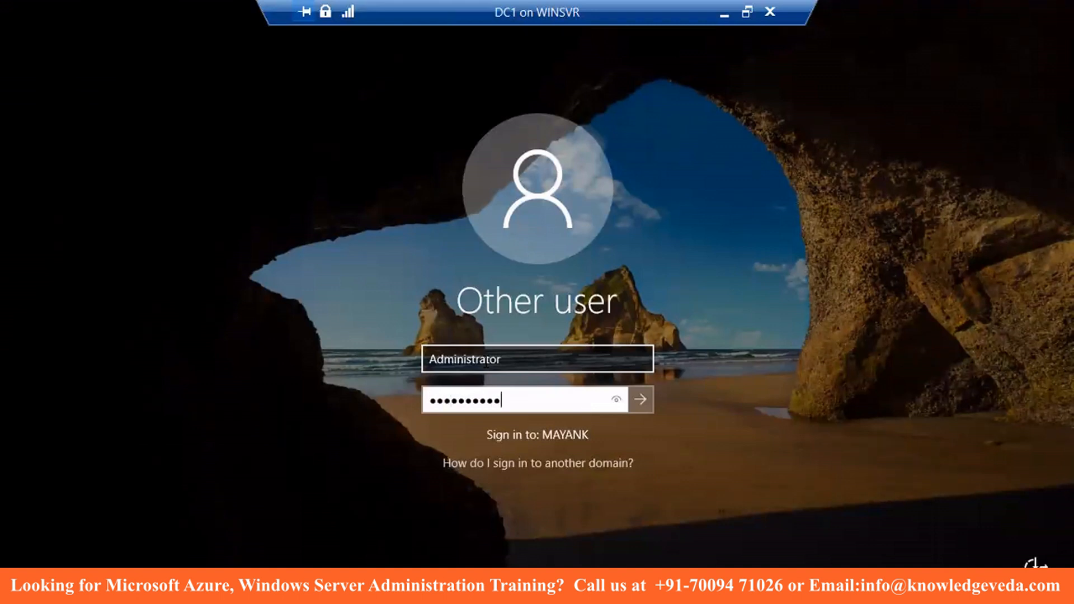
key(Return)
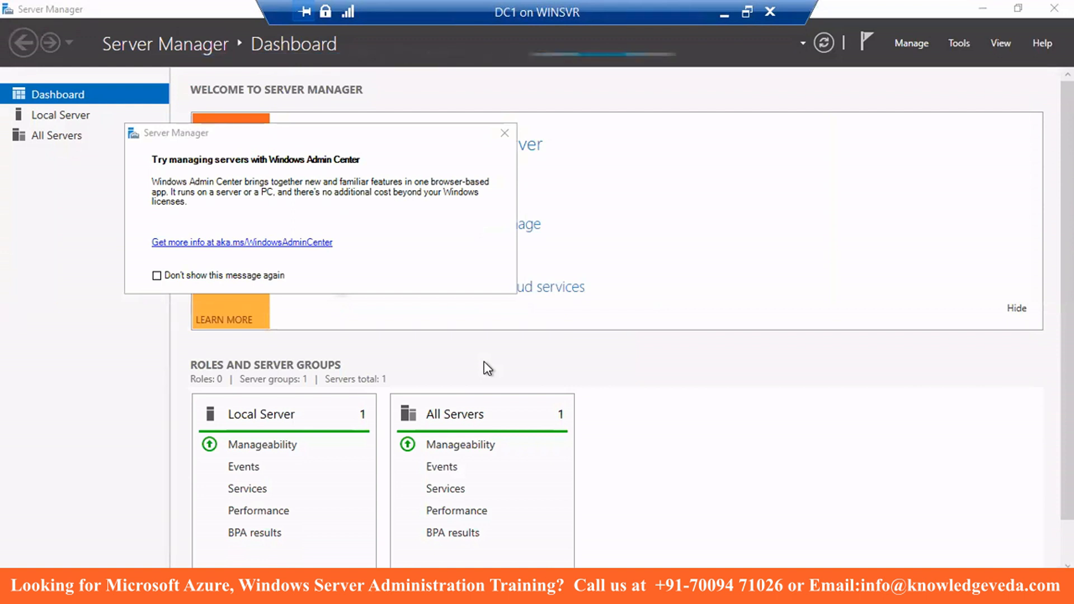
- Close the Windows Admin Center pop-up on the Server Manager Dashboard
click(503, 135)
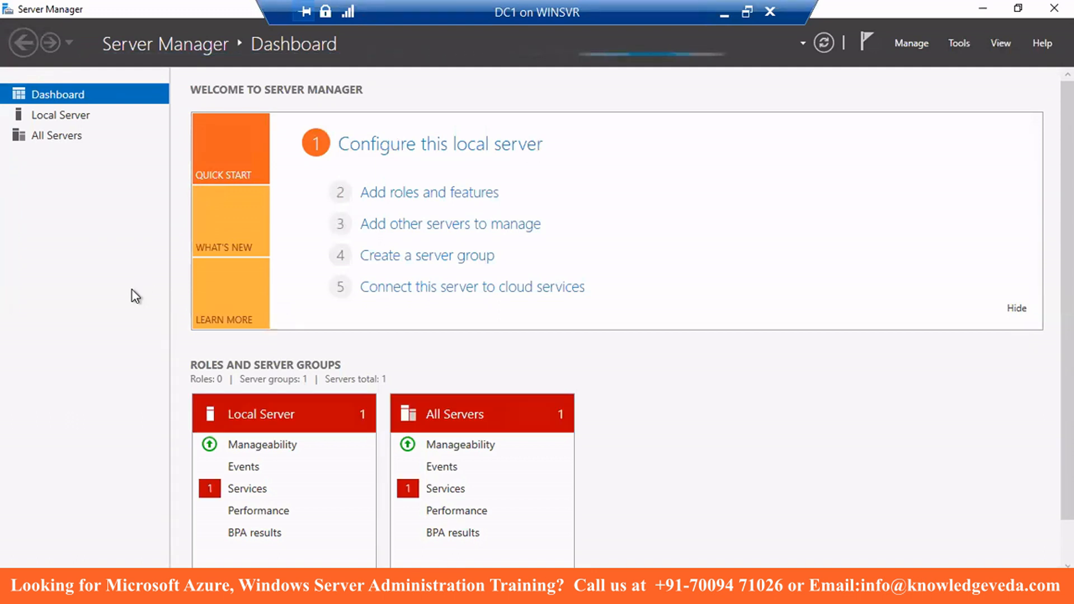
- View Local Server properties, then launch Active Directory Users and Computers from Tools
click(63, 115)
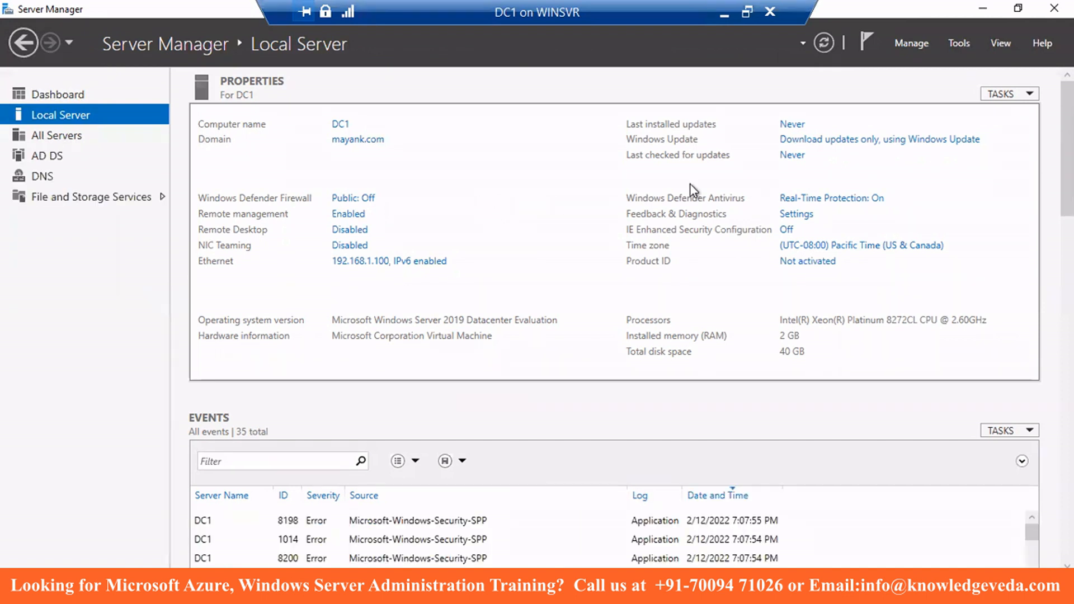
click(960, 45)
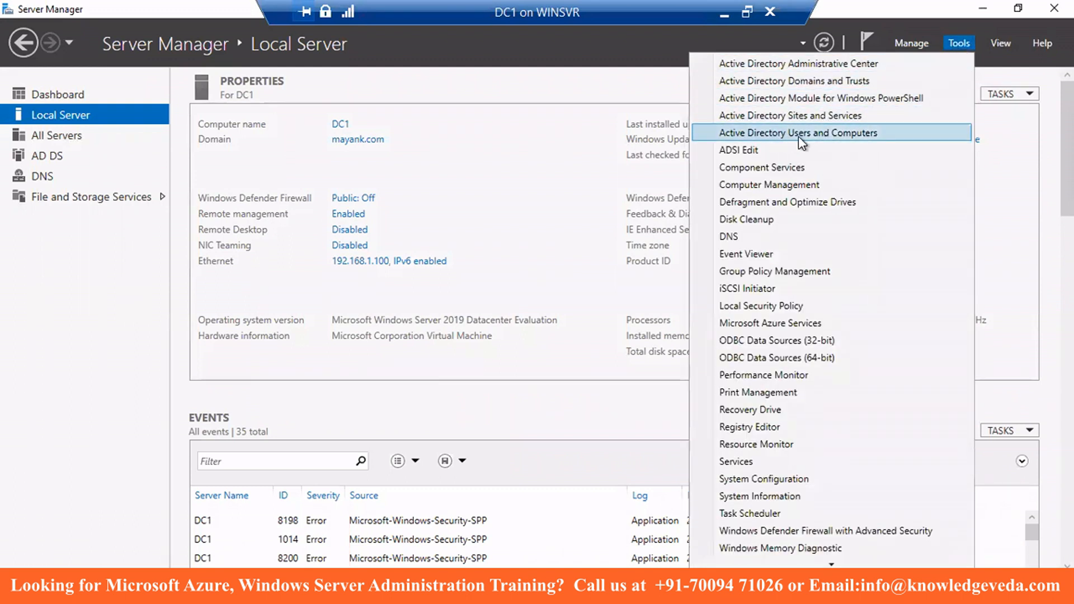
click(866, 134)
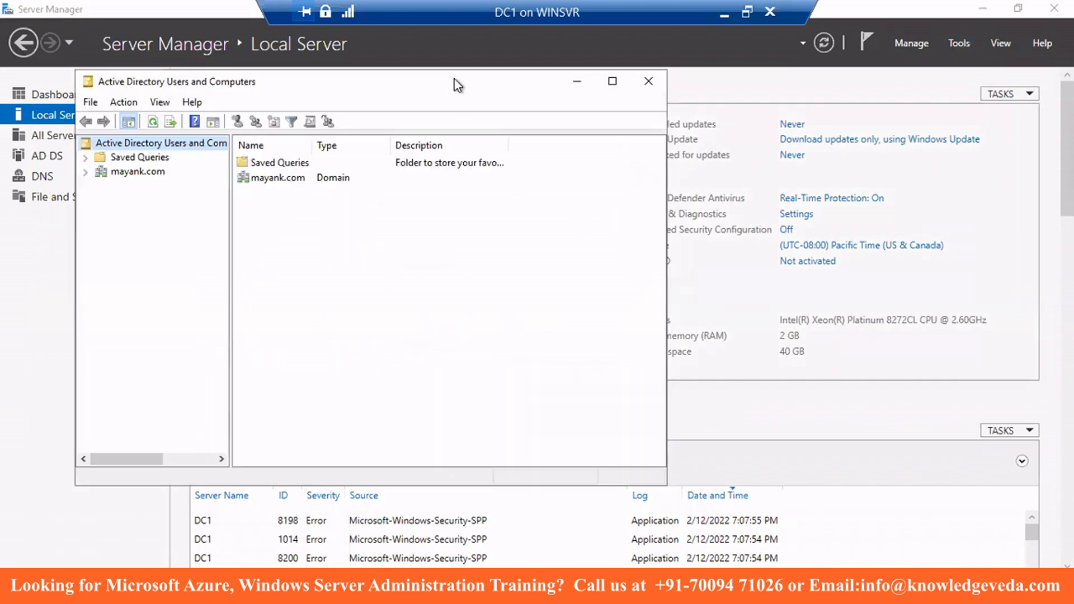
- Expand mayank.com to list Domain Controllers showing DC1, then minimize the DC1 remote session
drag(452, 87, 532, 90)
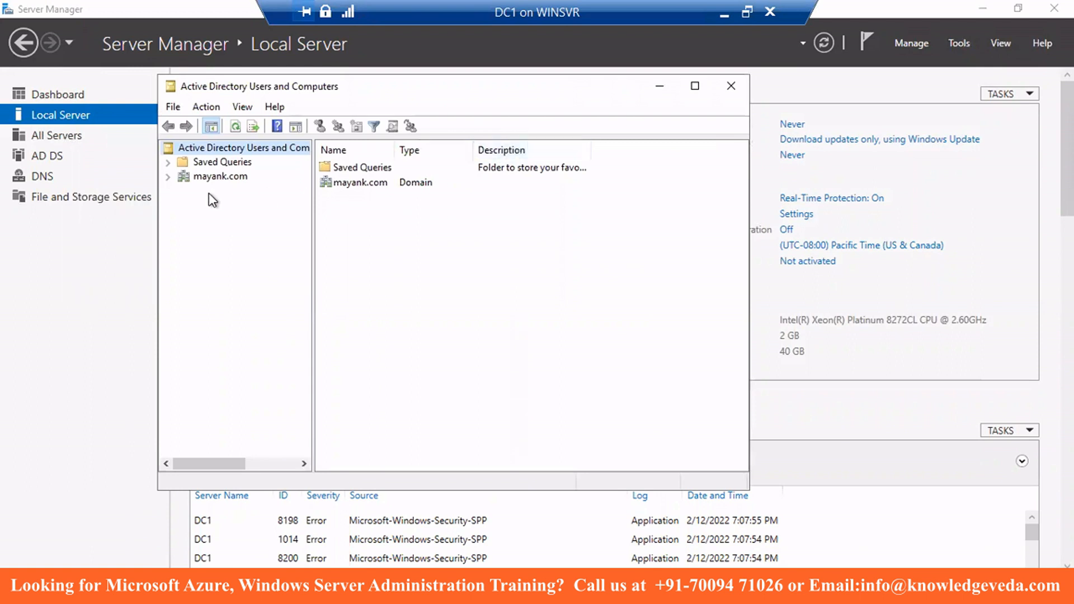
click(167, 177)
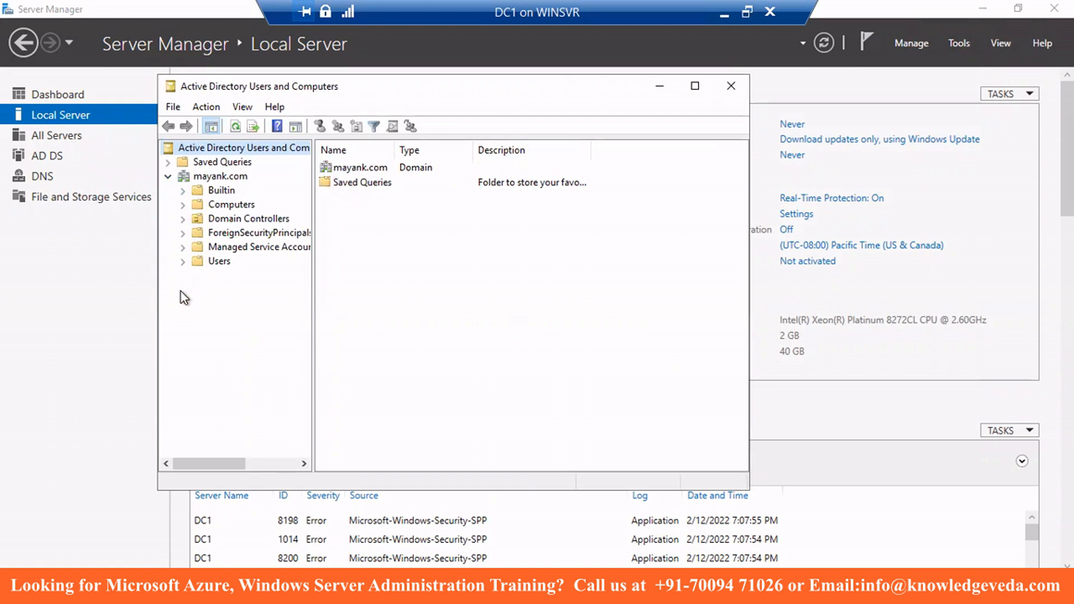
click(244, 217)
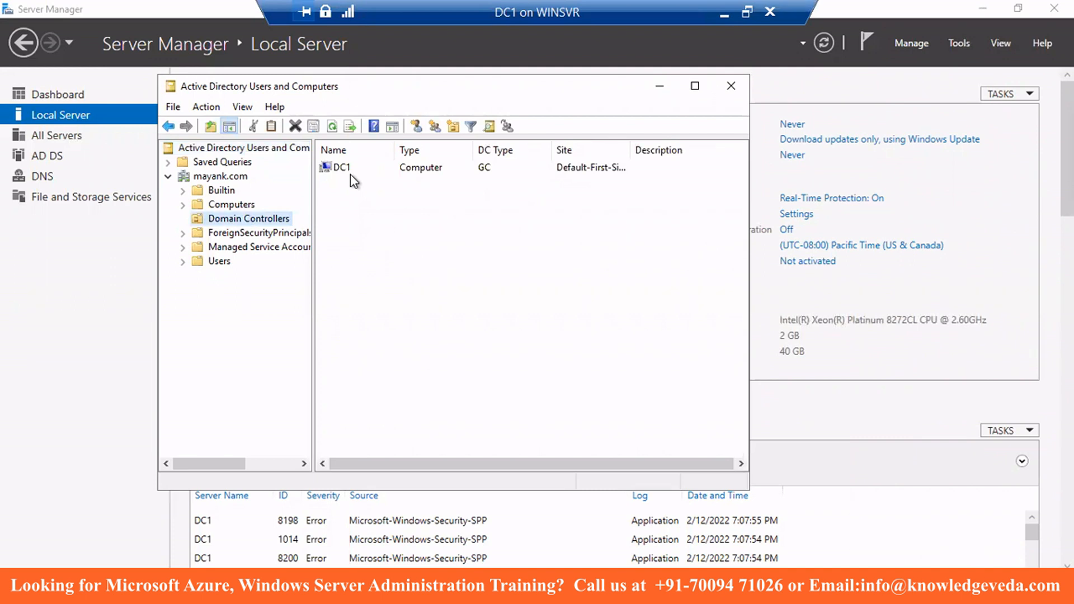
drag(405, 85, 444, 180)
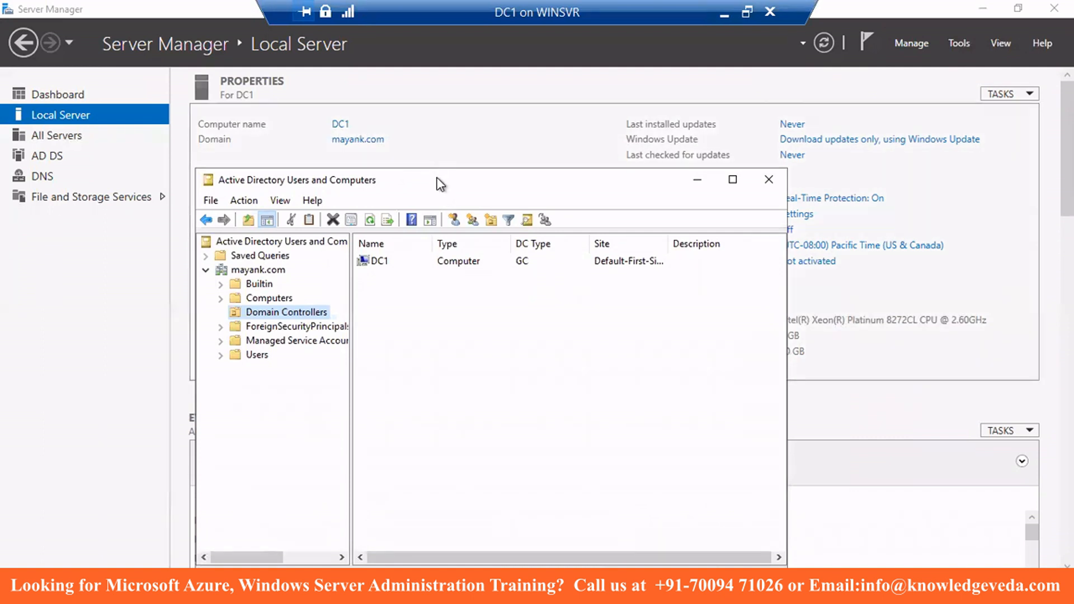
drag(437, 162, 435, 128)
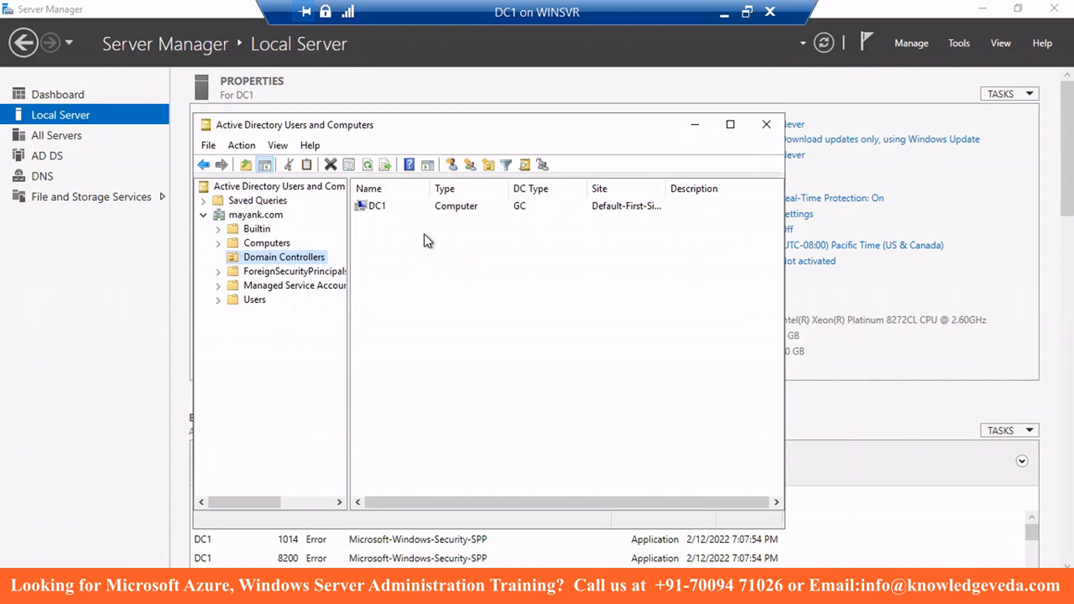
mouse_move(424, 2)
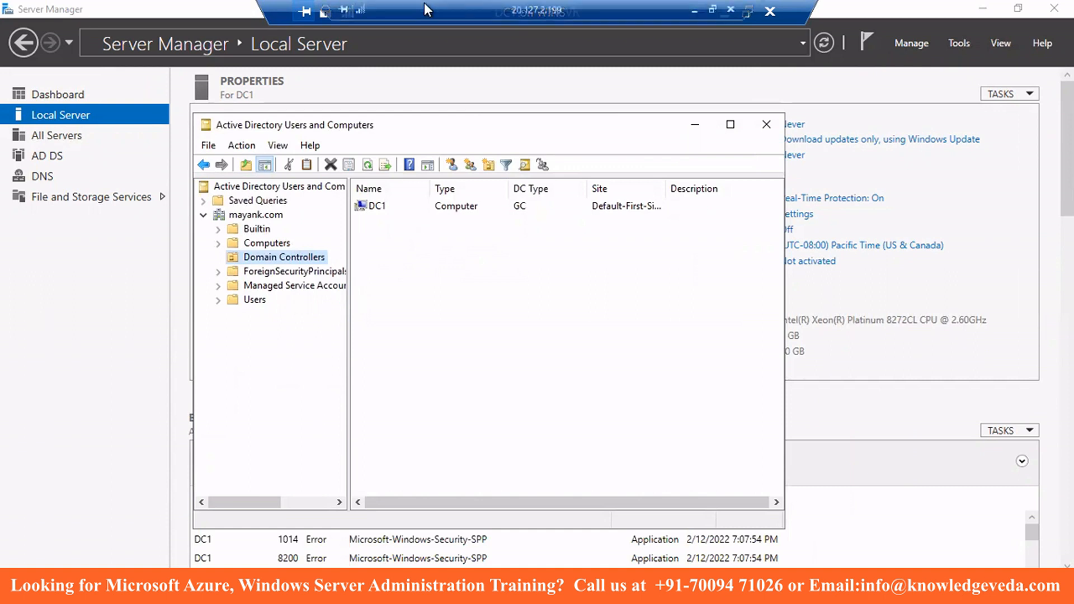
click(692, 9)
- Present the Primary Domain Controller slide, then return to the DC1 remote session
mouse_move(599, 582)
click(681, 504)
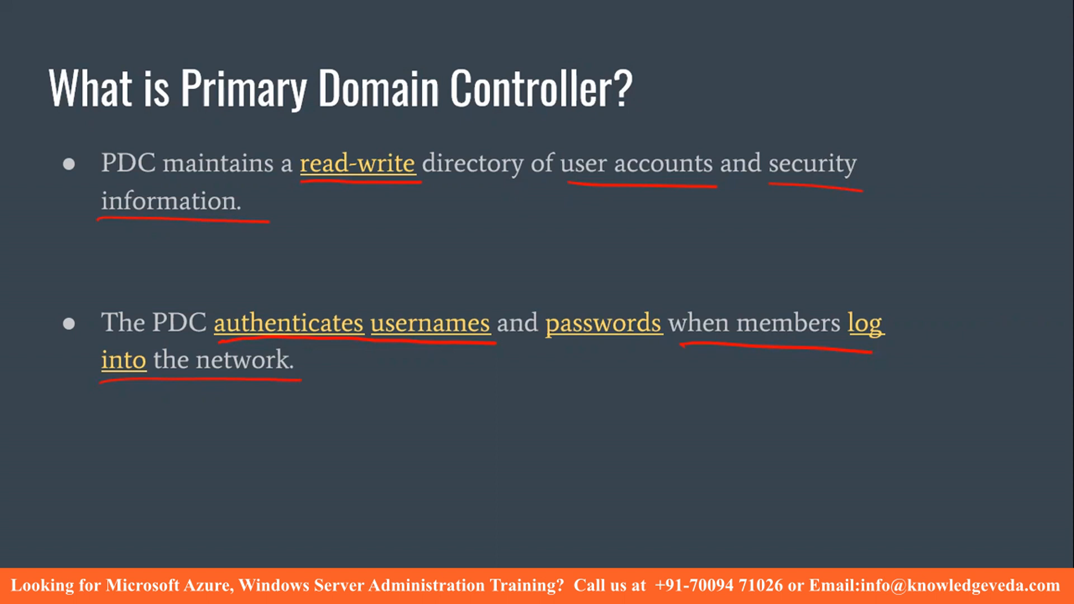
key(alt+Tab)
key(alt+Tab)
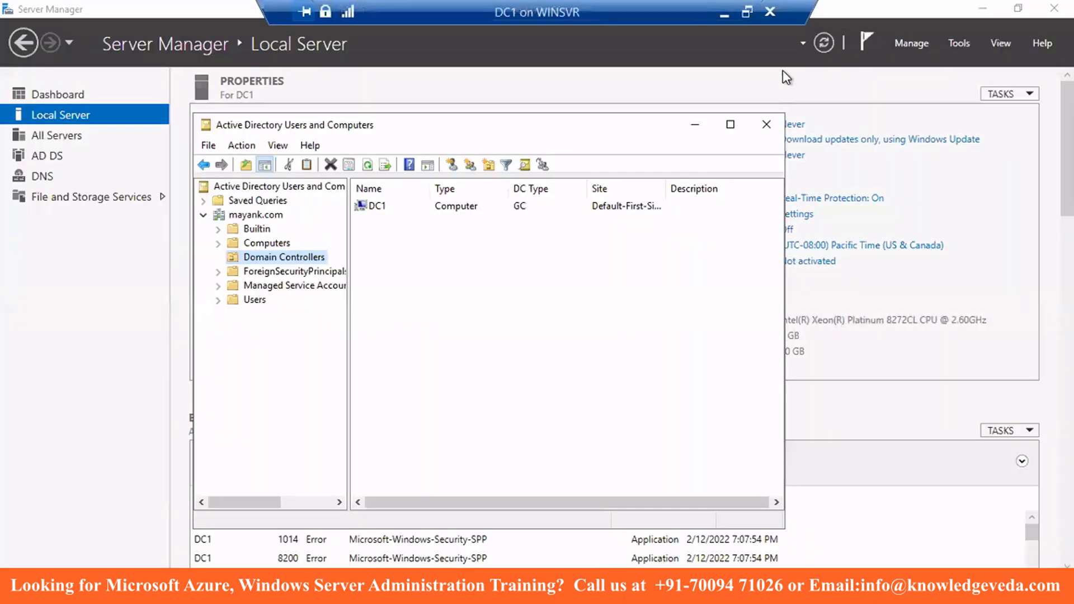
- Revert the Client1 virtual machine to its Fresh checkpoint
click(725, 14)
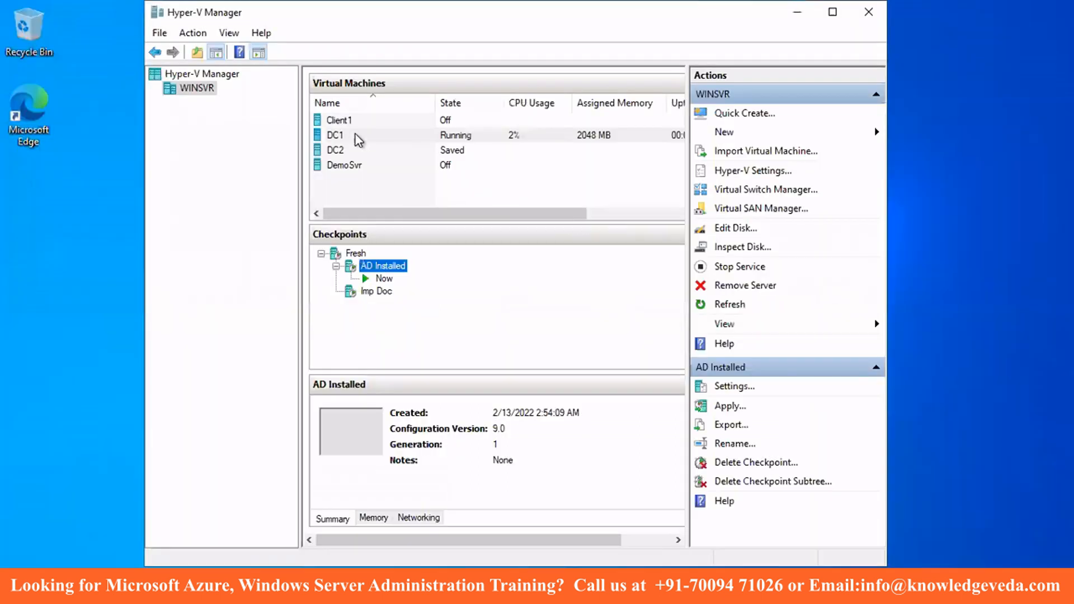
click(337, 121)
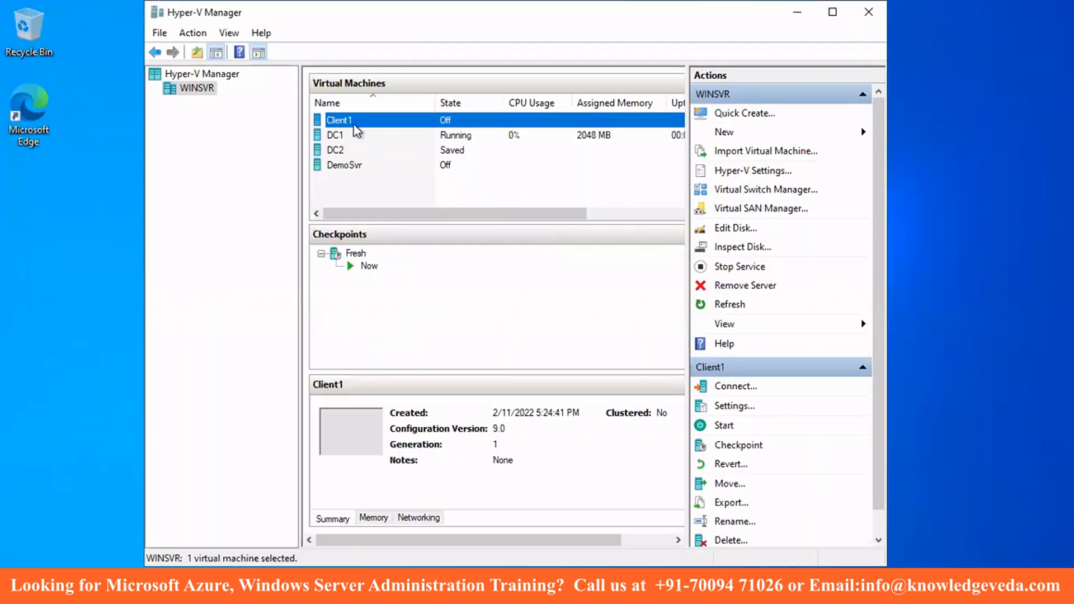
right_click(355, 255)
click(386, 289)
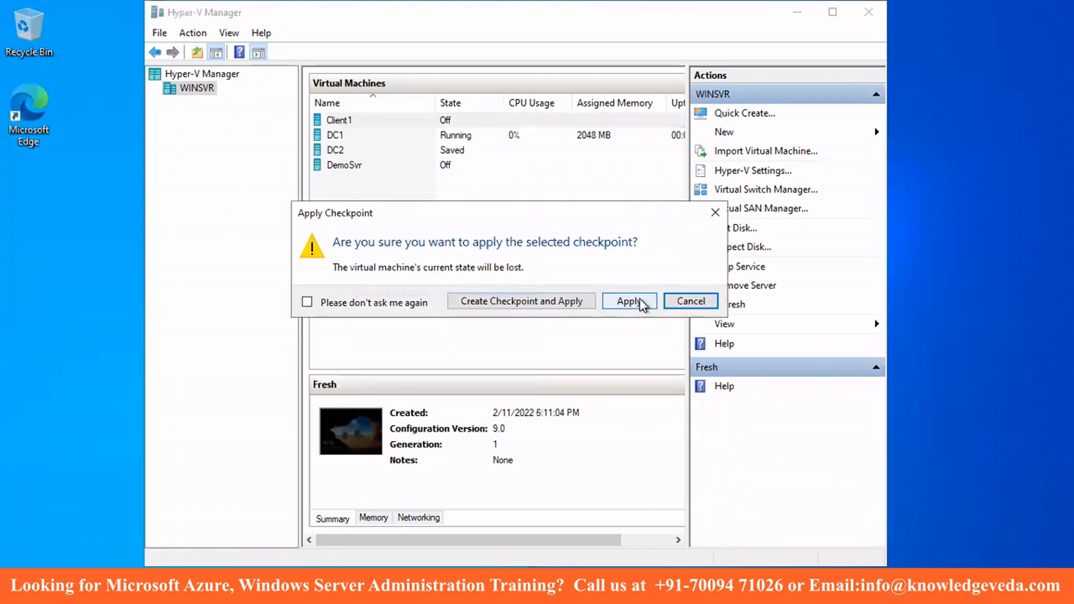
click(631, 303)
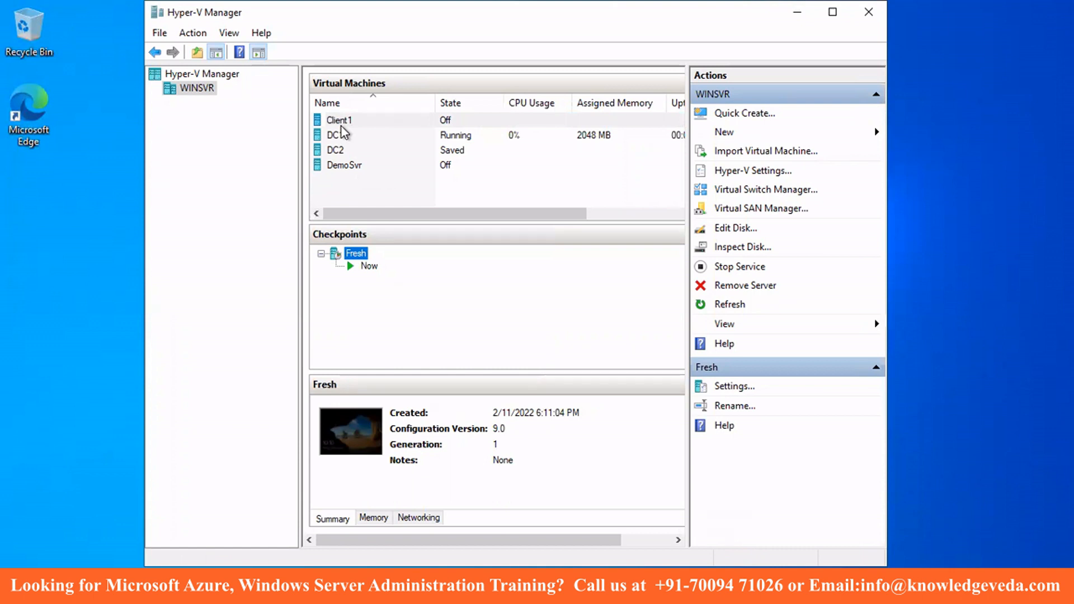
- Start Client1 and open a Virtual Machine Connection window to it
drag(472, 217, 618, 218)
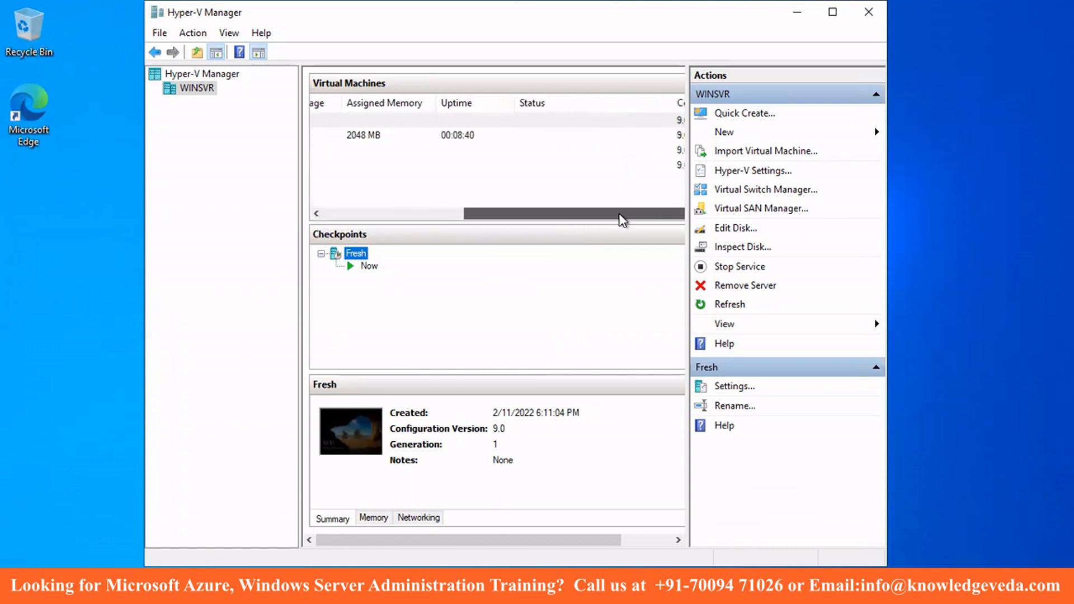
click(442, 223)
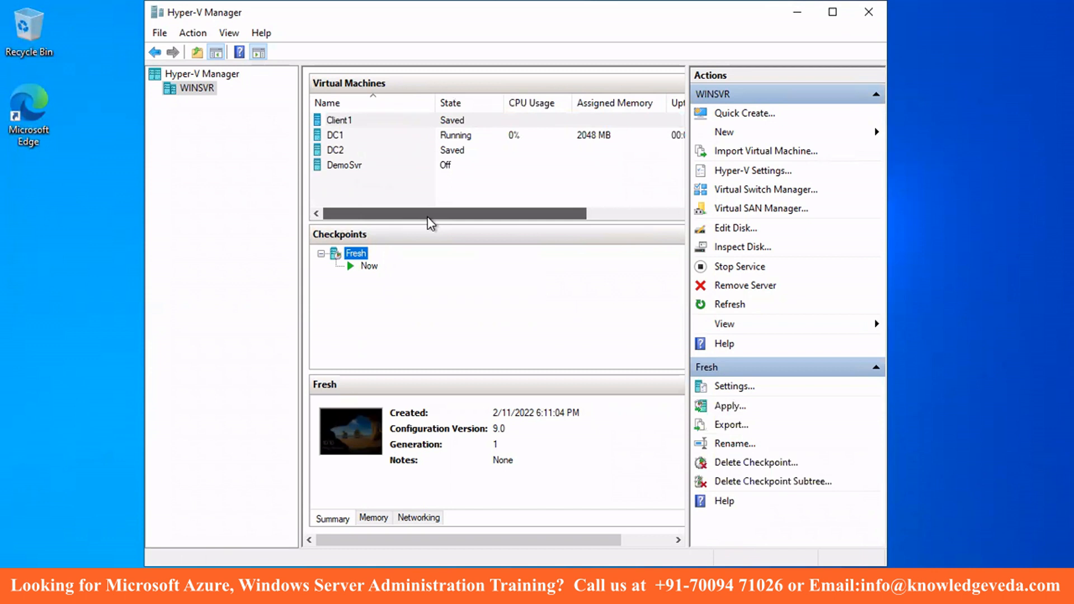
right_click(429, 120)
click(456, 177)
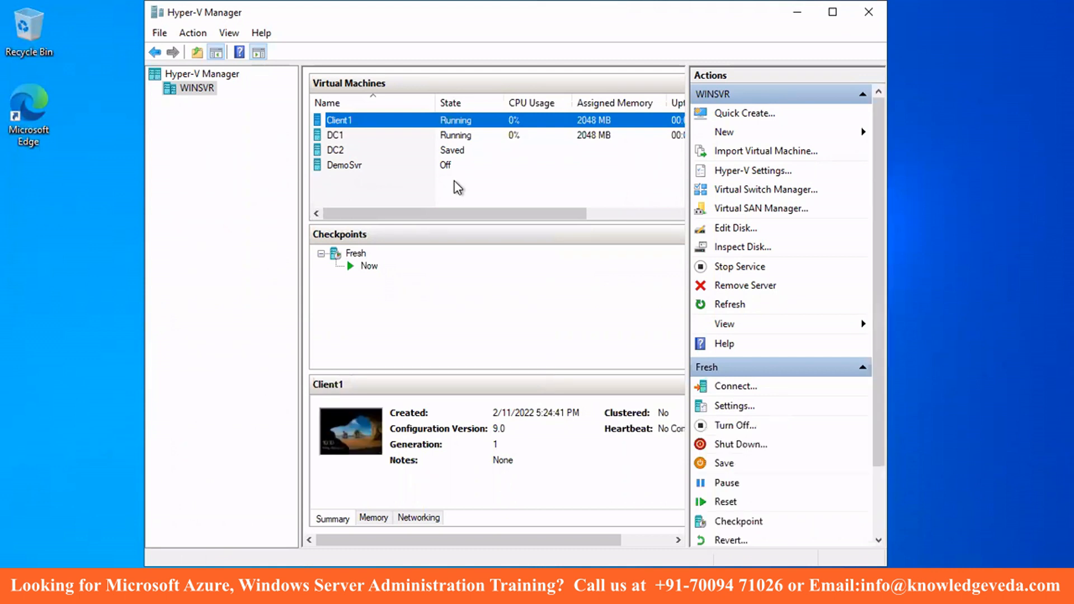
right_click(408, 124)
click(426, 134)
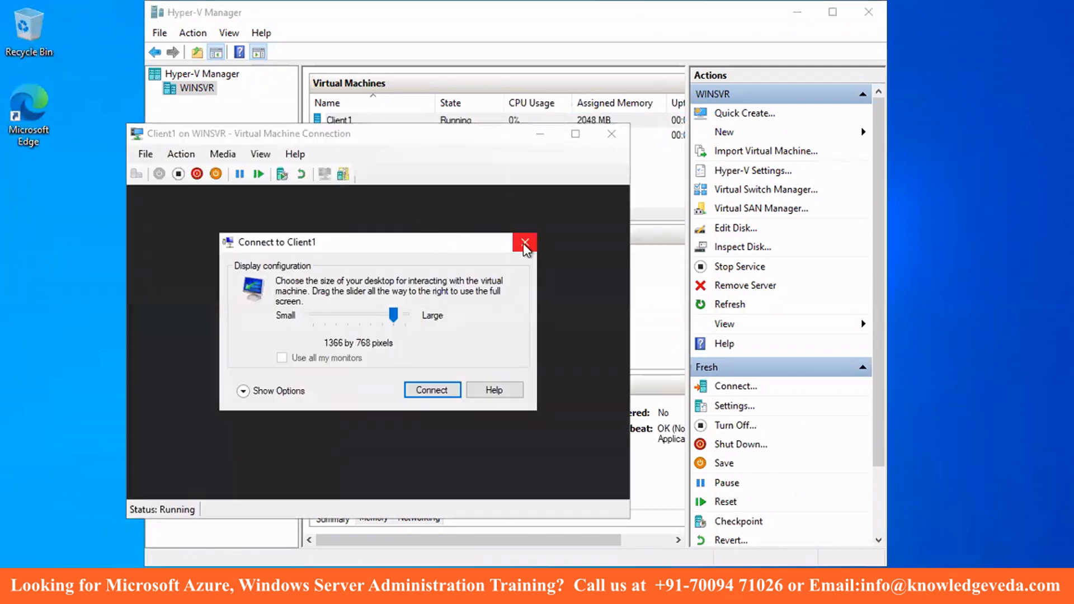
- Connect to Client1 in full screen and sign in with the local account password
click(531, 241)
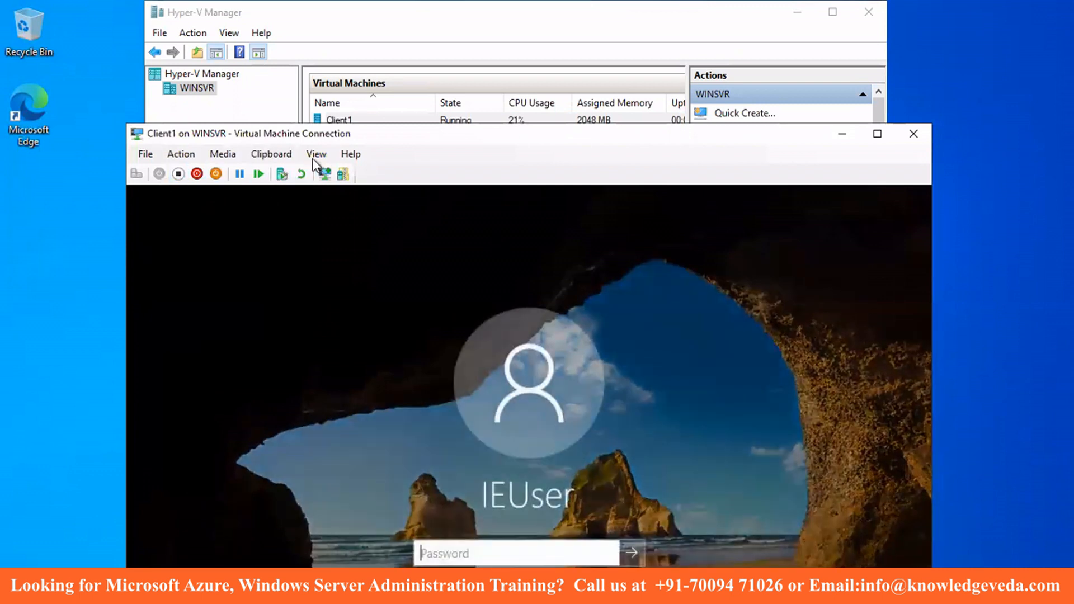
click(314, 157)
click(324, 169)
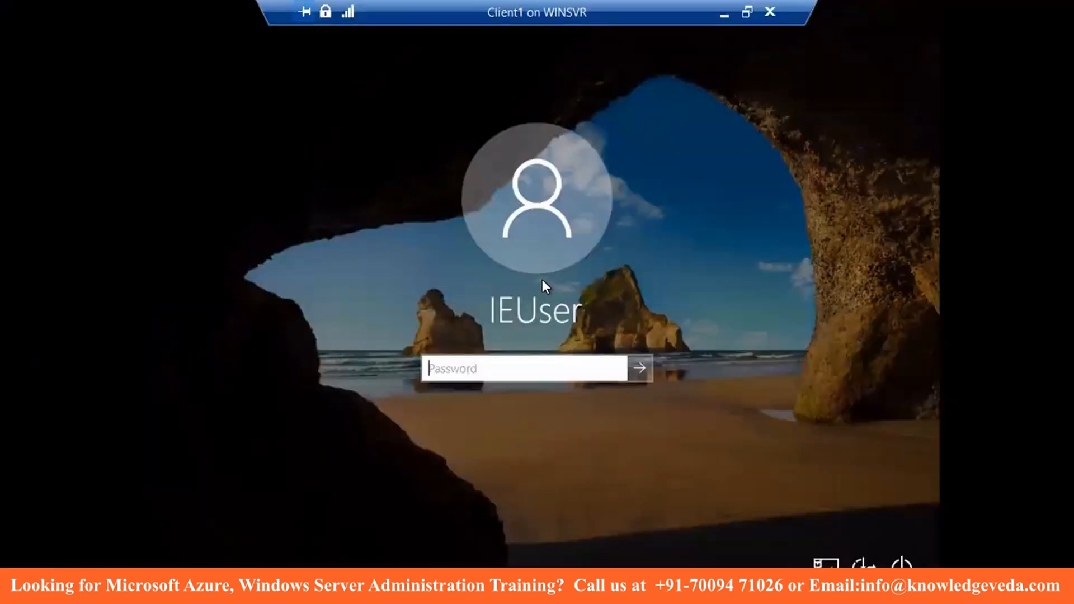
click(498, 359)
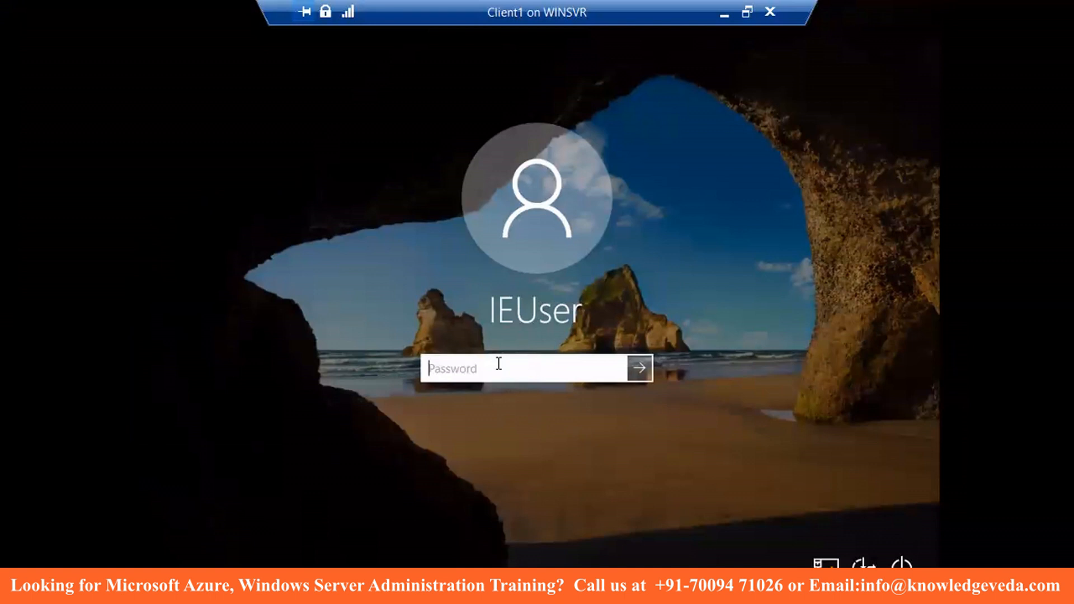
text(**********)
key(Return)
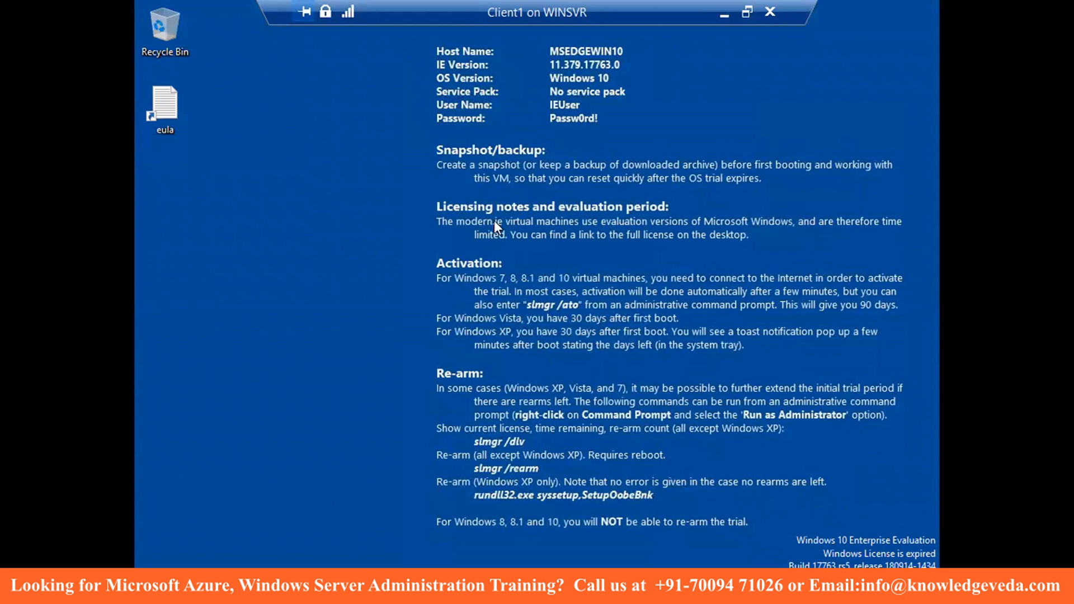
- Open Network Connections with ncpa.cpl from the Run box
key(super+x)
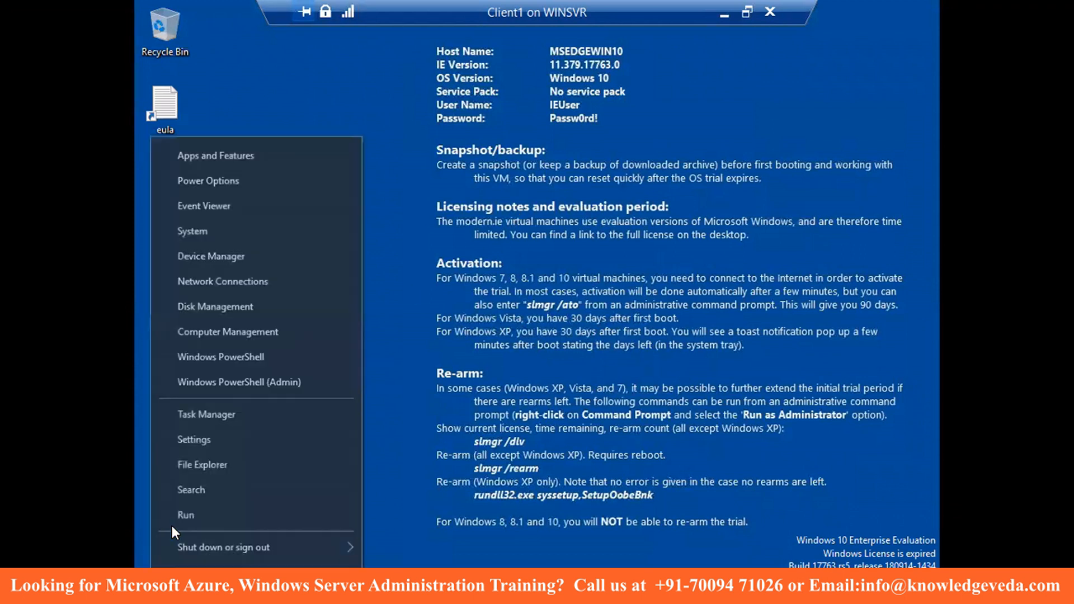
click(177, 511)
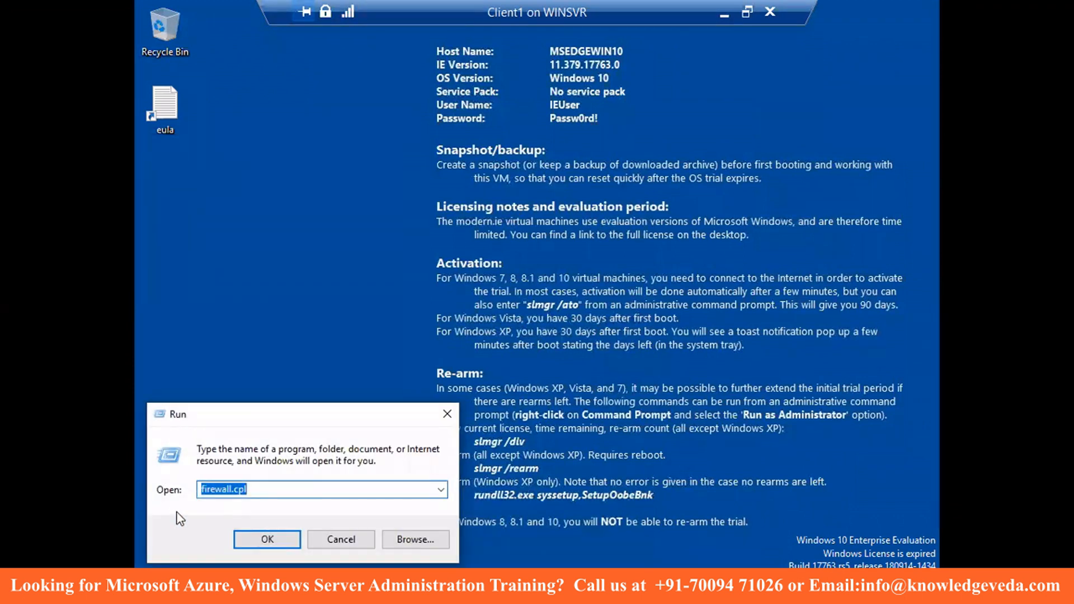
text(ncpac)
key(BackSpace)
text(.cpl)
key(Return)
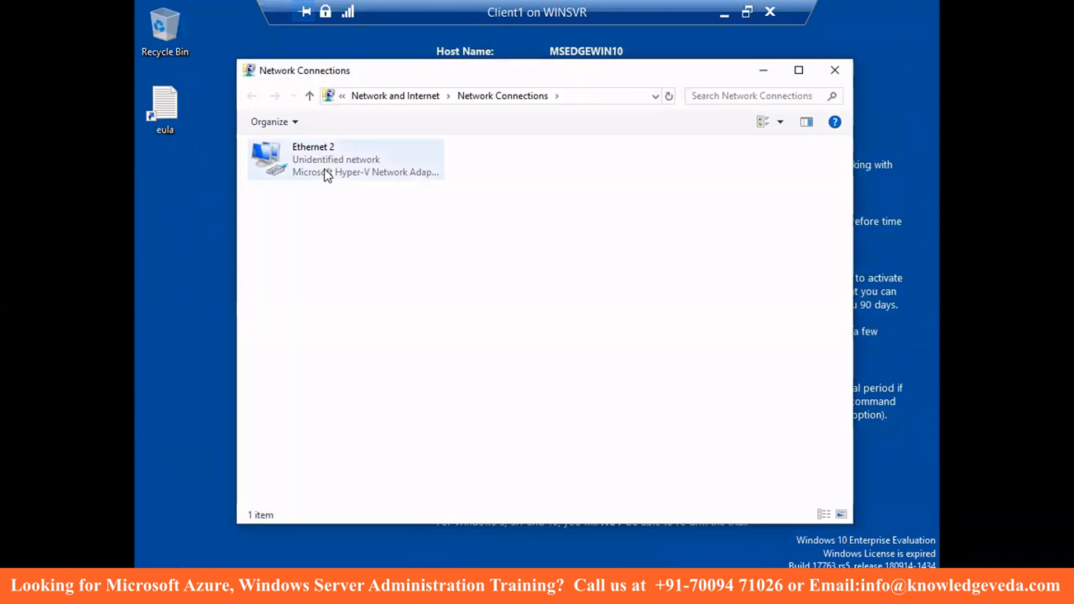
- Give Ethernet 2 static IPv4 192.168.1.50/255.255.255.0 with DNS 192.168.1.100 and 192.168.1.101
right_click(328, 175)
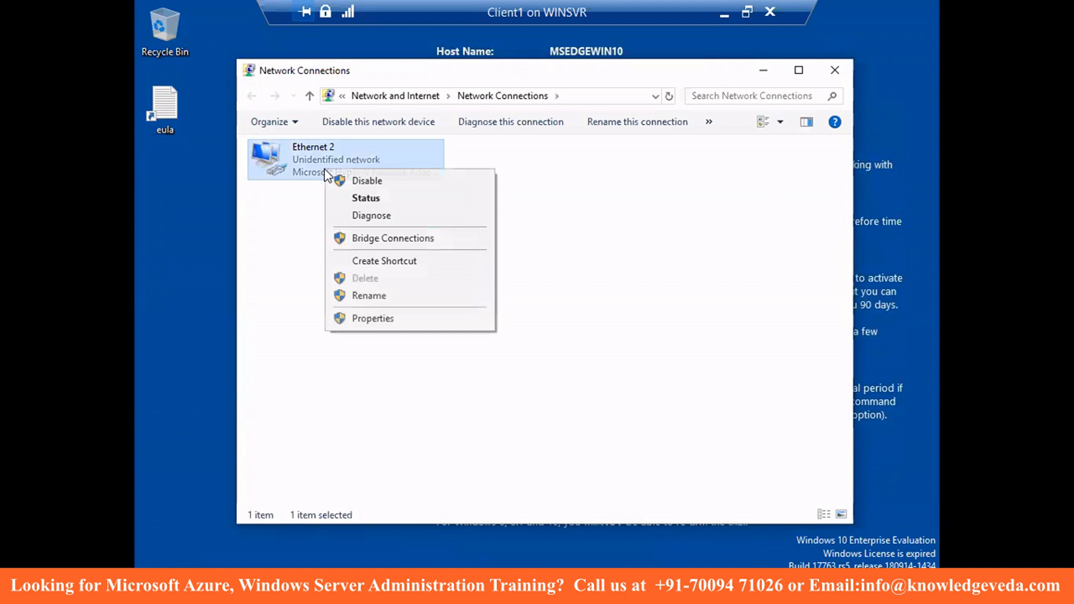
click(358, 321)
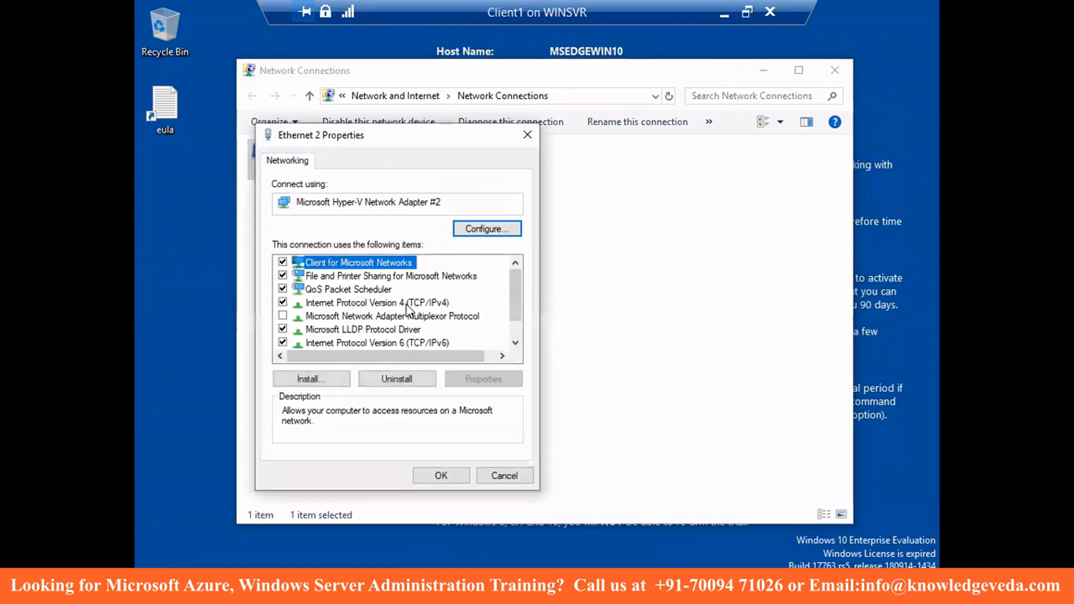
click(406, 304)
click(484, 378)
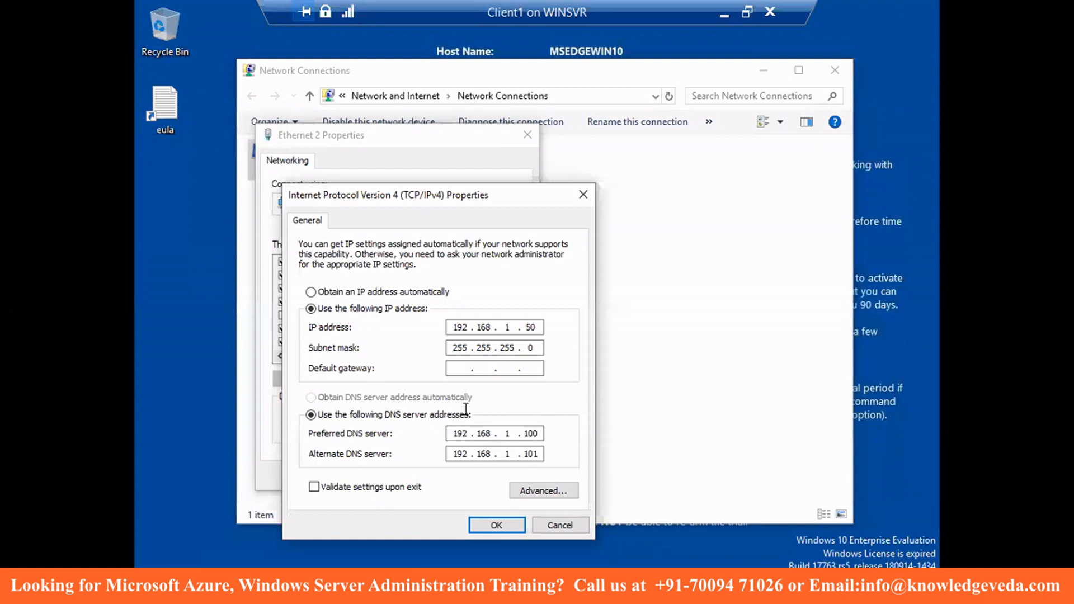
click(508, 527)
click(454, 475)
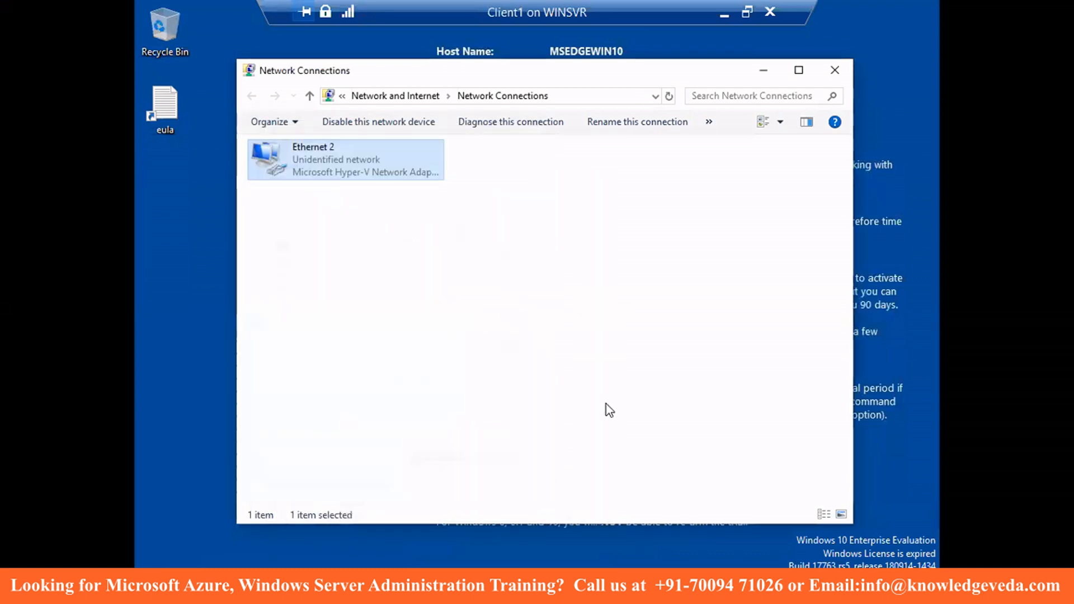
- Close Network Connections and open This PC's properties, showing MSEDGEWIN10 in WORKGROUP
click(834, 70)
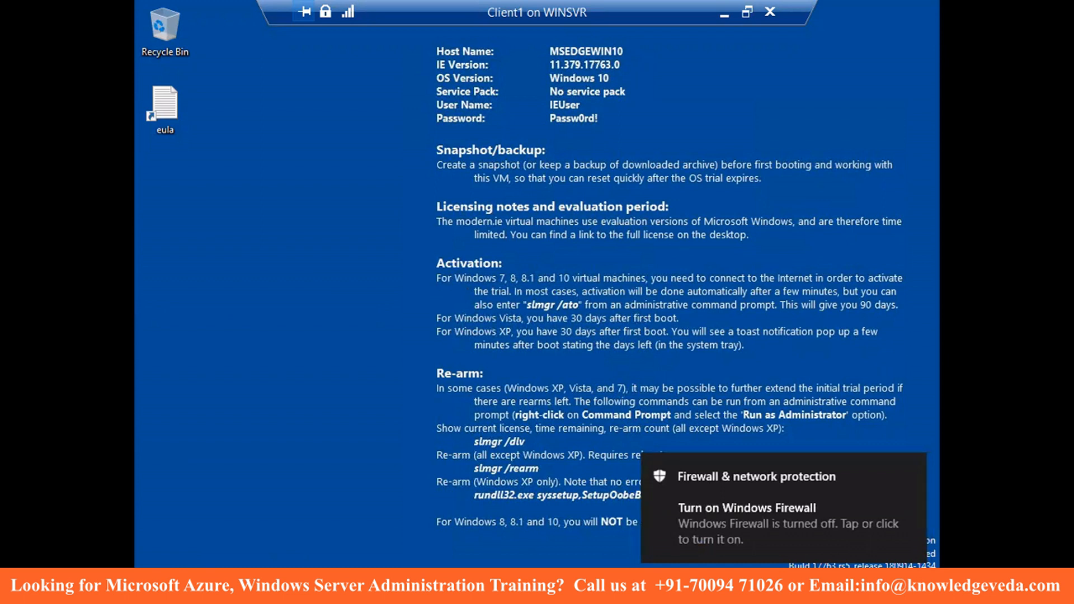
key(super+e)
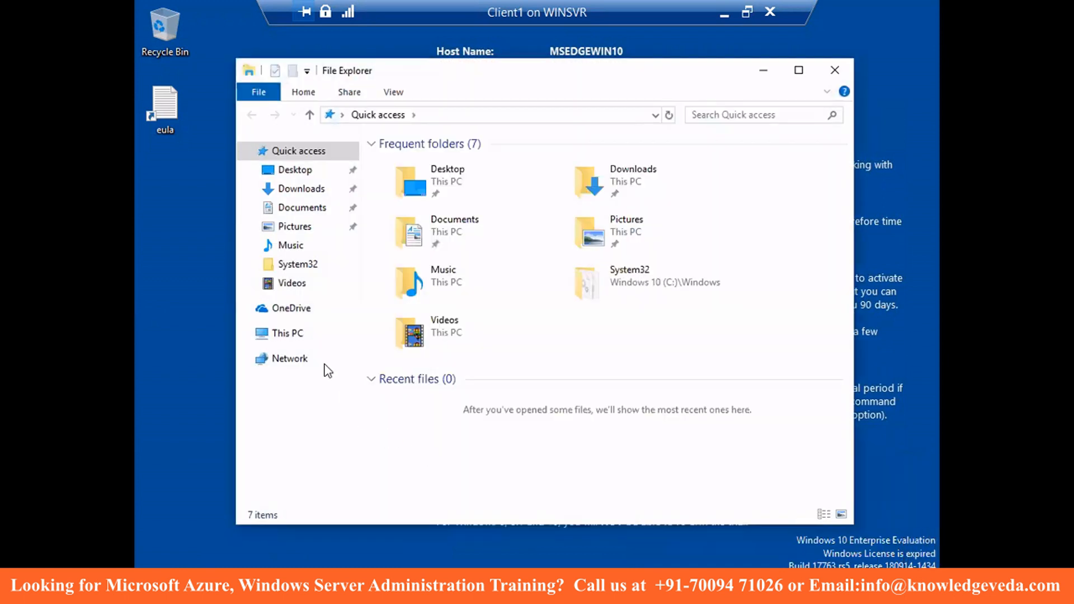
right_click(288, 336)
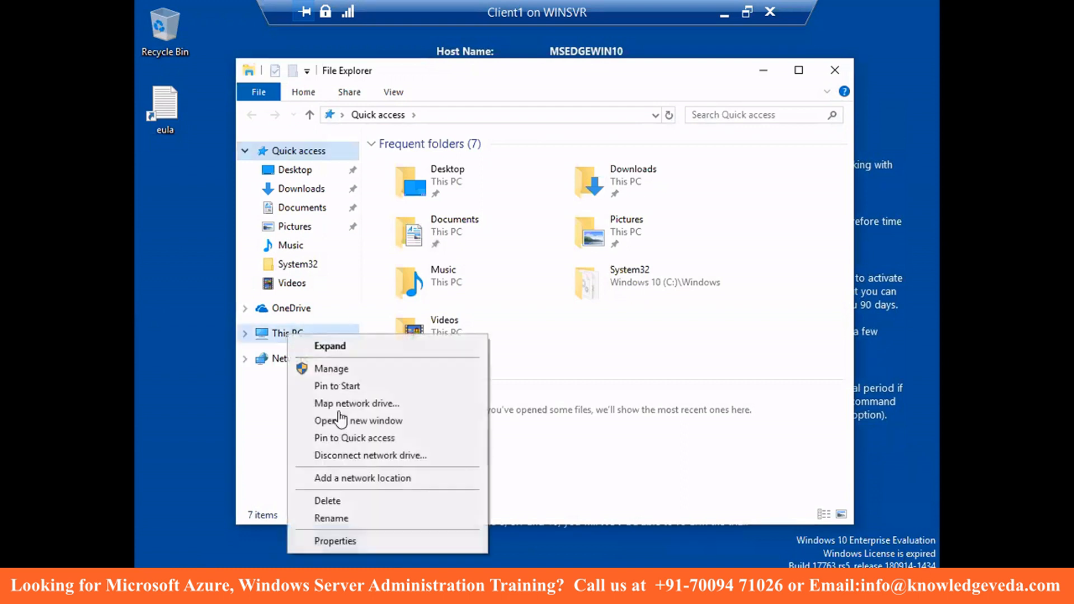
click(330, 541)
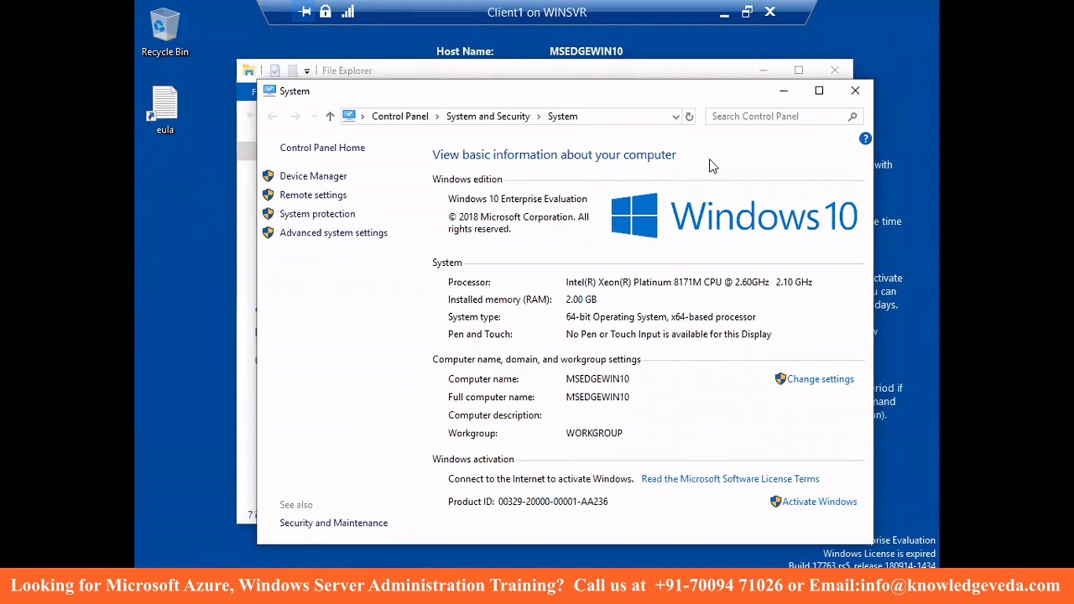
- Switch to the DC1 session and close Active Directory Users and Computers
click(724, 15)
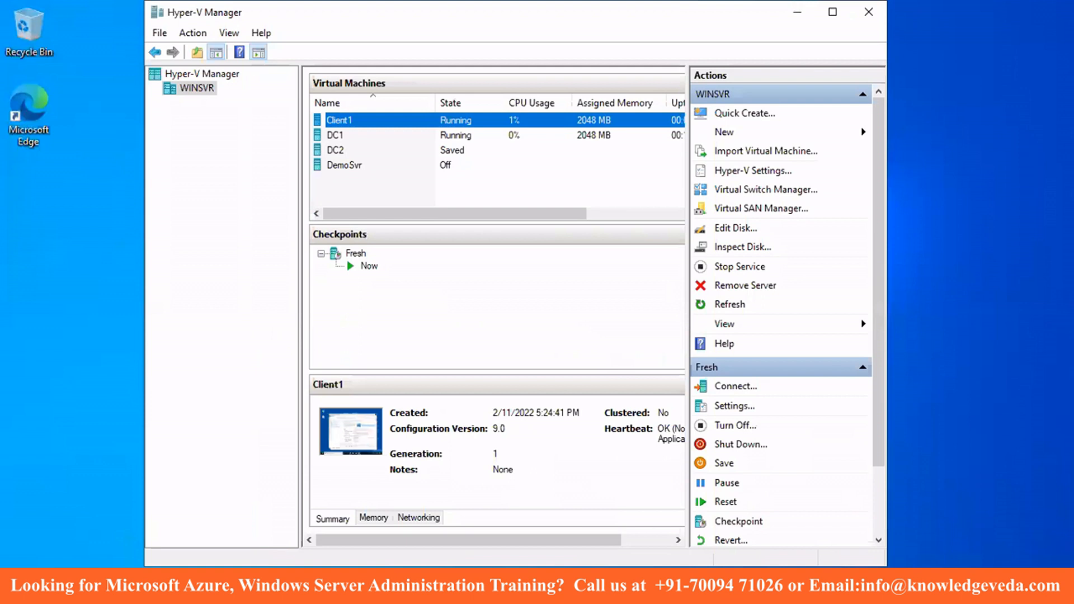
mouse_move(597, 590)
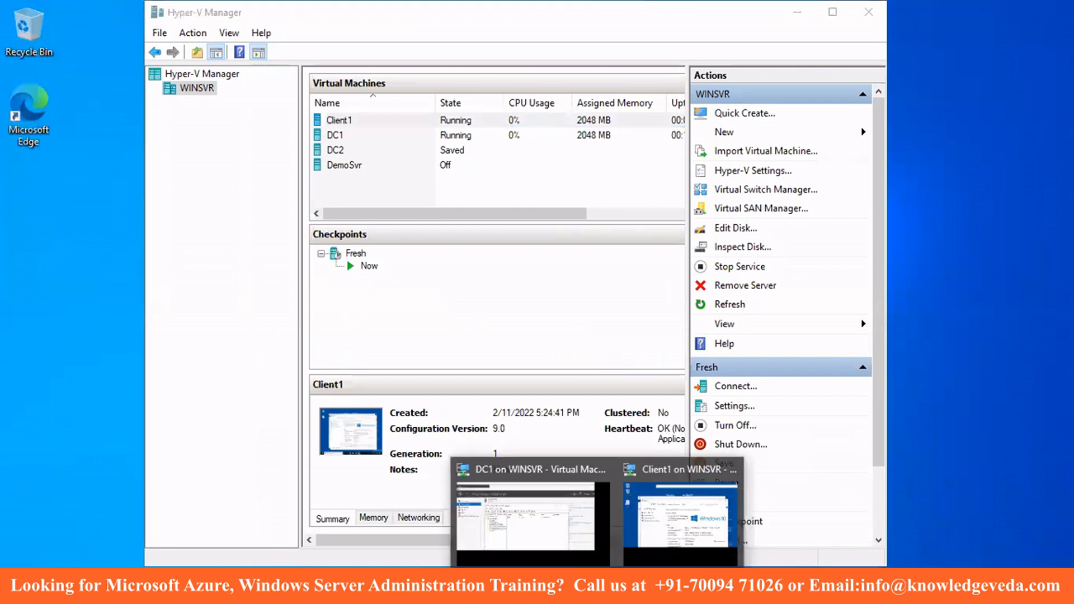
click(531, 497)
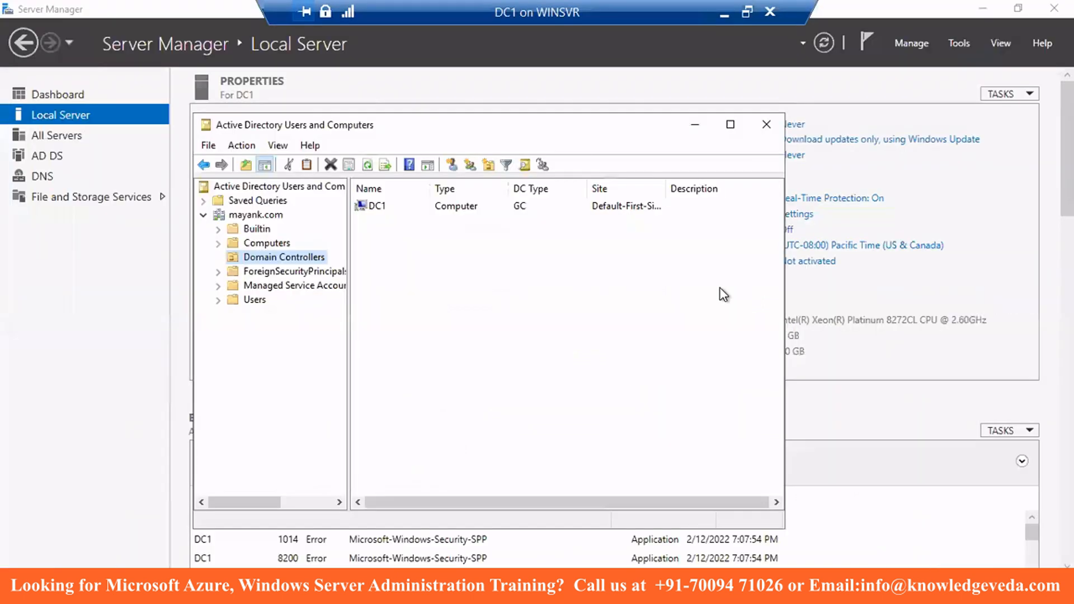
click(767, 126)
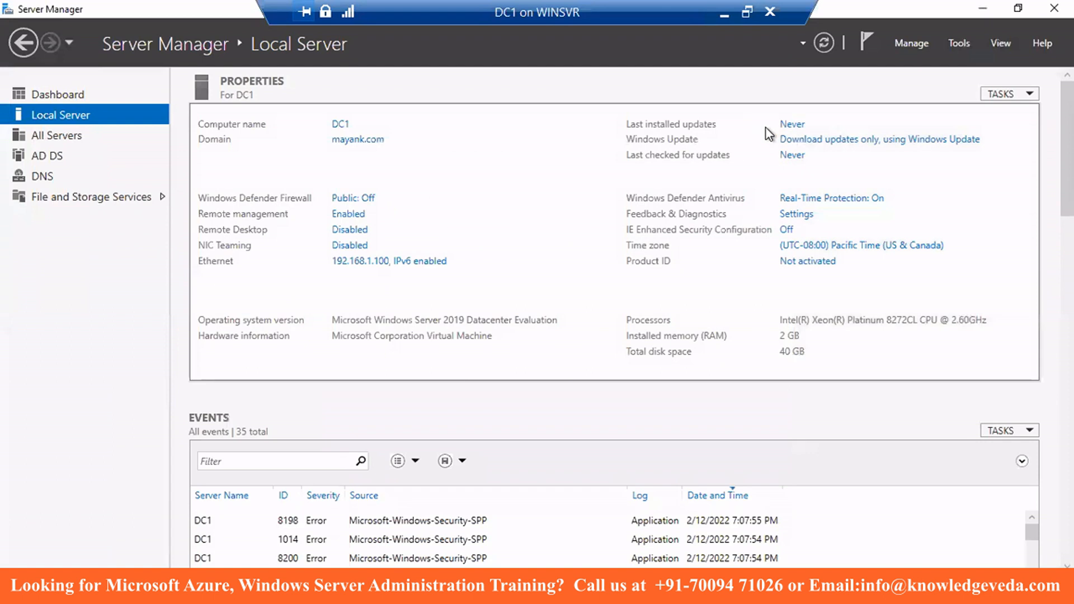
- Step the Add Roles and Features wizard through to Server Roles, then cancel it
click(909, 43)
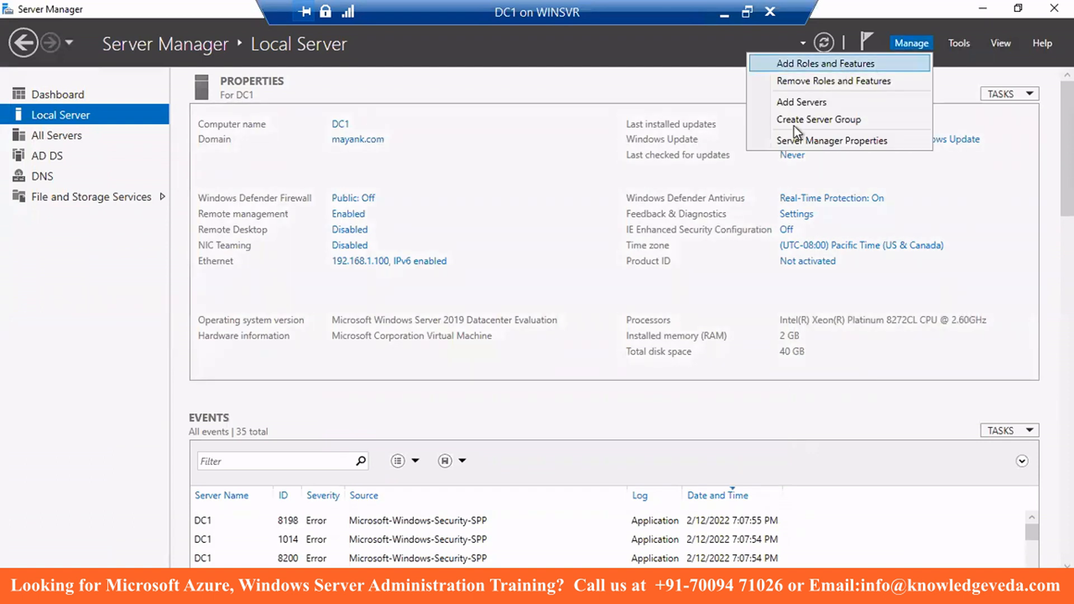
click(831, 64)
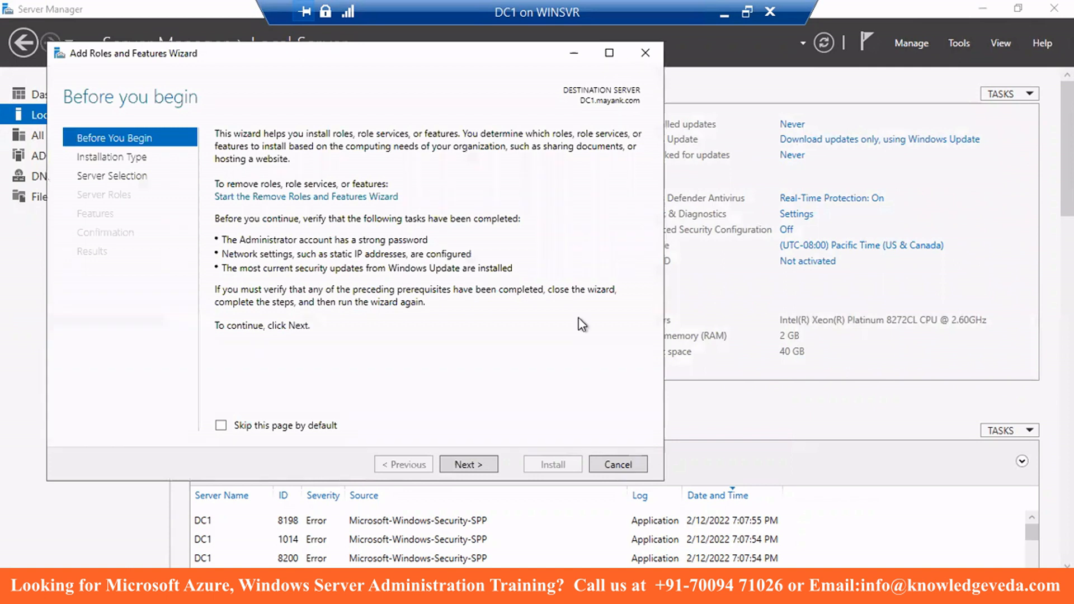
click(477, 461)
click(465, 465)
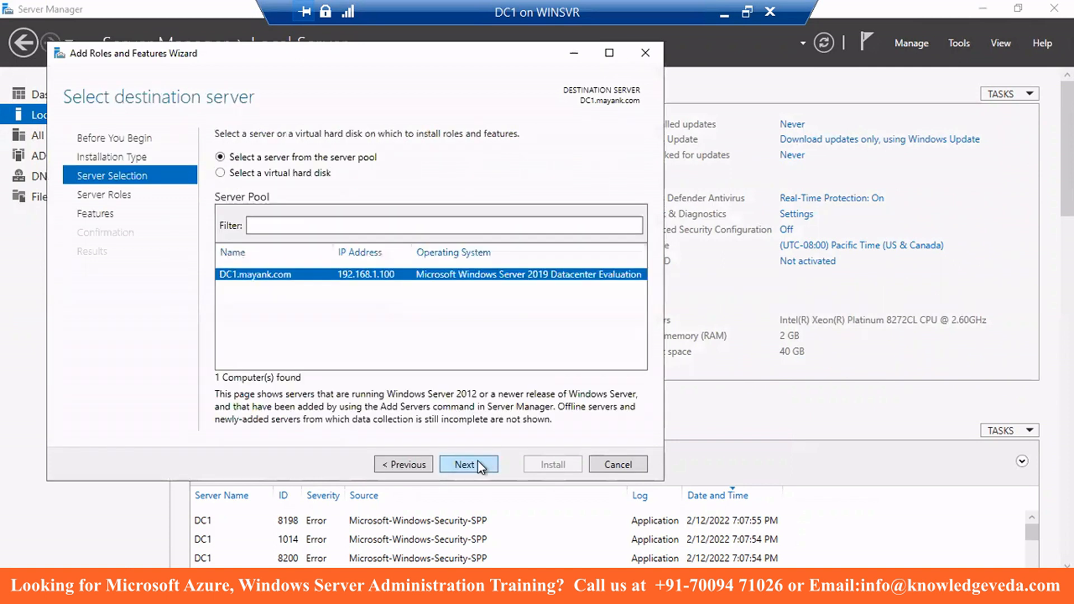
click(478, 461)
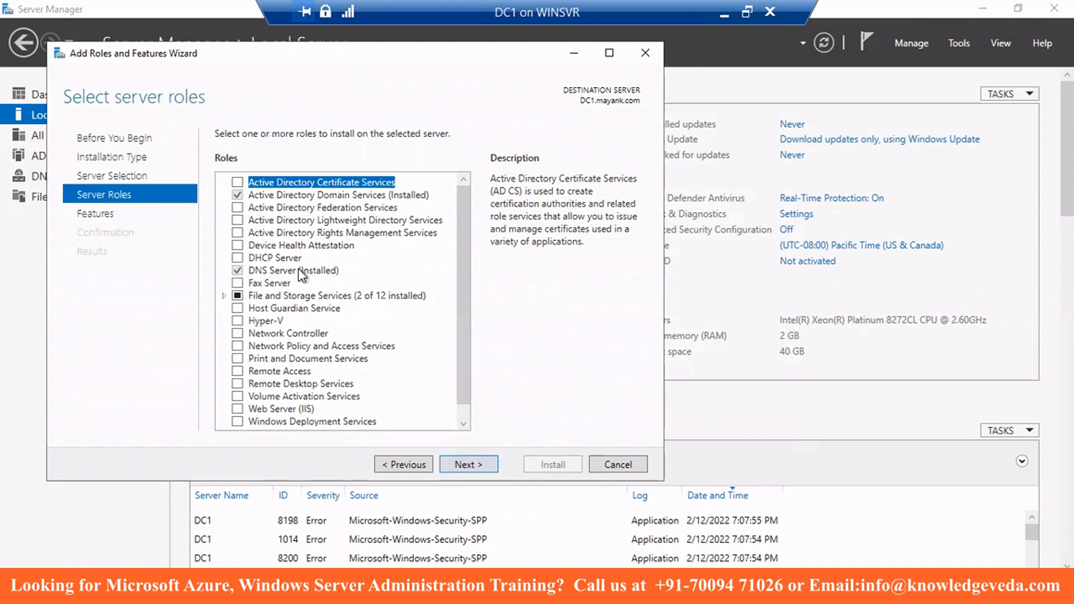
click(605, 467)
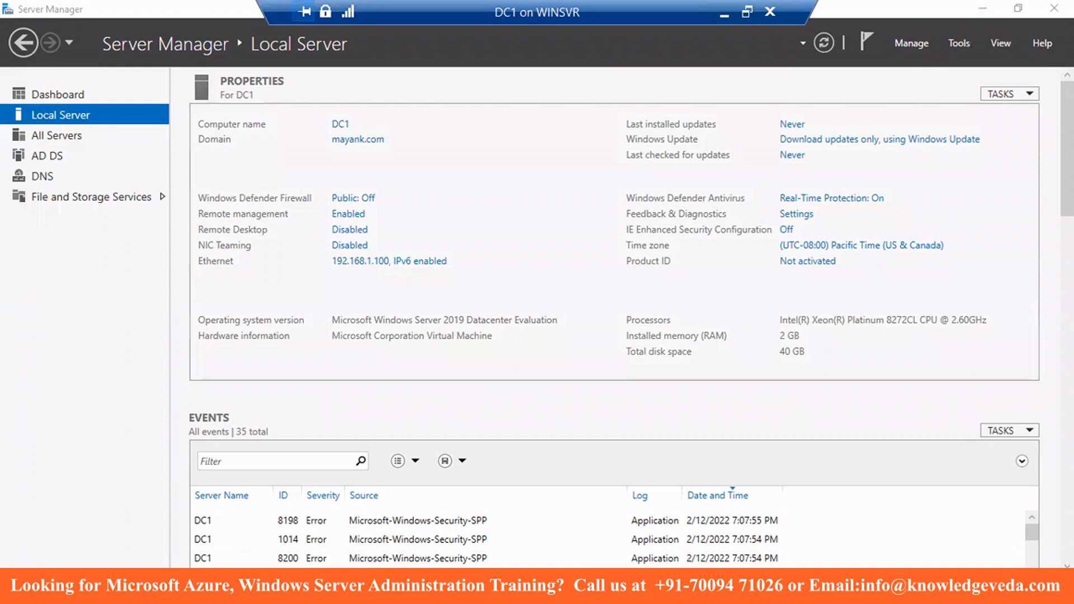
- Set DC1's Ethernet preferred DNS server to 192.168.1.100 through ncpa.cpl
key(super+x)
click(52, 514)
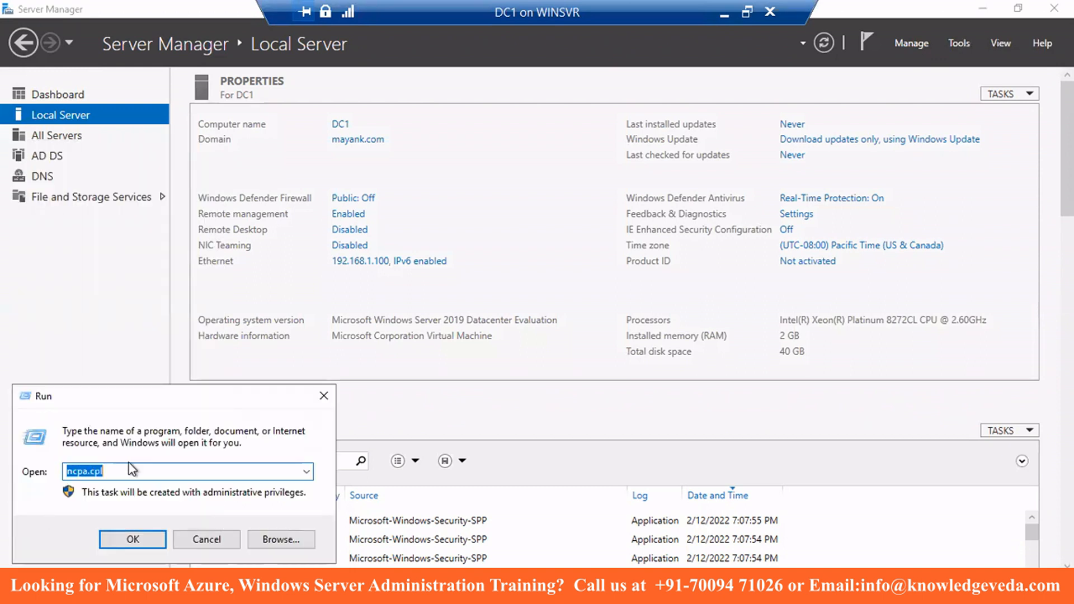
click(167, 537)
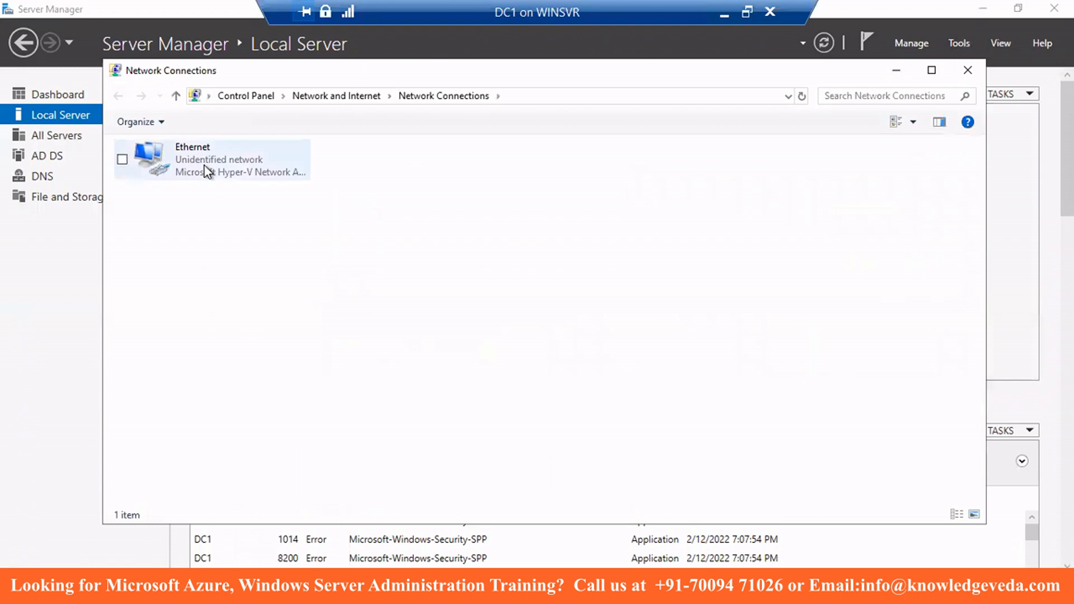
double_click(204, 166)
click(433, 423)
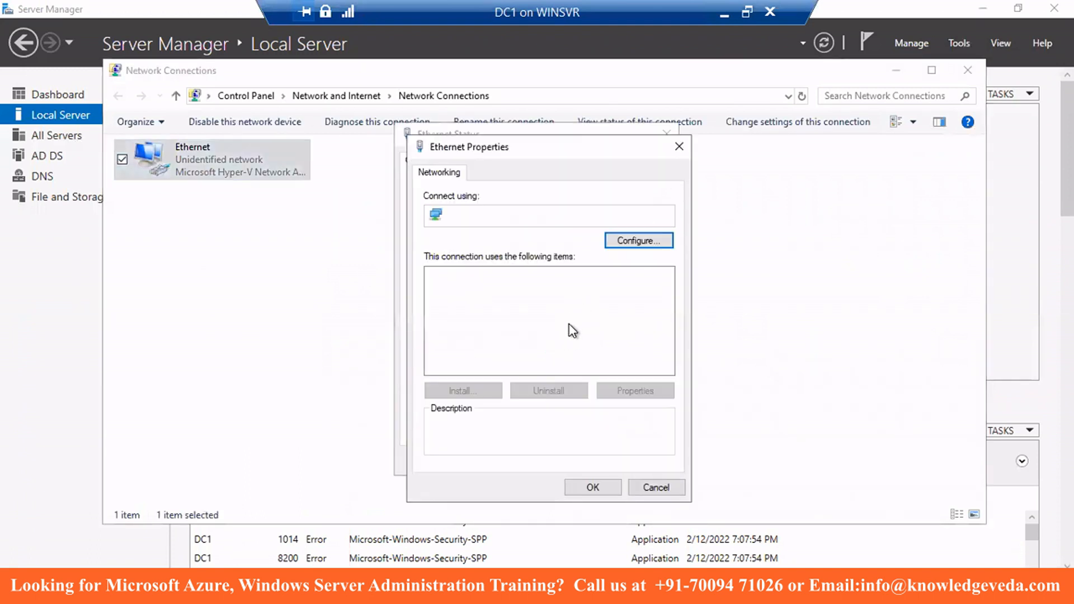
click(576, 314)
click(635, 390)
double_click(612, 445)
text(192 . 168 . )
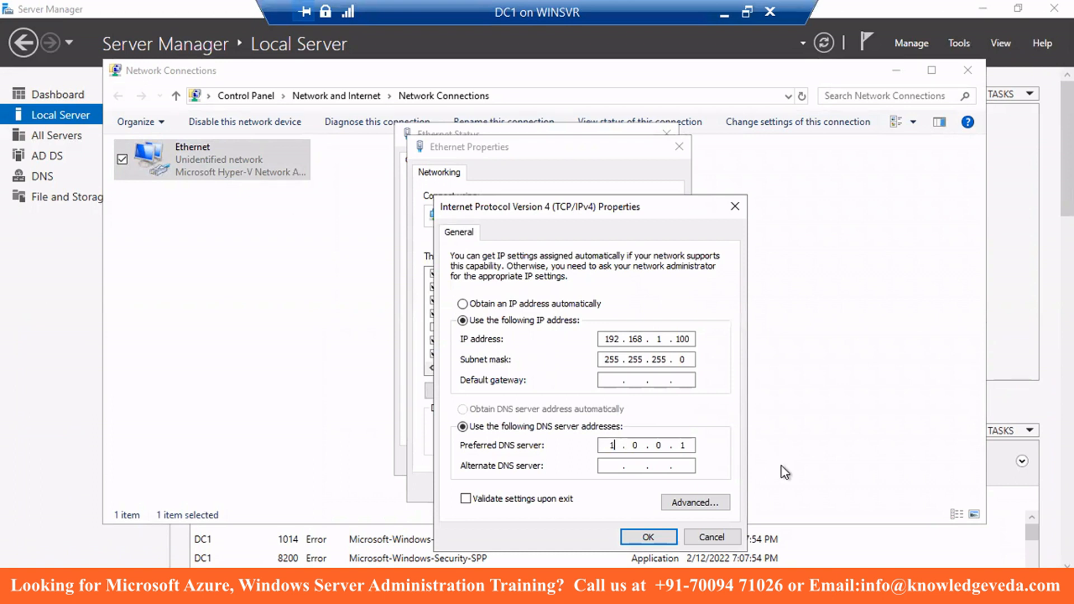
text(1 . 100)
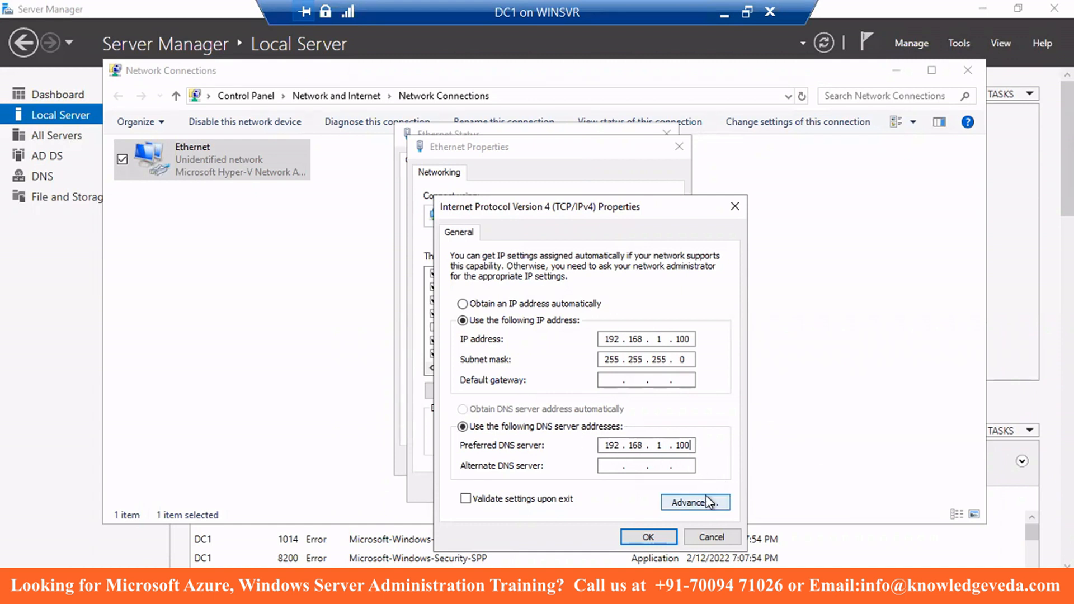
click(650, 536)
click(597, 488)
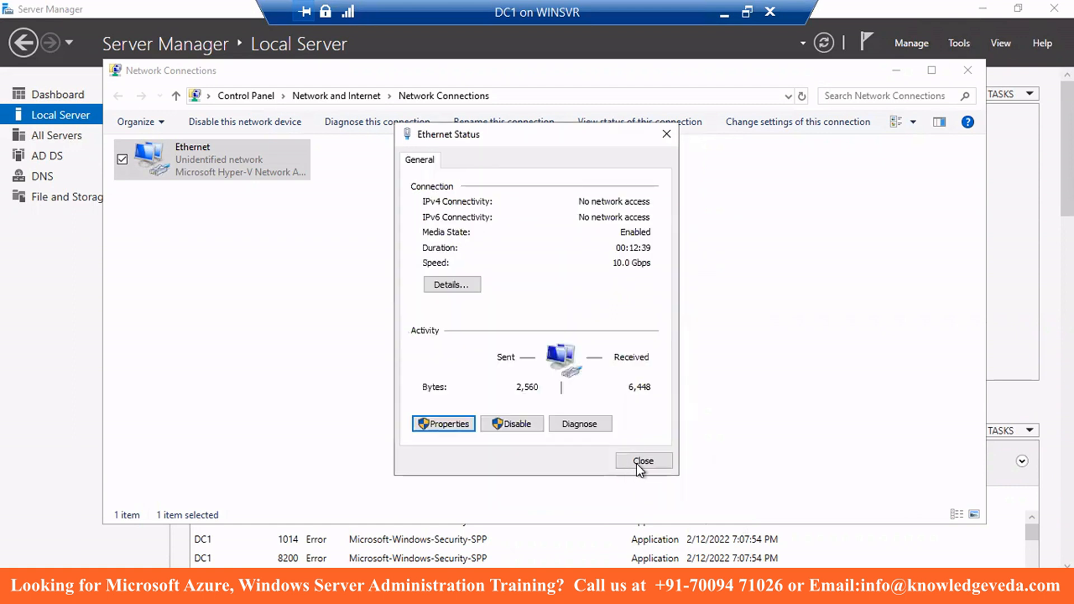
click(641, 462)
- Switch back to Client1's System page
click(725, 13)
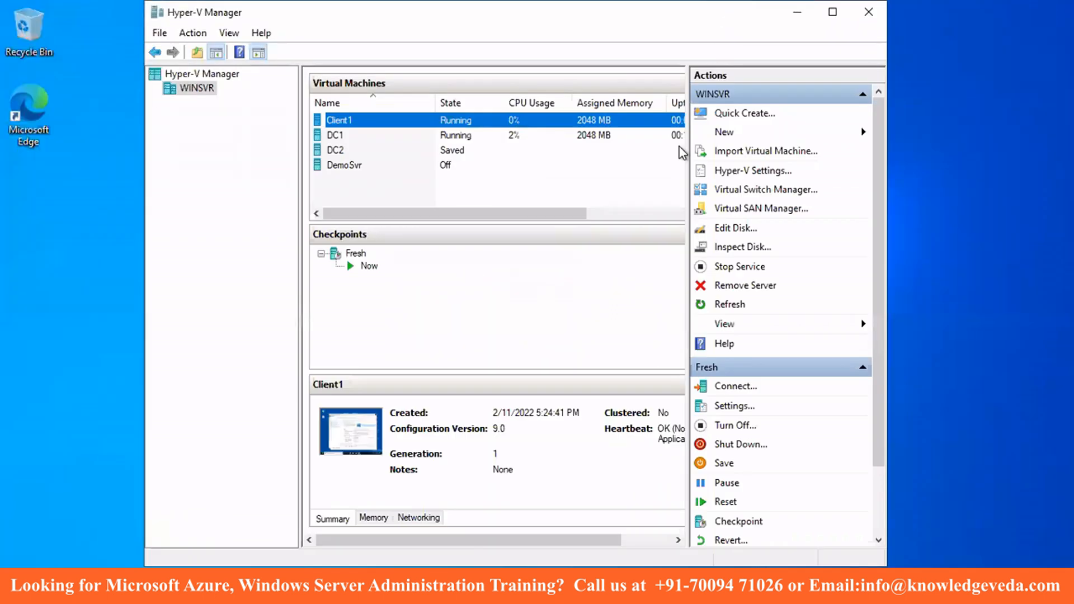
click(597, 592)
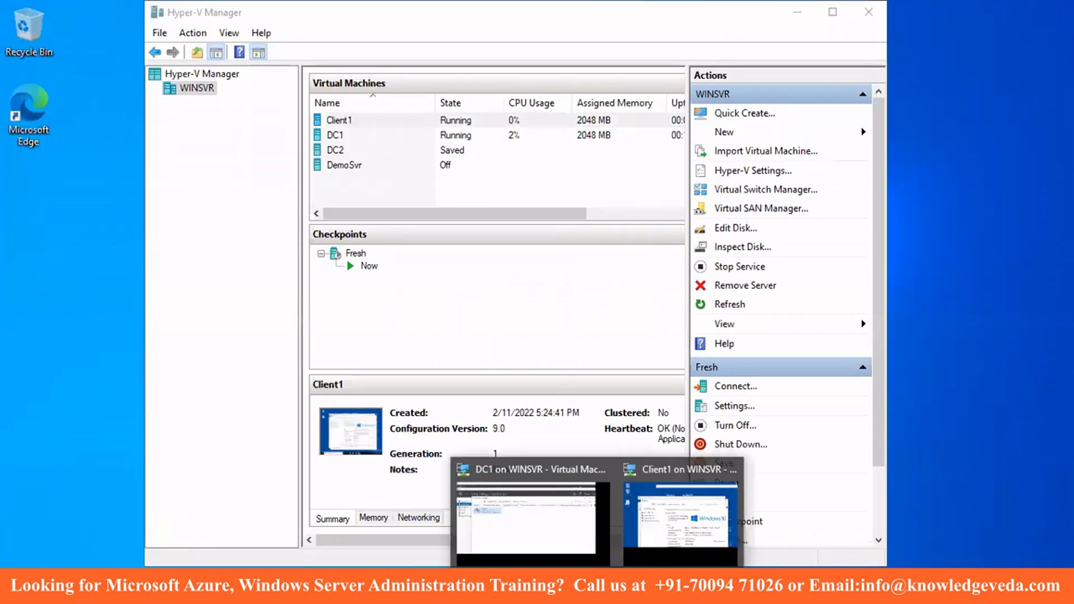
click(681, 518)
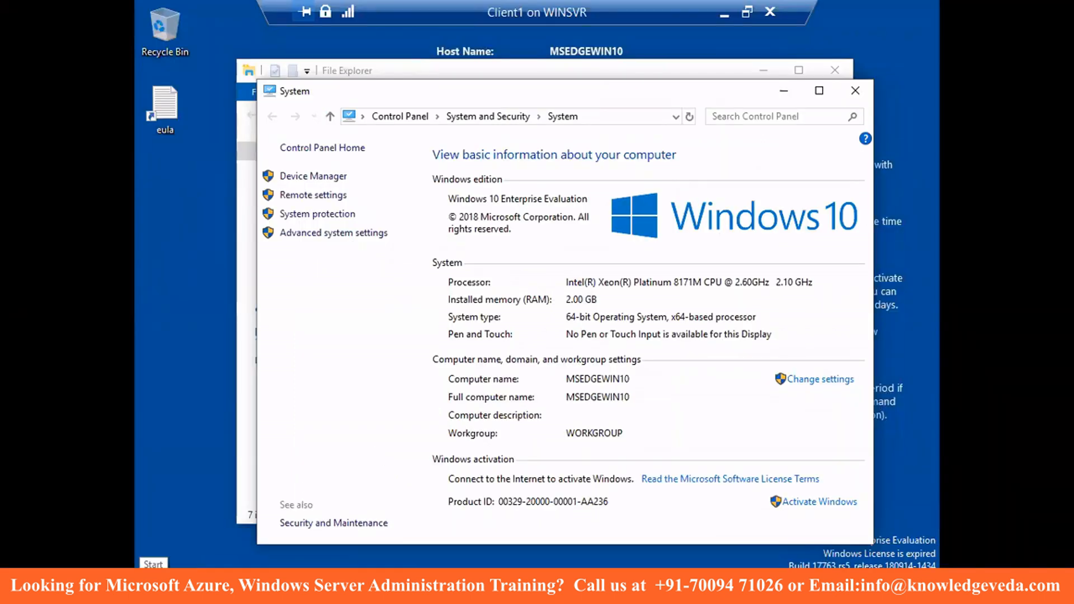
right_click(144, 566)
click(190, 508)
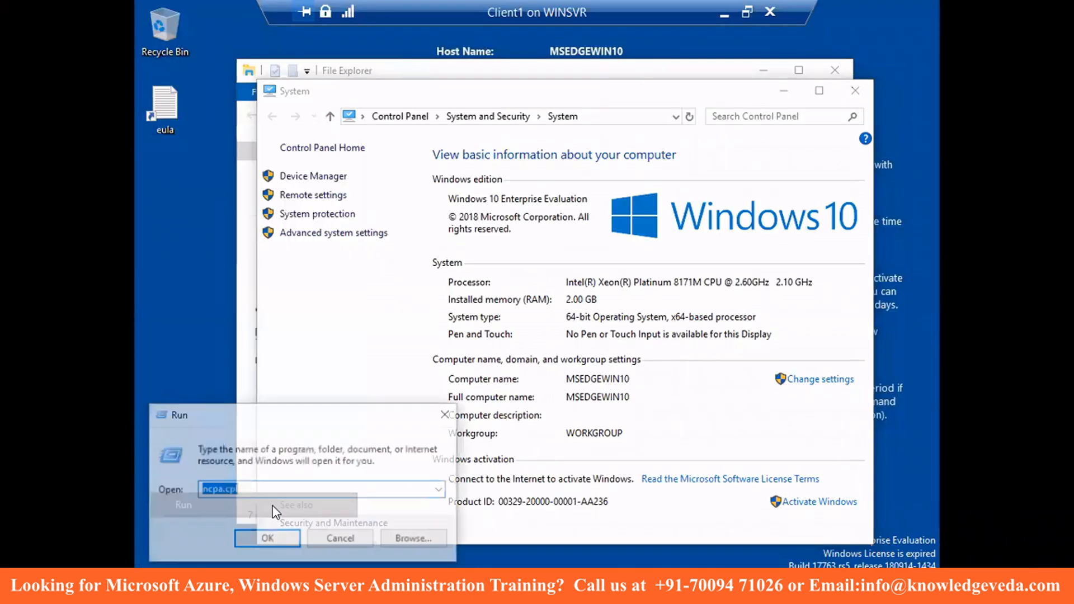
click(268, 540)
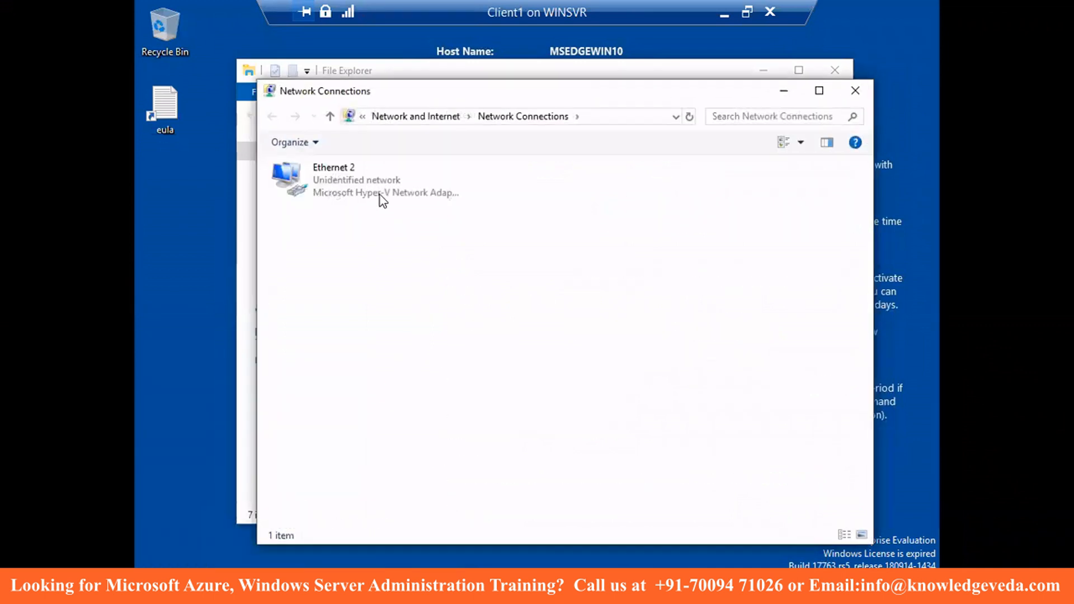
double_click(366, 186)
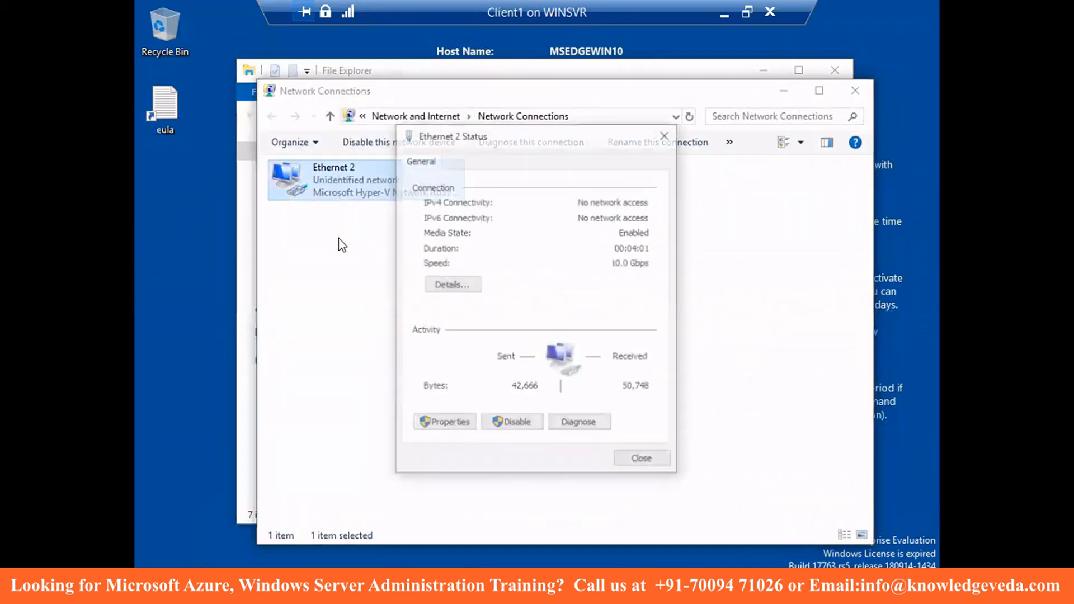
click(448, 424)
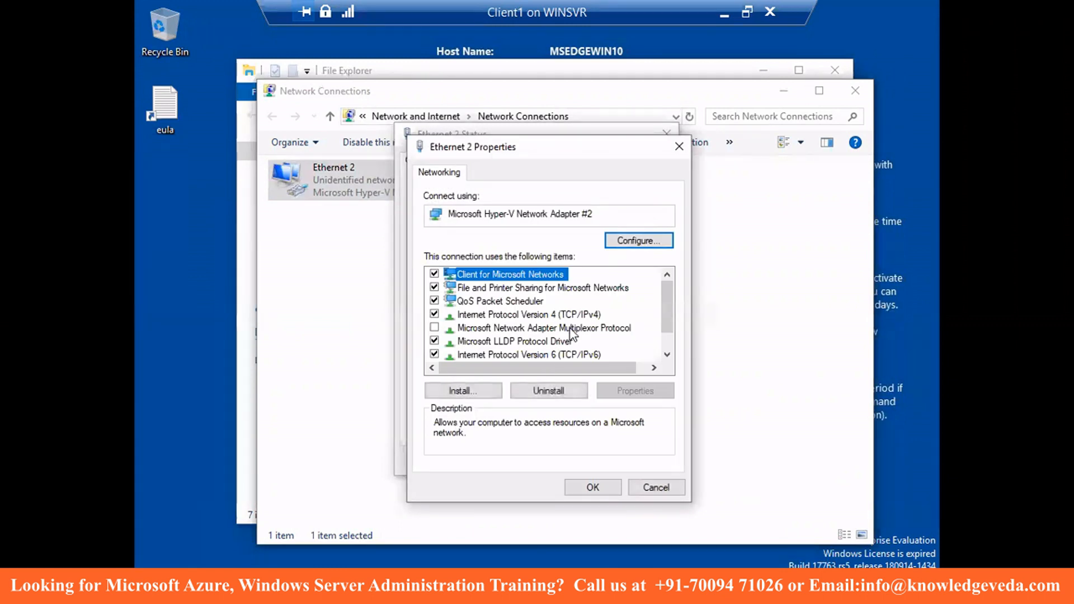
double_click(579, 315)
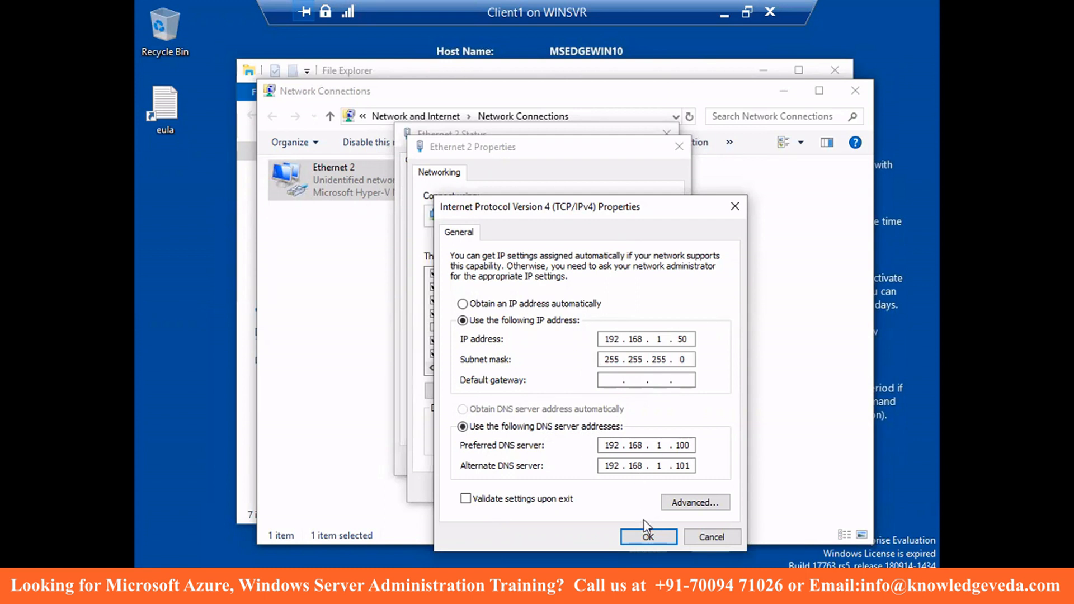
click(644, 536)
click(593, 491)
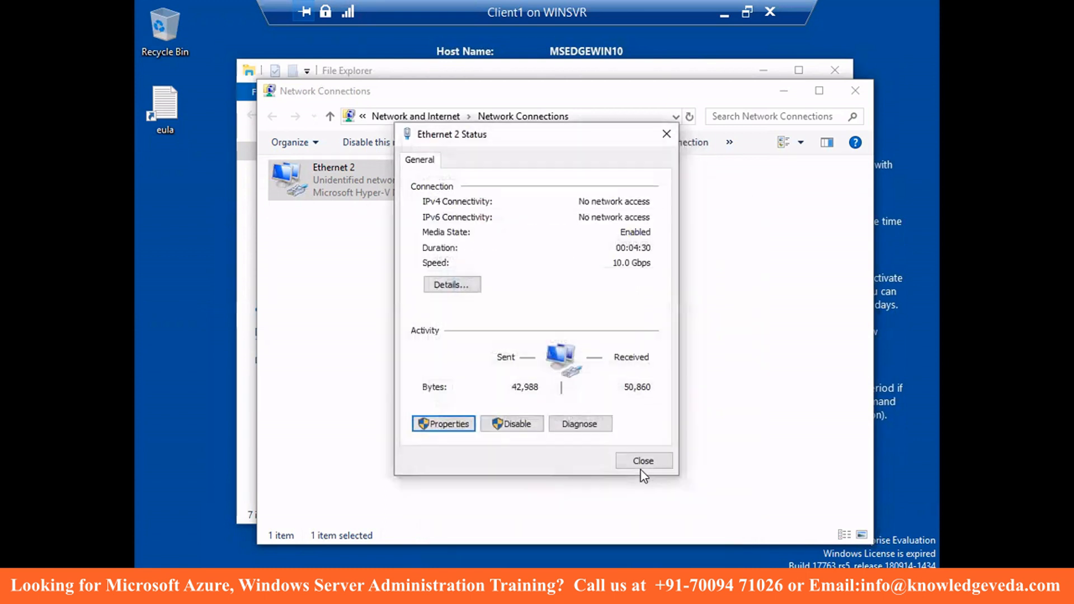
click(643, 463)
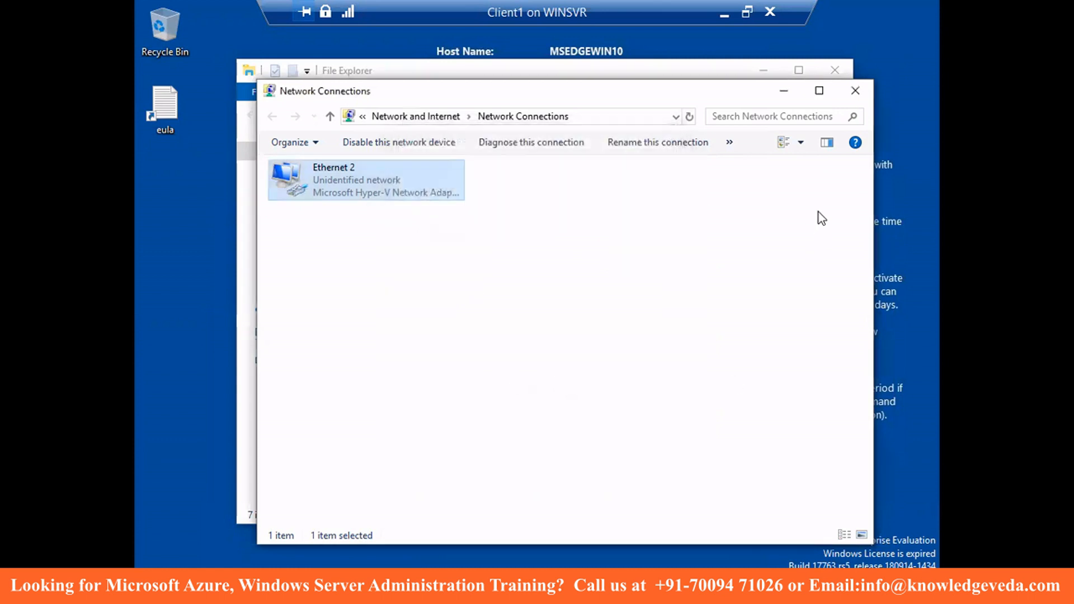
click(855, 91)
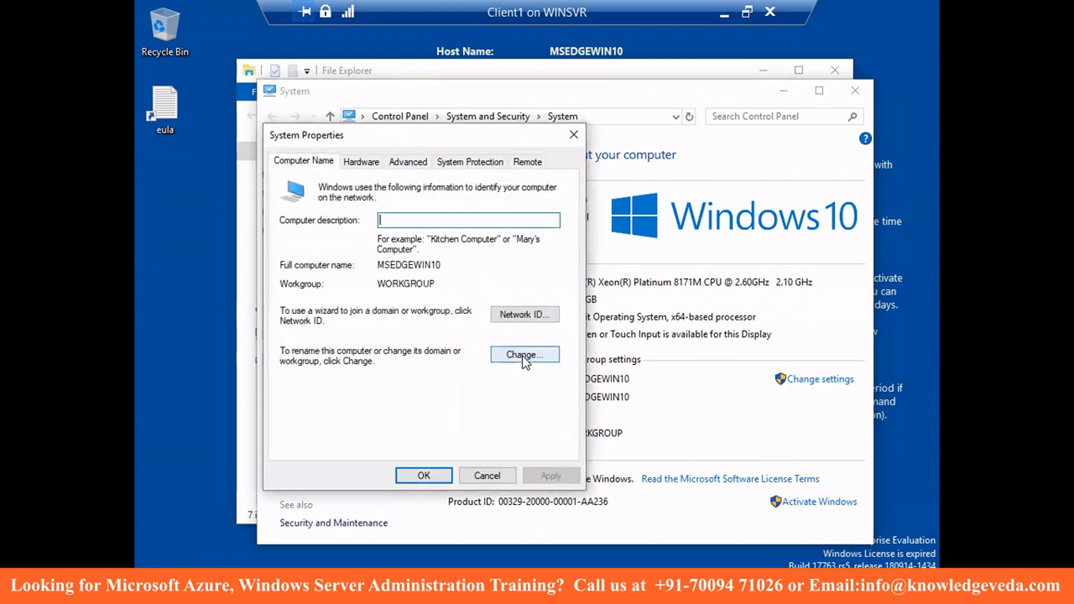
- Join this computer to the mayank.com domain using the domain Administrator credentials
click(524, 358)
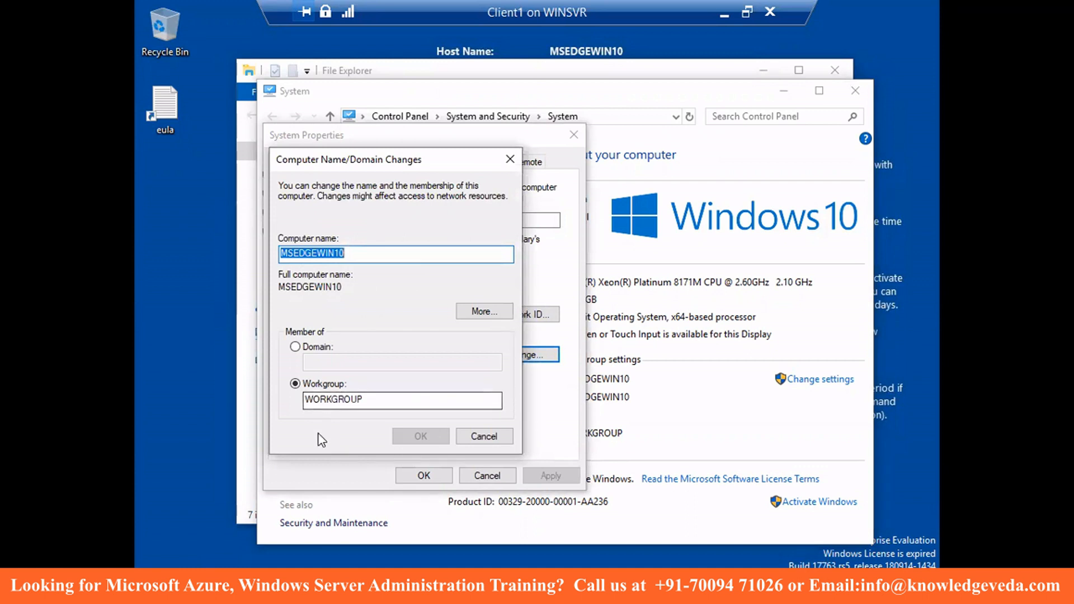
click(311, 351)
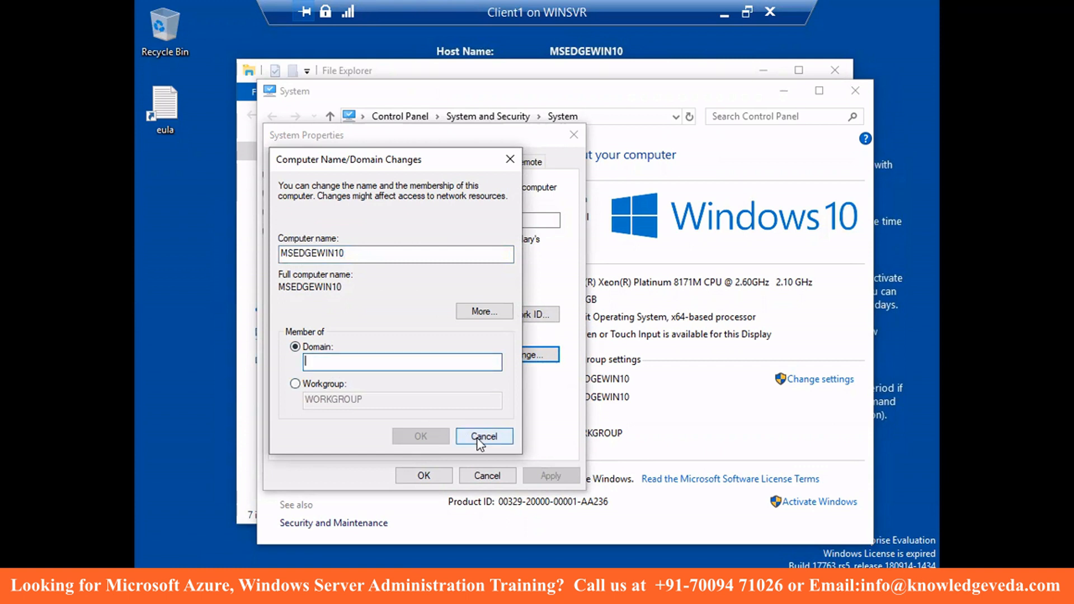
text(mayank.com)
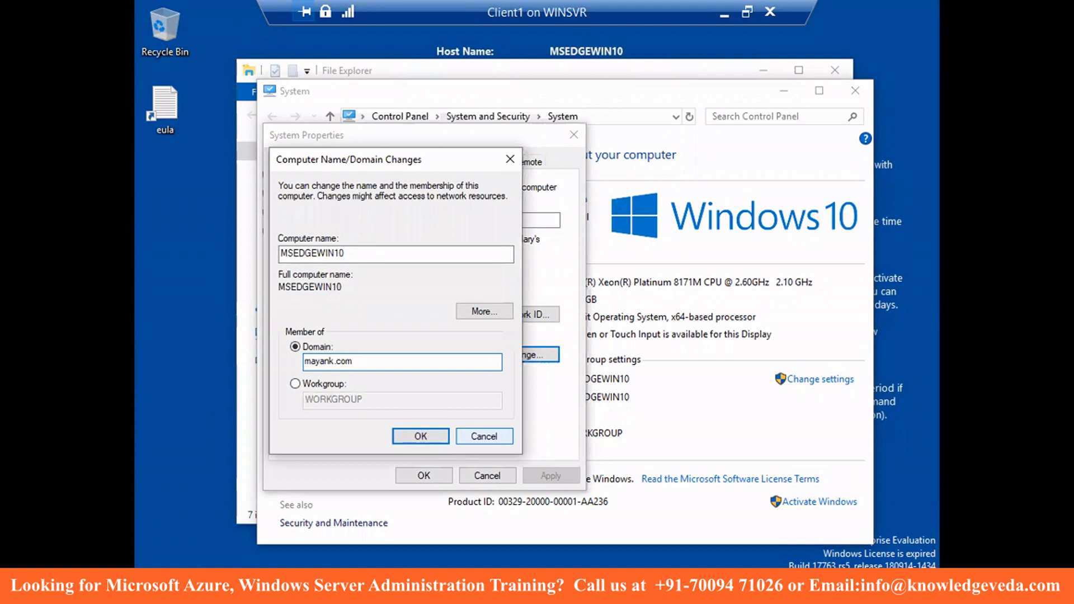
click(407, 437)
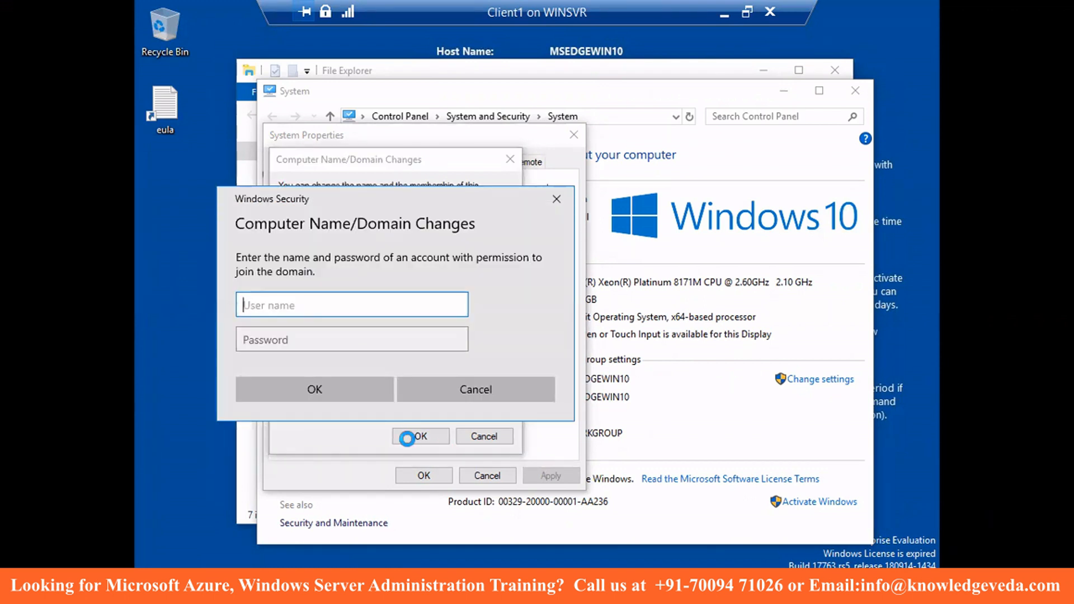
text(Administrator)
key(Tab)
text(Password123)
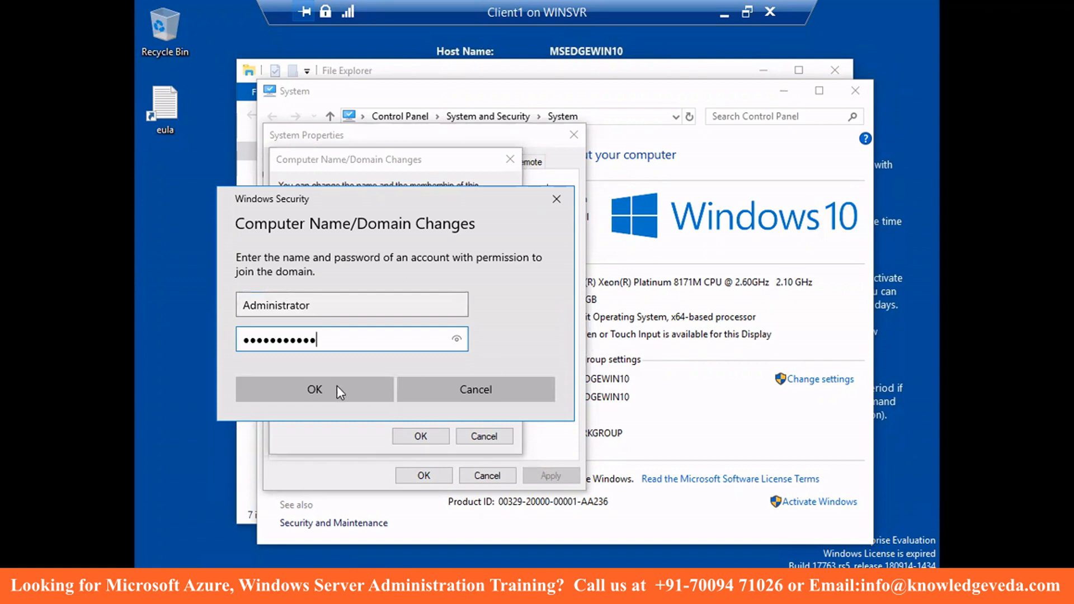
click(306, 393)
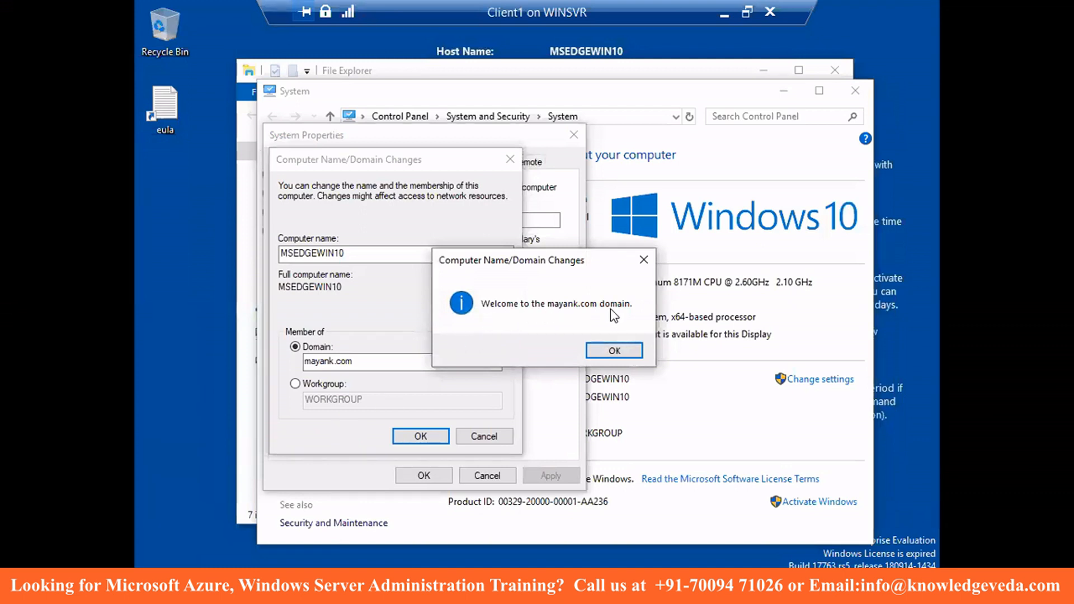
- Acknowledge the mayank.com welcome and restart notices, then restart Client1 now
click(614, 352)
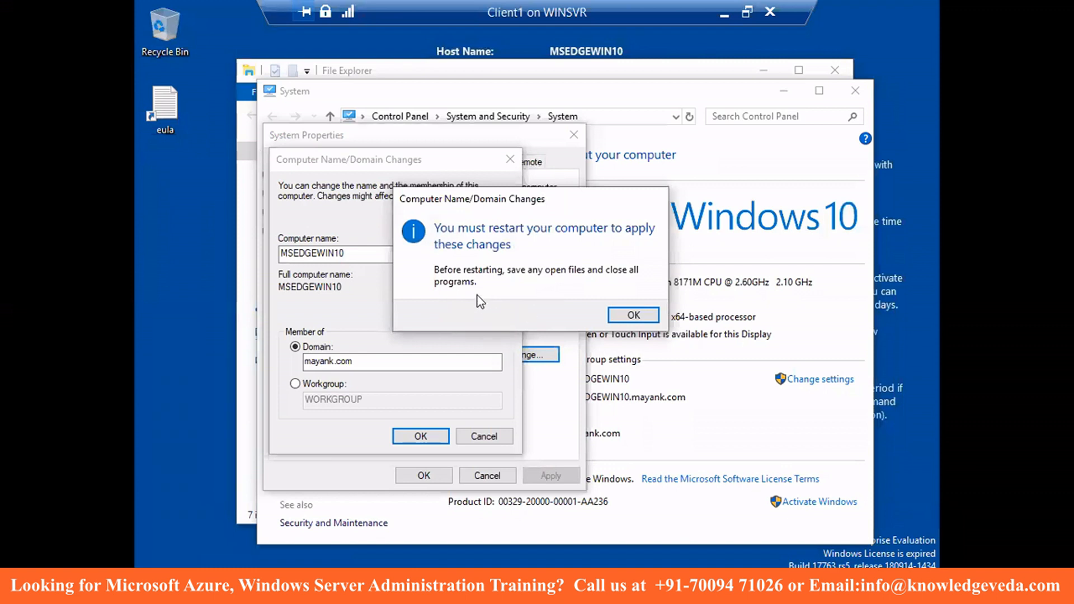
click(637, 314)
click(424, 476)
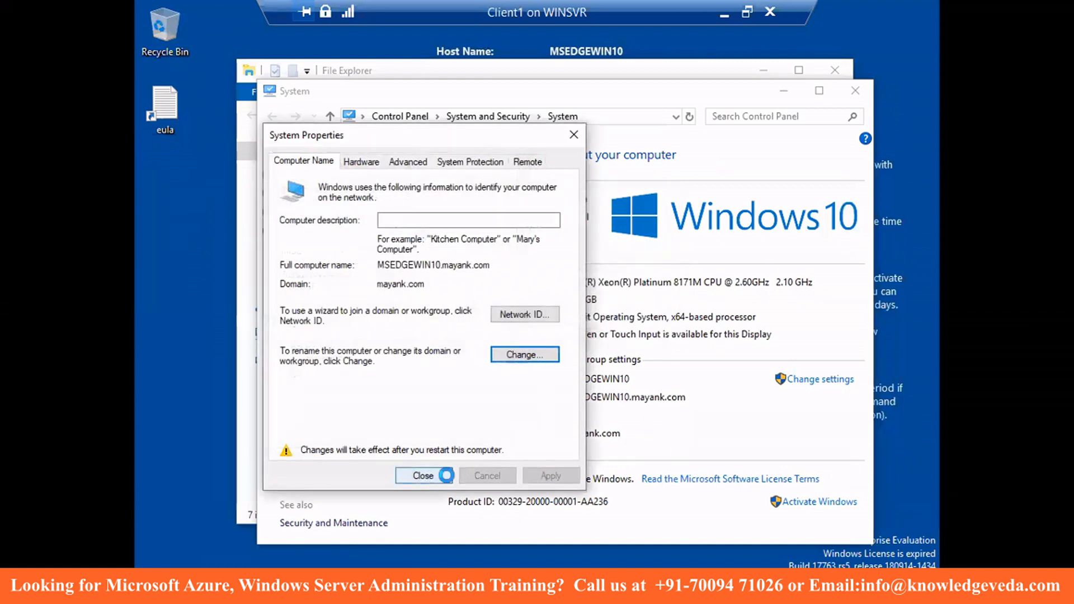
click(556, 314)
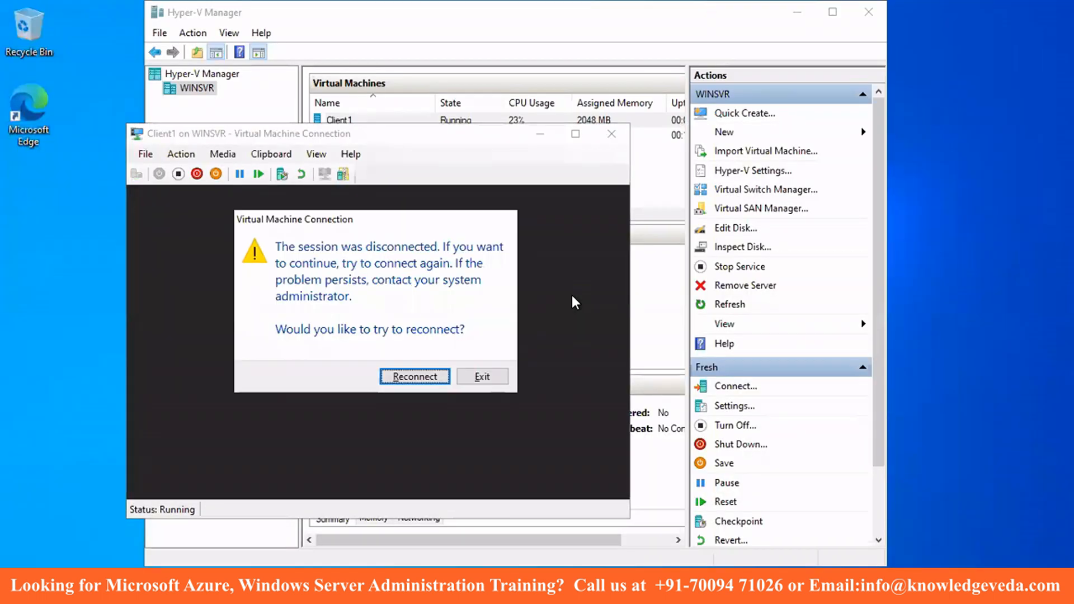
- Reconnect to the restarted Client1 VM and move its window higher on screen
click(482, 377)
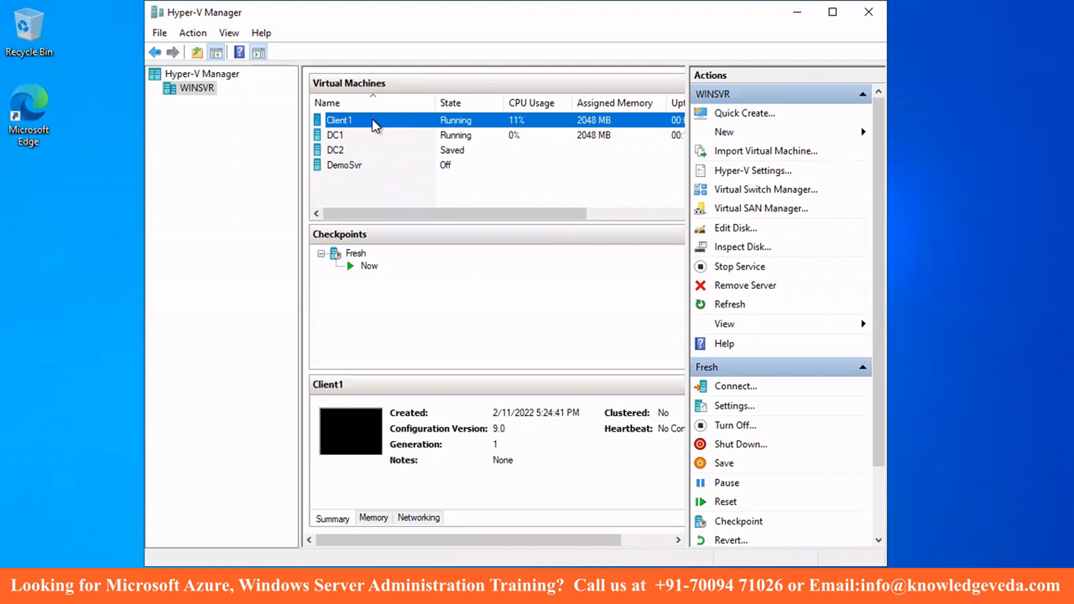
right_click(375, 125)
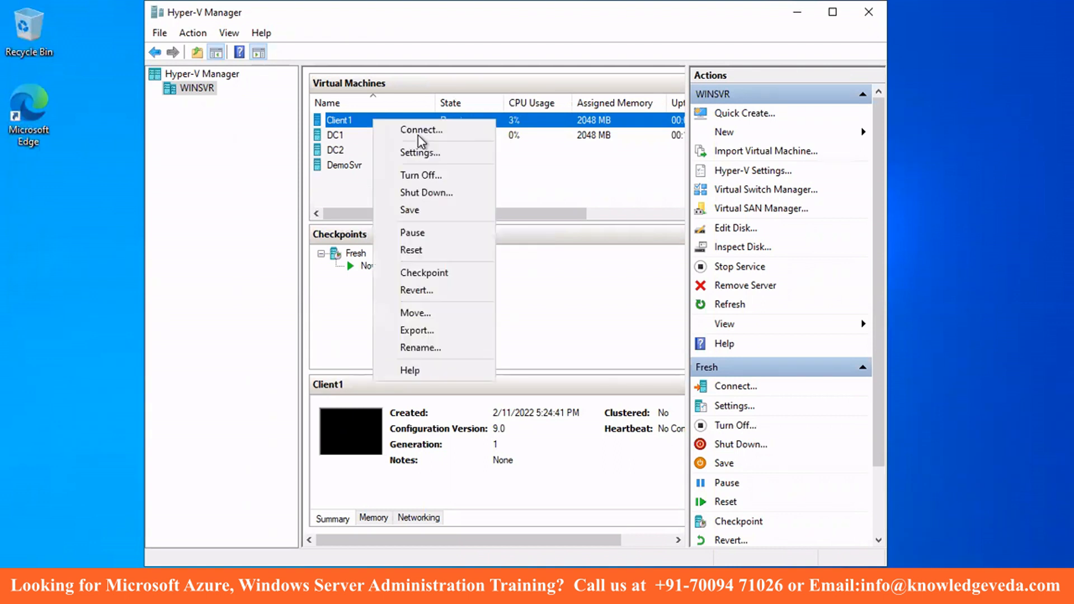
click(414, 129)
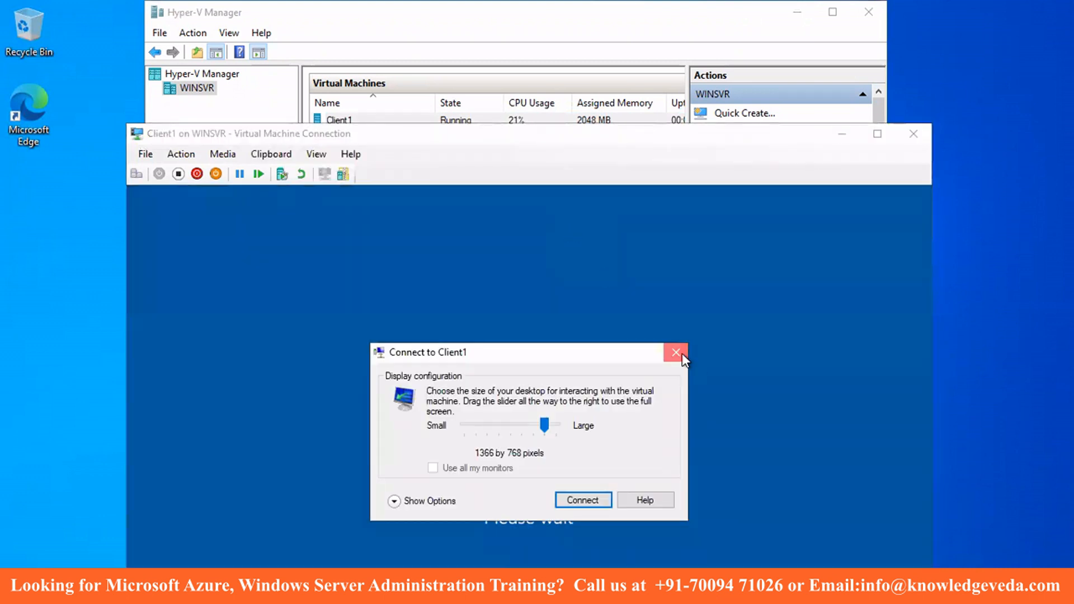
click(676, 353)
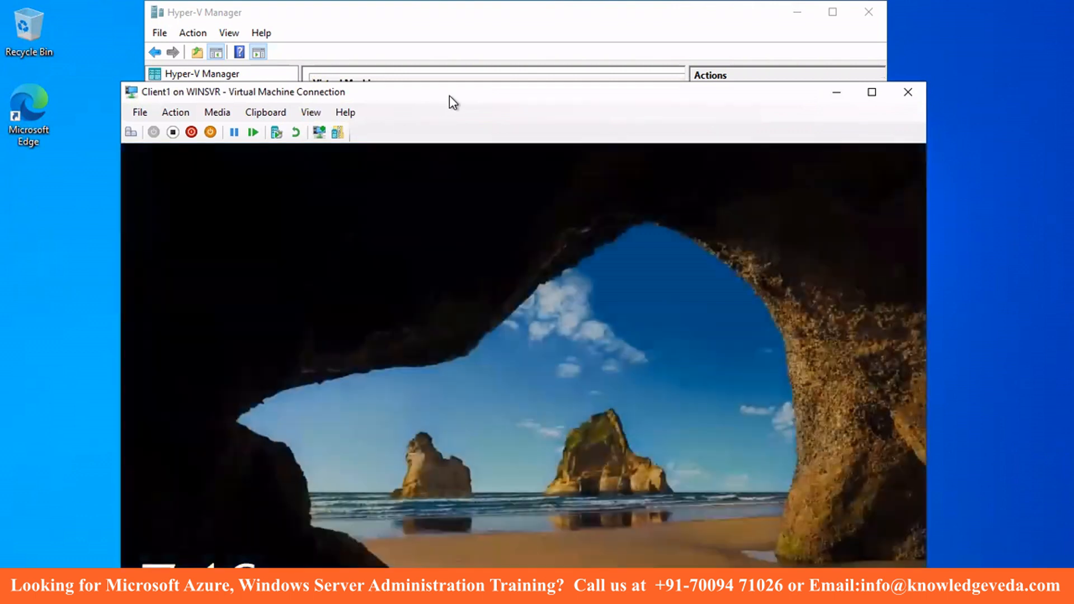
drag(449, 95, 449, 51)
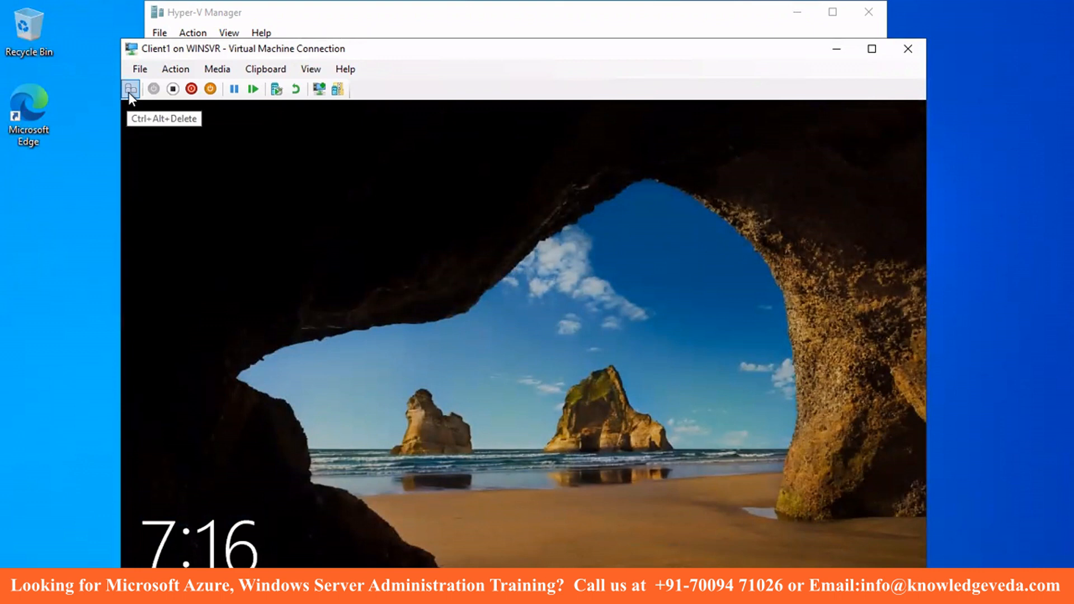
drag(468, 55, 466, 25)
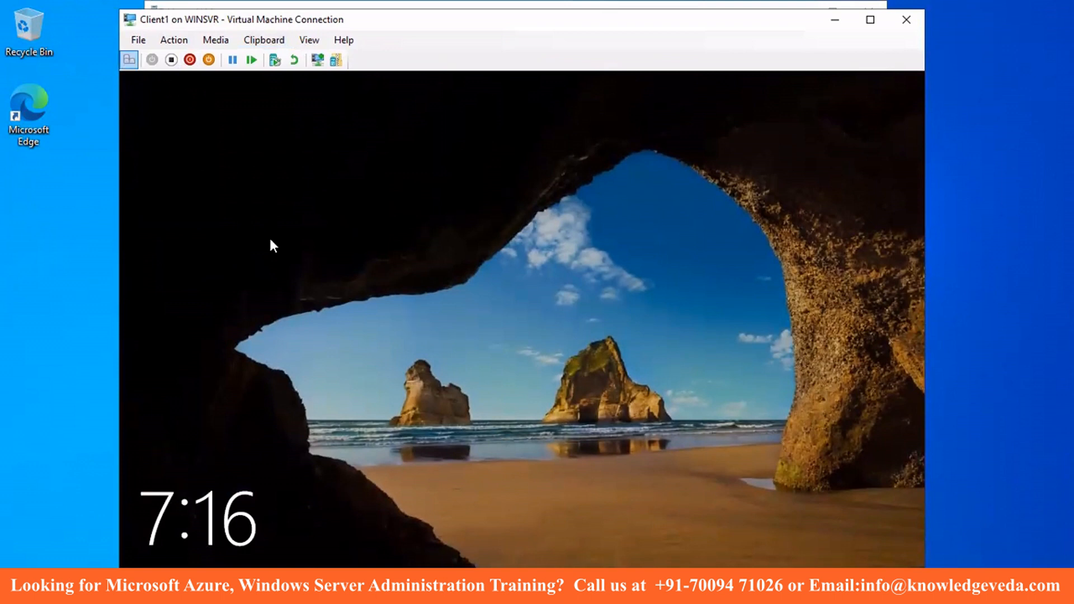
- Sign in to Client1 with the local account password and switch to full screen
click(319, 295)
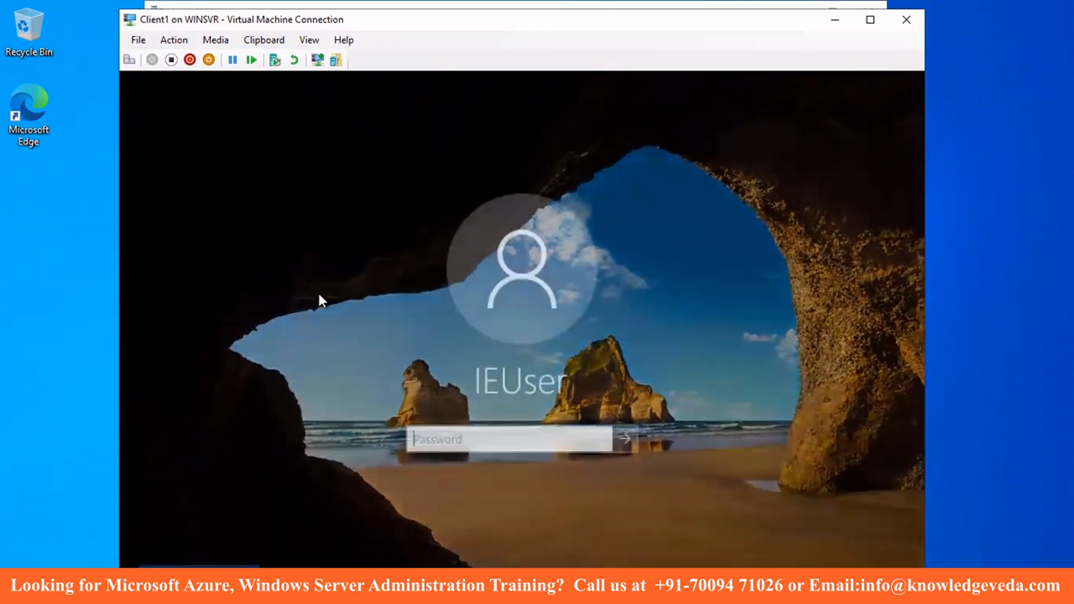
click(447, 440)
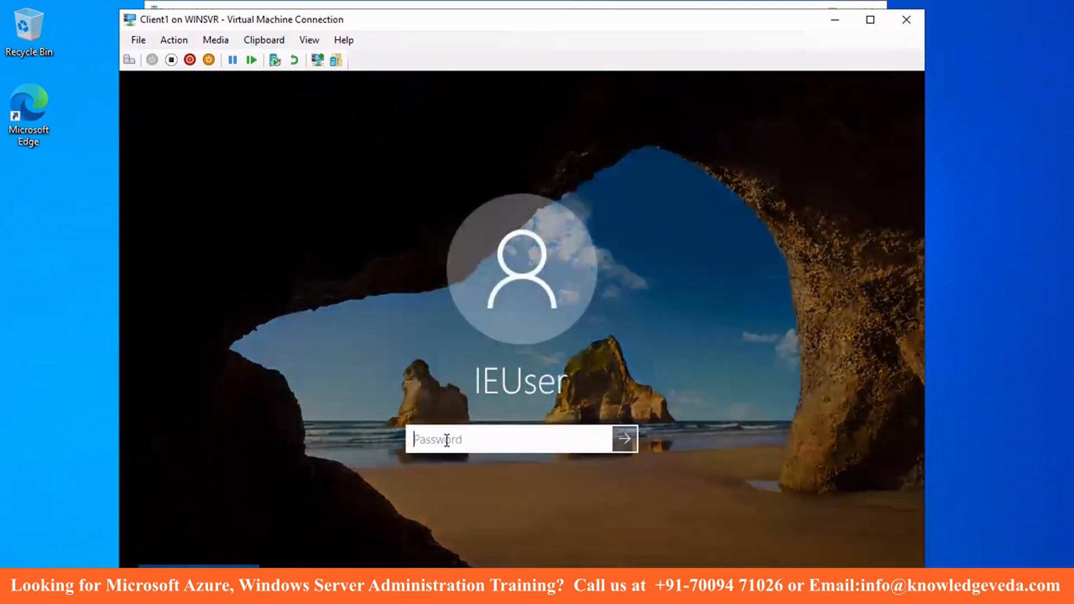
text(Passw0rd!)
key(Return)
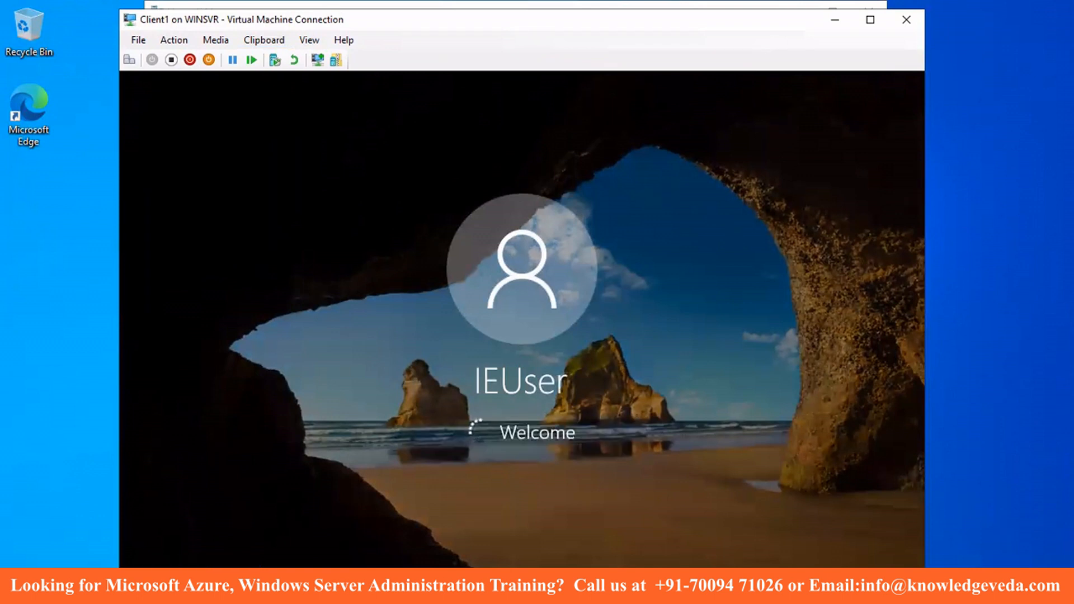
click(310, 40)
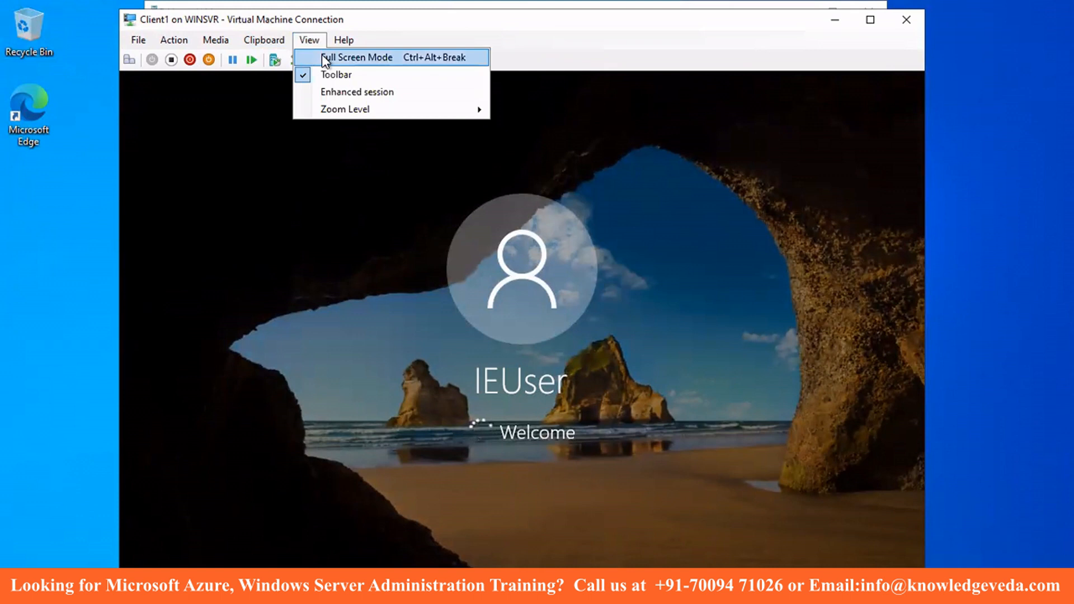
click(321, 55)
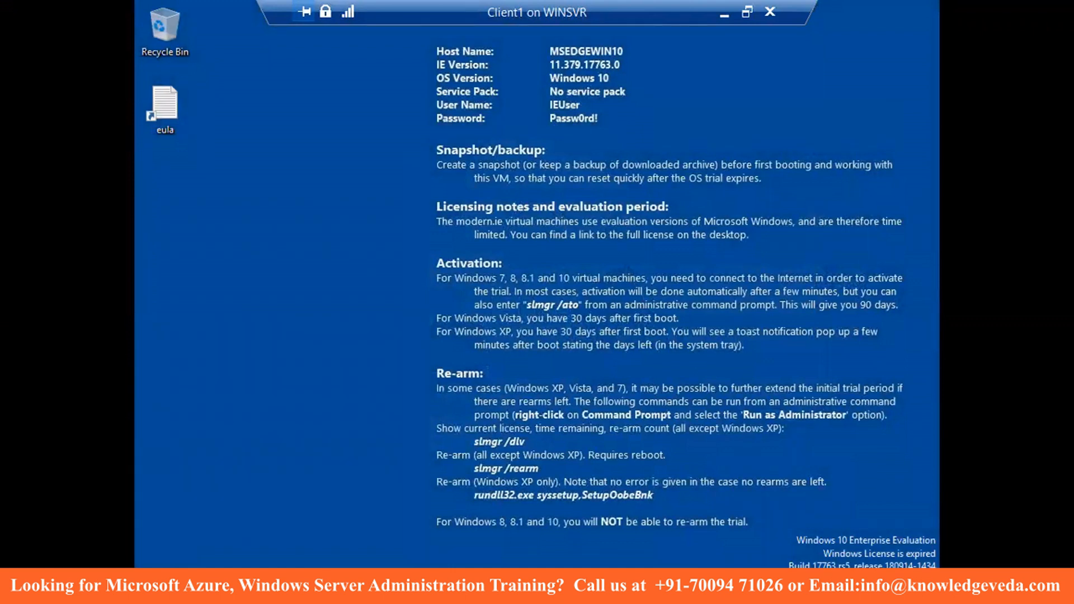
- Check This PC's properties show domain mayank.com, then minimize the Client1 session
key(super+e)
key(super+e)
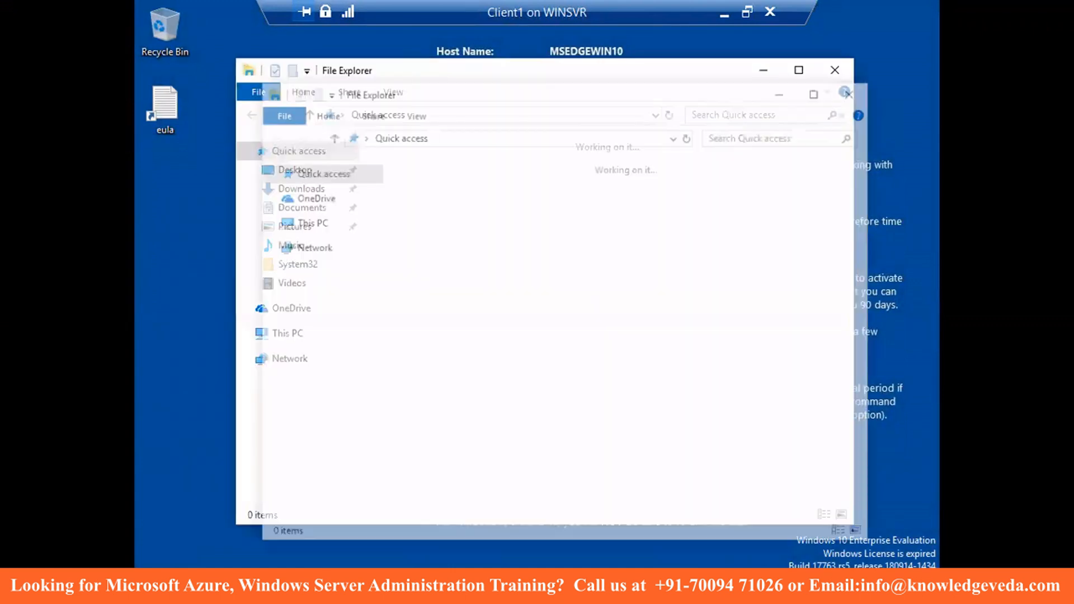
right_click(308, 354)
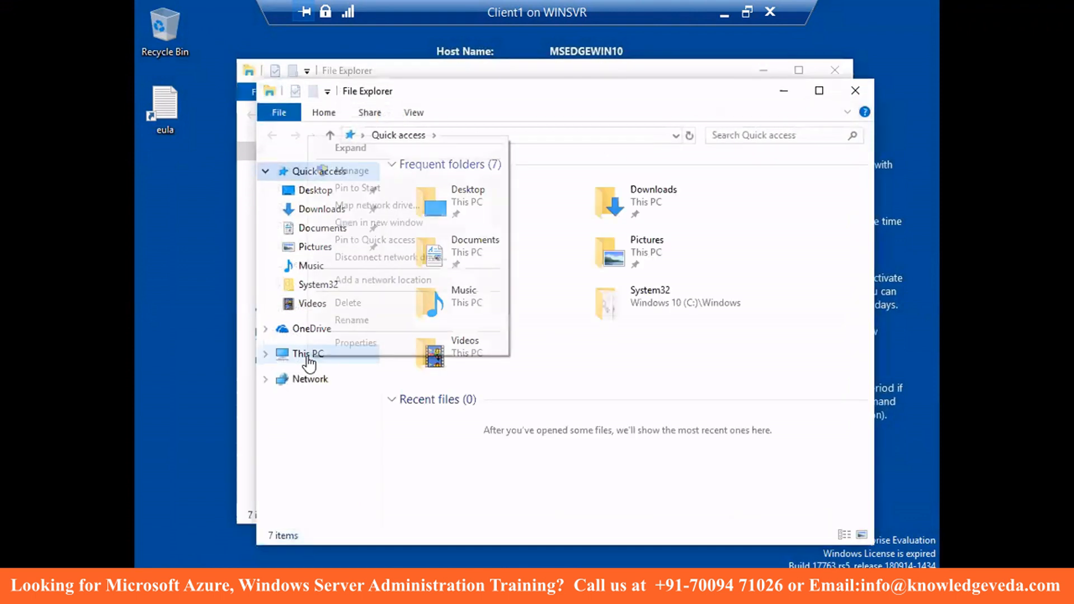
click(345, 345)
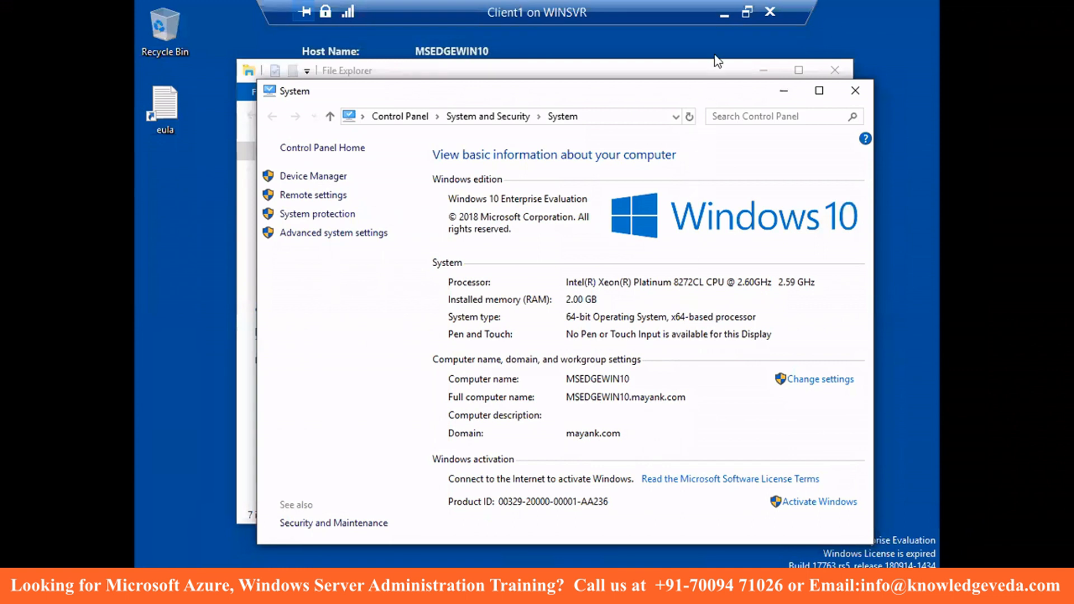
click(724, 12)
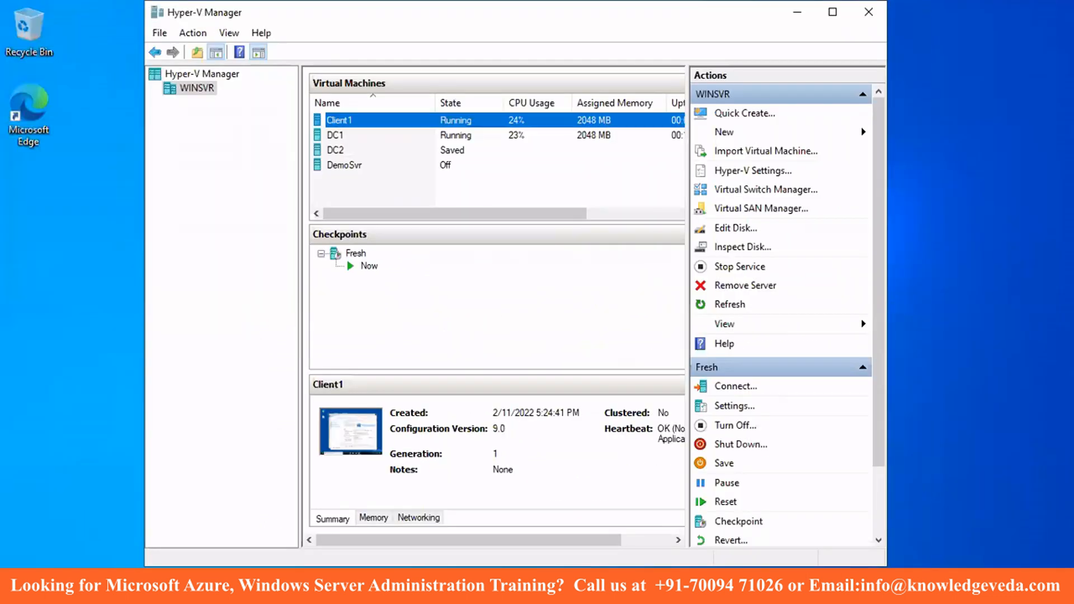
- On DC1, close Network Connections and launch Active Directory Users and Computers
mouse_move(597, 588)
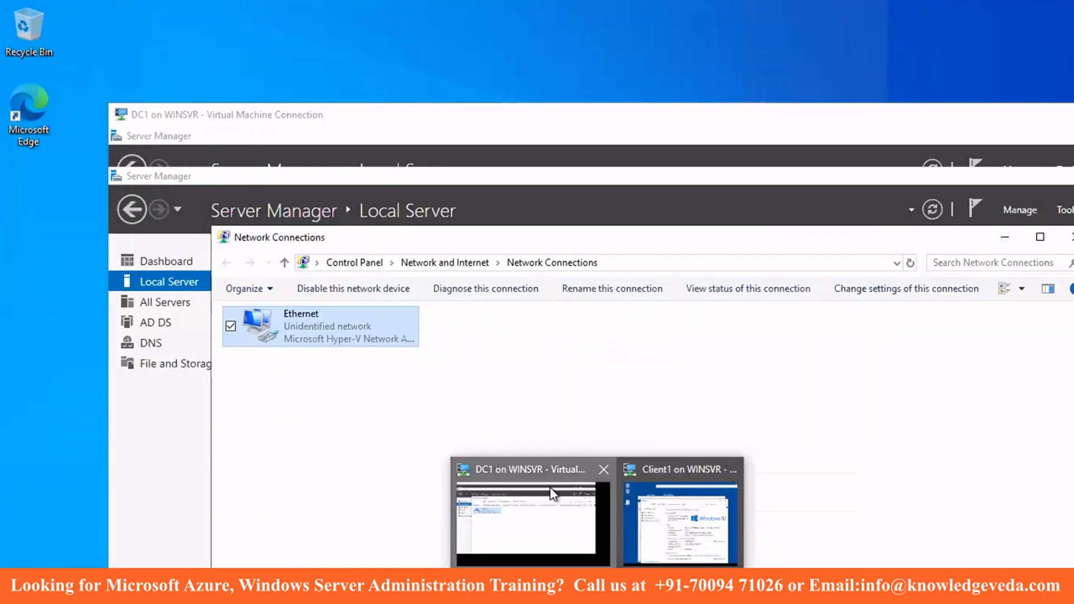
click(552, 494)
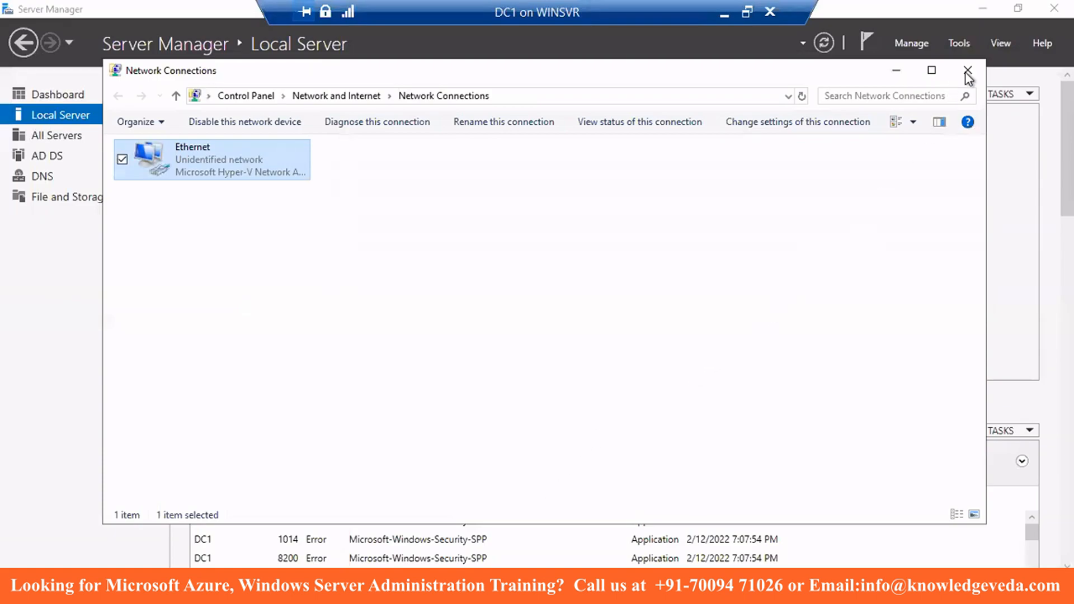
click(962, 41)
click(961, 42)
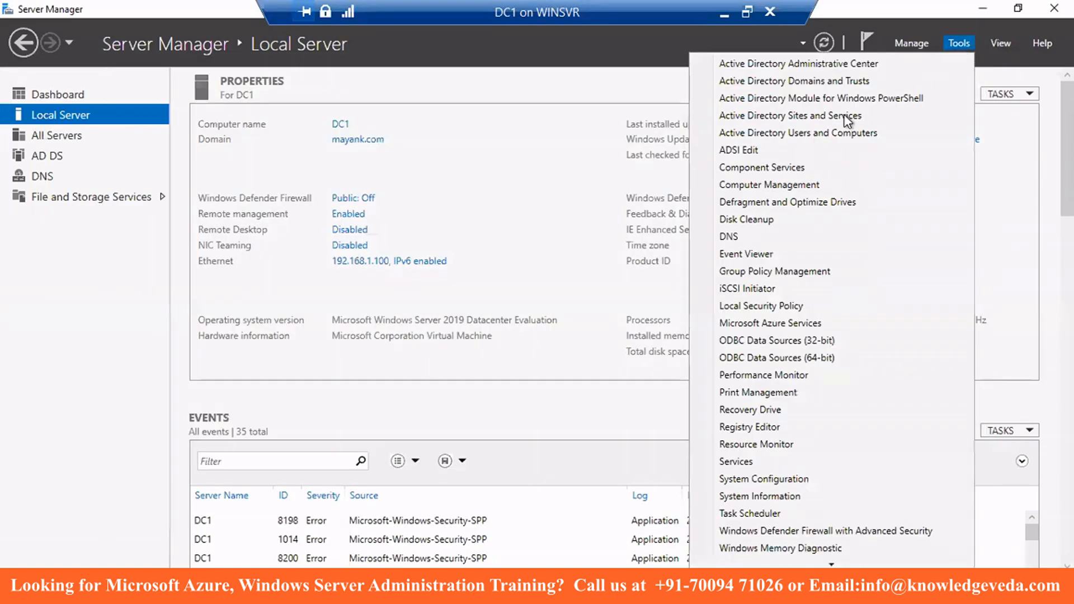
click(802, 132)
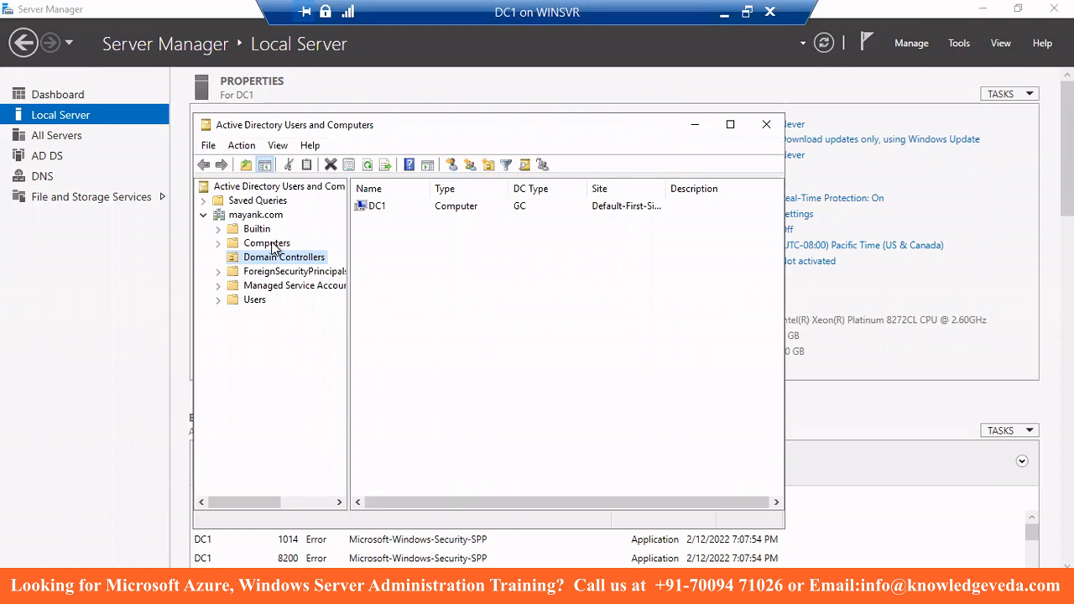
- Confirm MSEDGEWIN10 is listed under mayank.com's Computers, then show the Users container
click(271, 242)
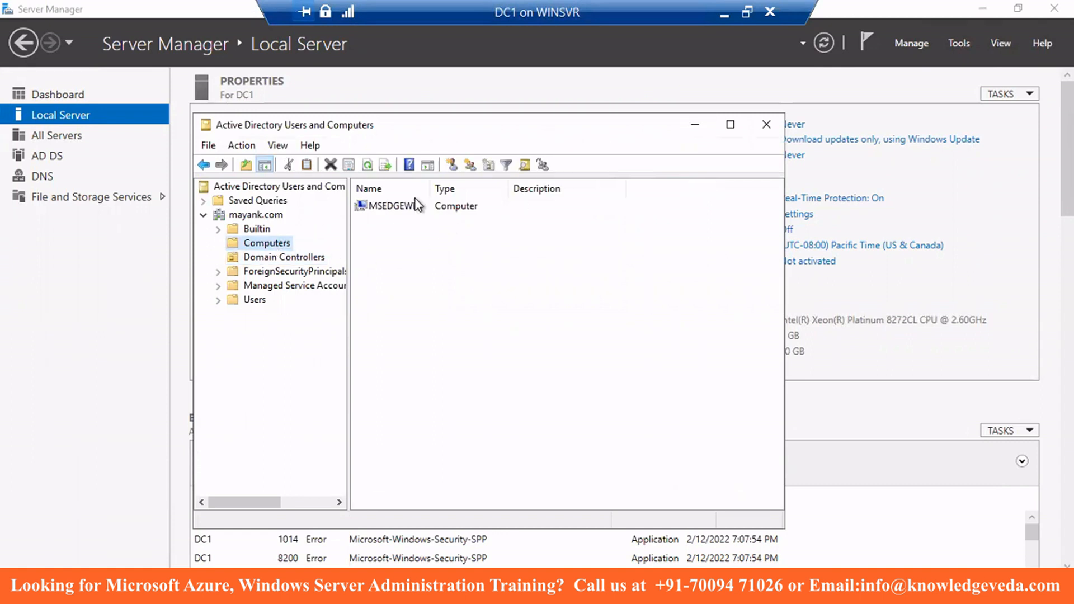
double_click(428, 190)
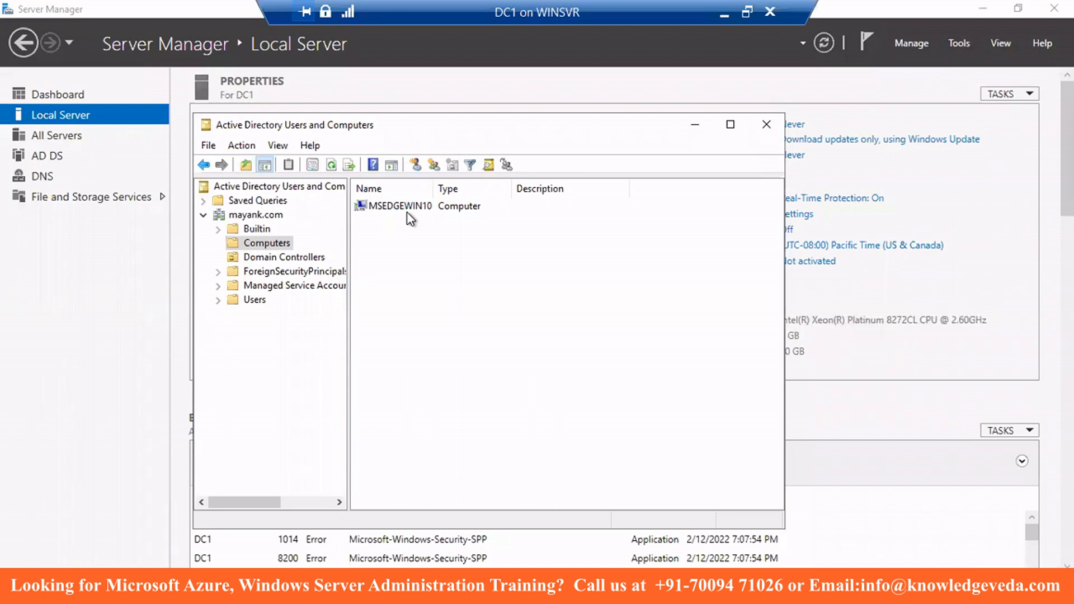
click(254, 300)
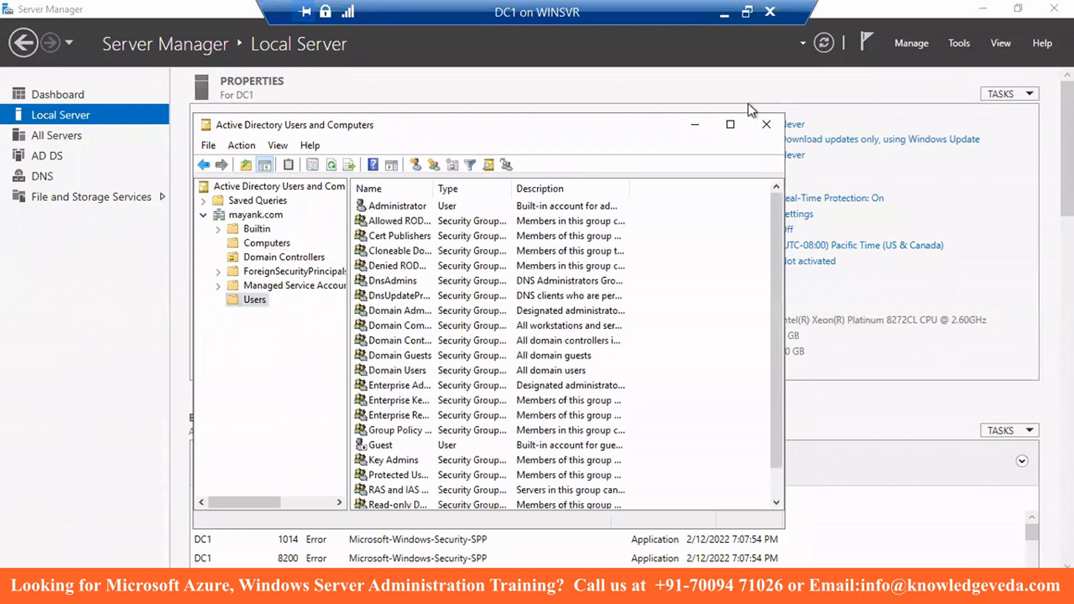
- Start a new user in the Users container, entering the user's first name and logon name
click(731, 129)
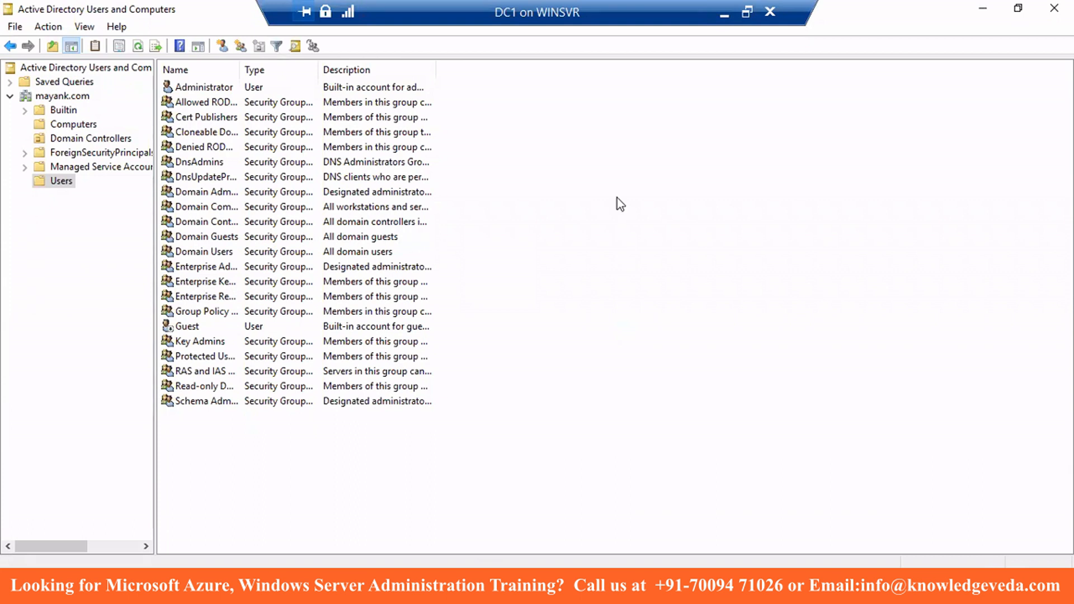
right_click(546, 151)
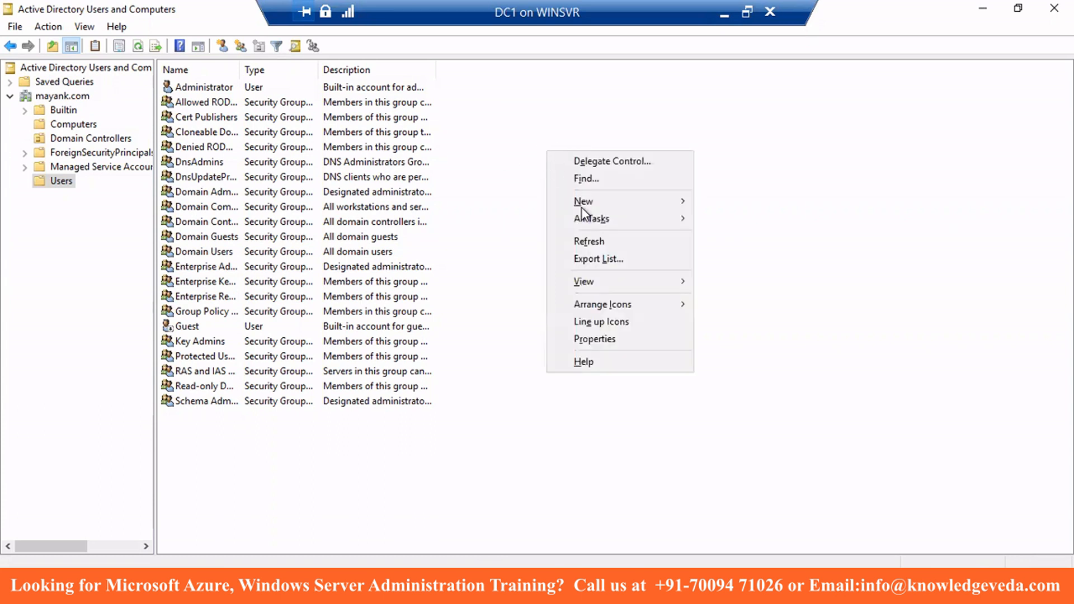
mouse_move(582, 207)
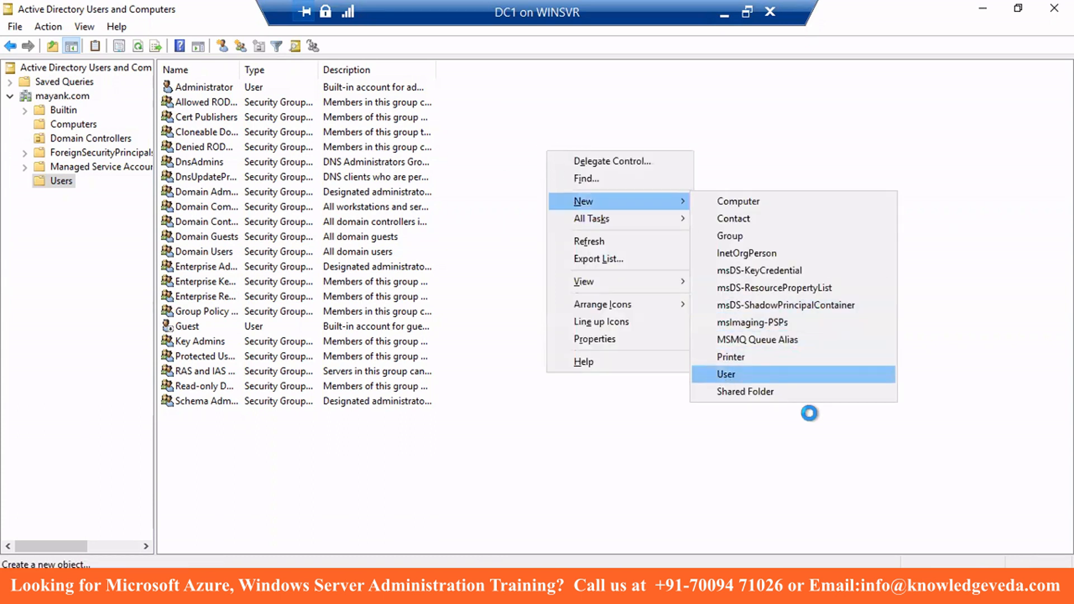
text(Somil)
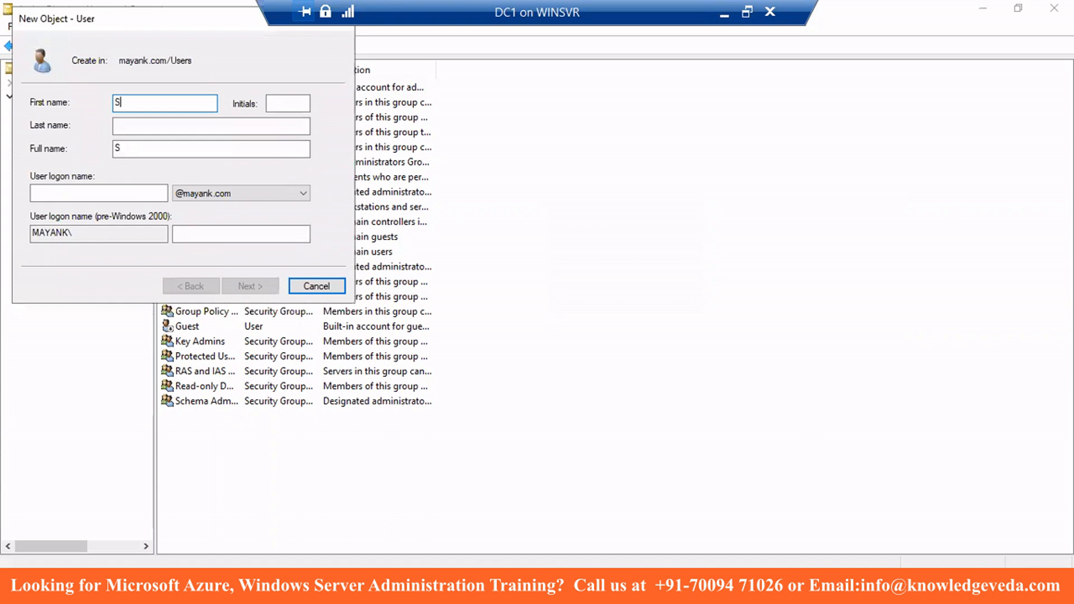
click(141, 192)
text(Somil)
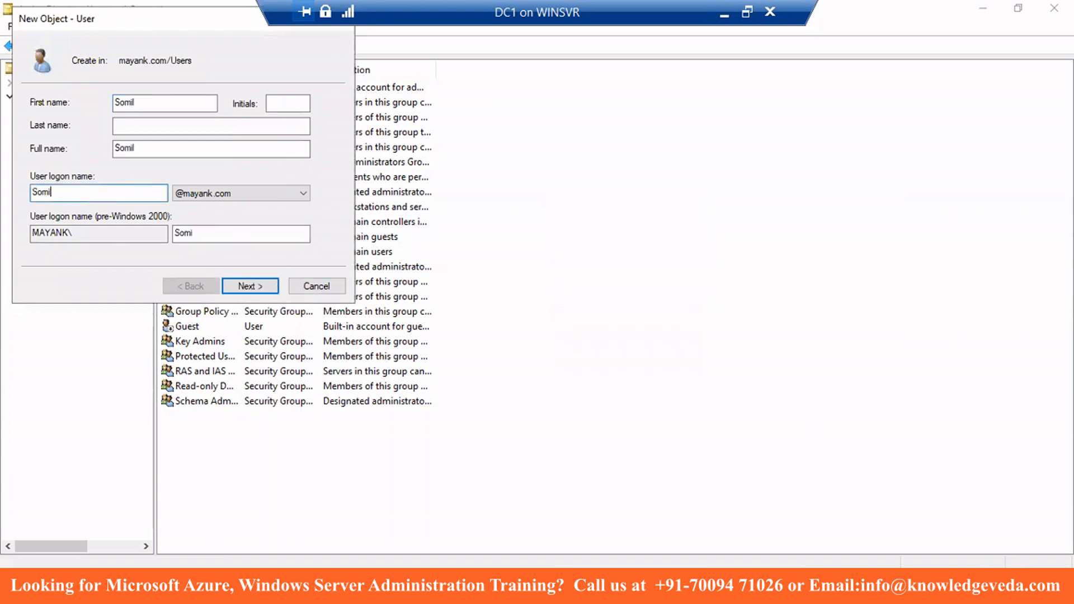
- Give the new user a password set to never expire and finish creating the account
click(249, 284)
text(••••••••••)
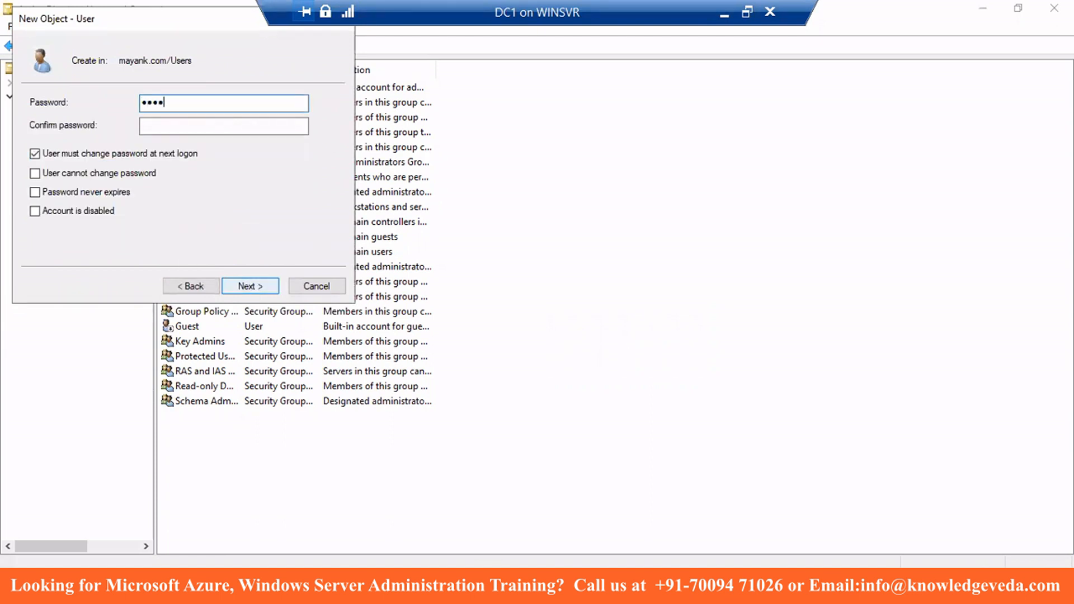
text(•)
key(Tab)
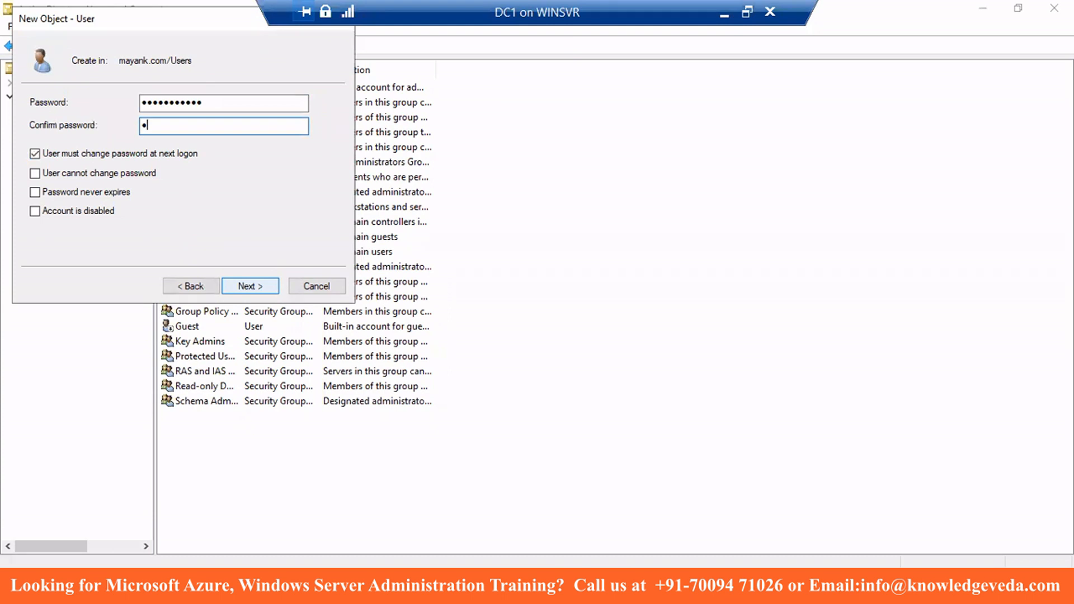
text(•••••••••••)
click(88, 193)
click(651, 352)
click(265, 284)
click(265, 285)
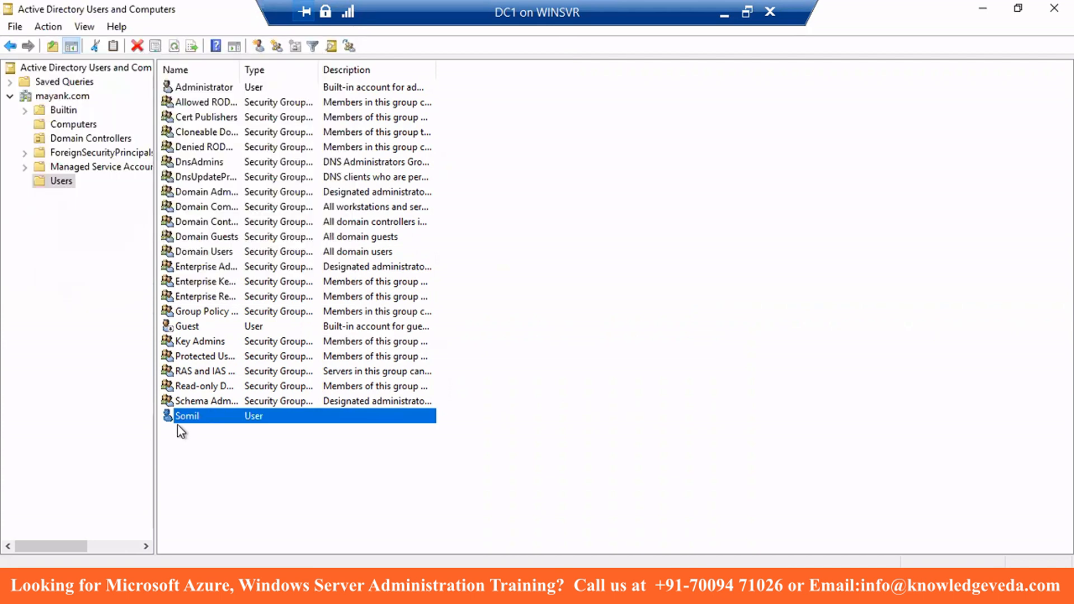
click(202, 435)
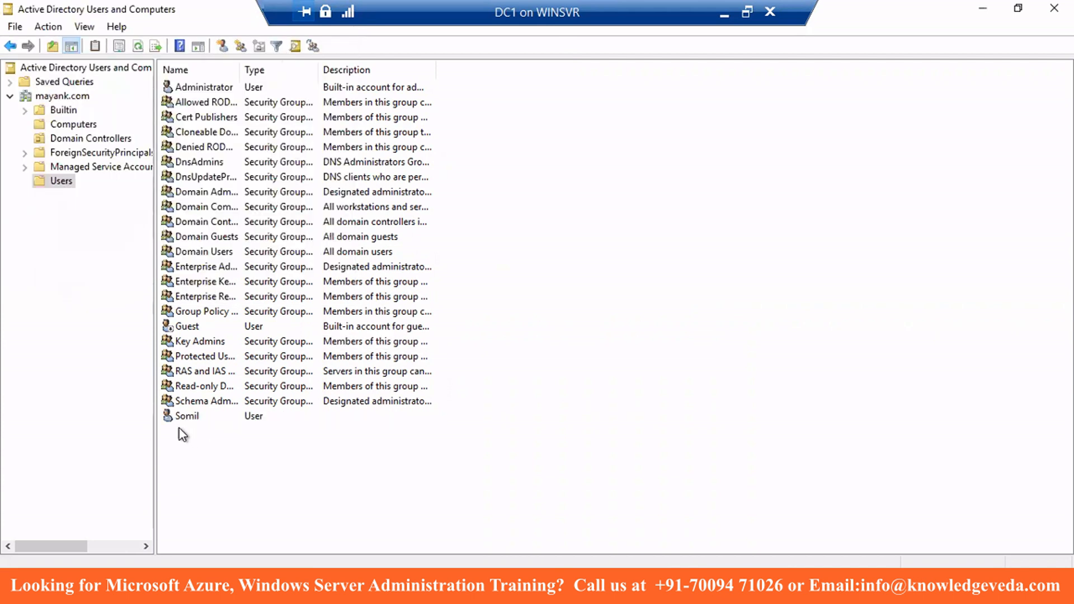
click(52, 124)
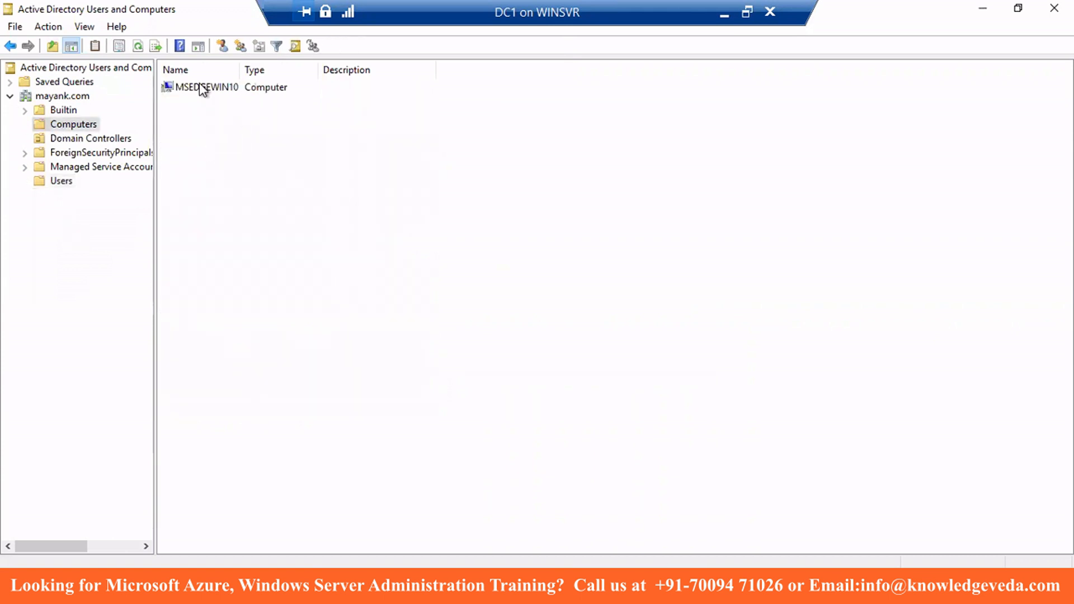
click(70, 180)
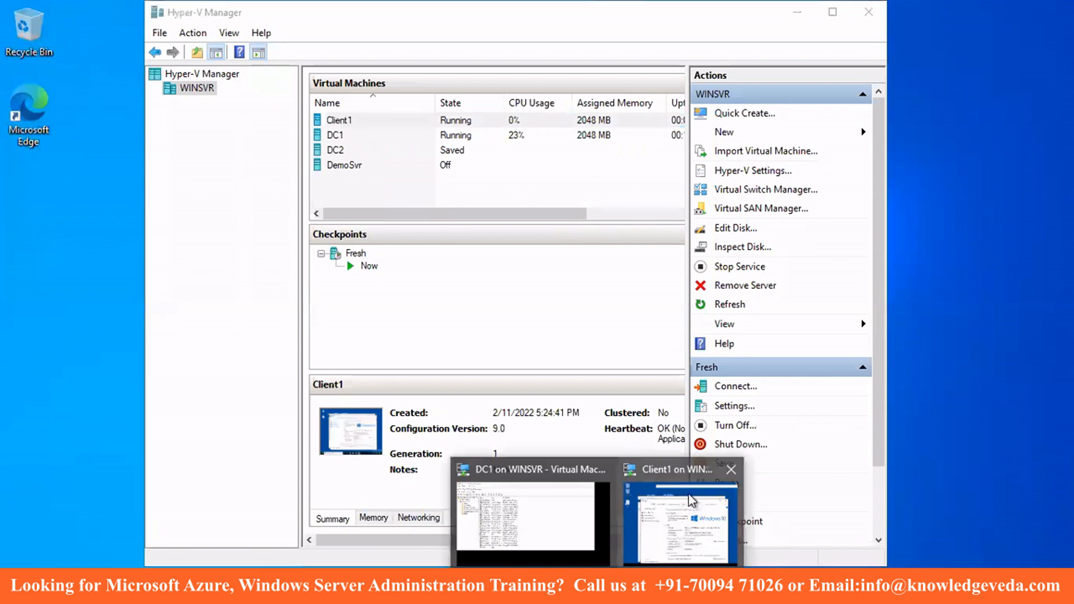
- Sign out of the current session on Client1
click(686, 513)
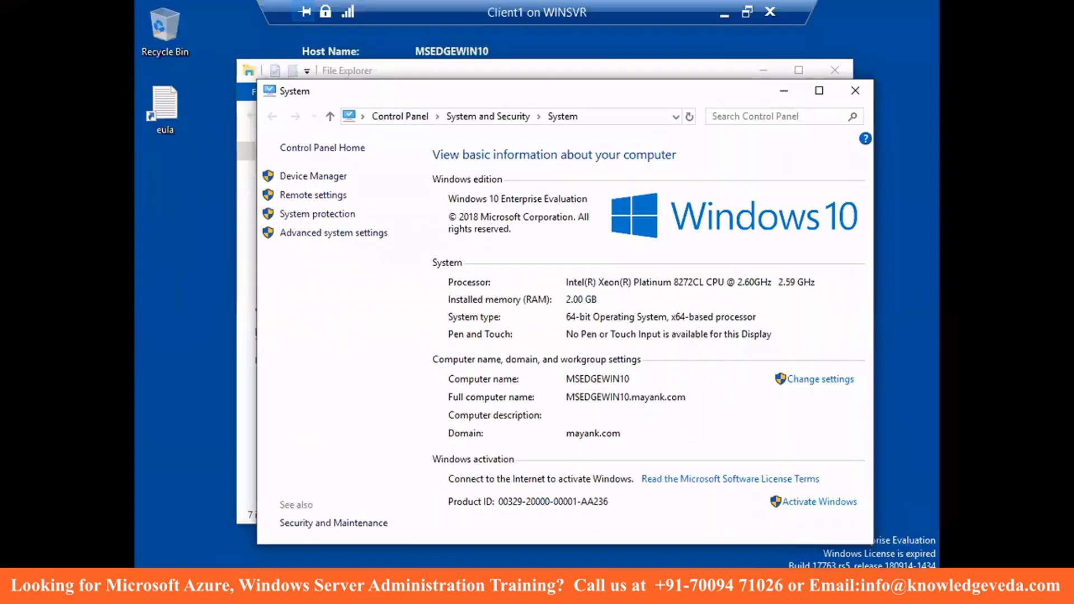
right_click(150, 579)
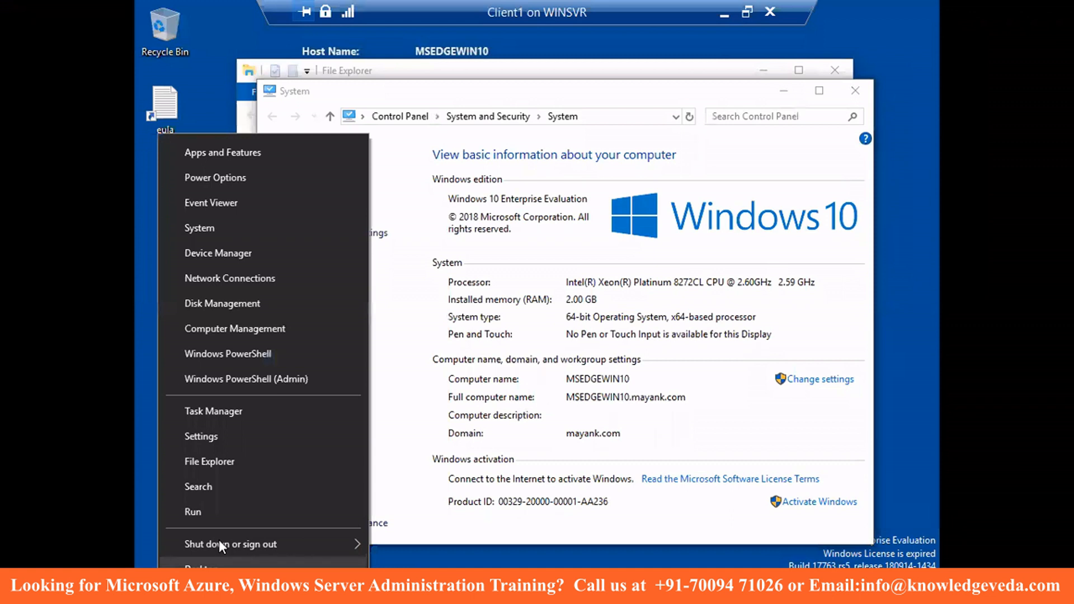
mouse_move(219, 540)
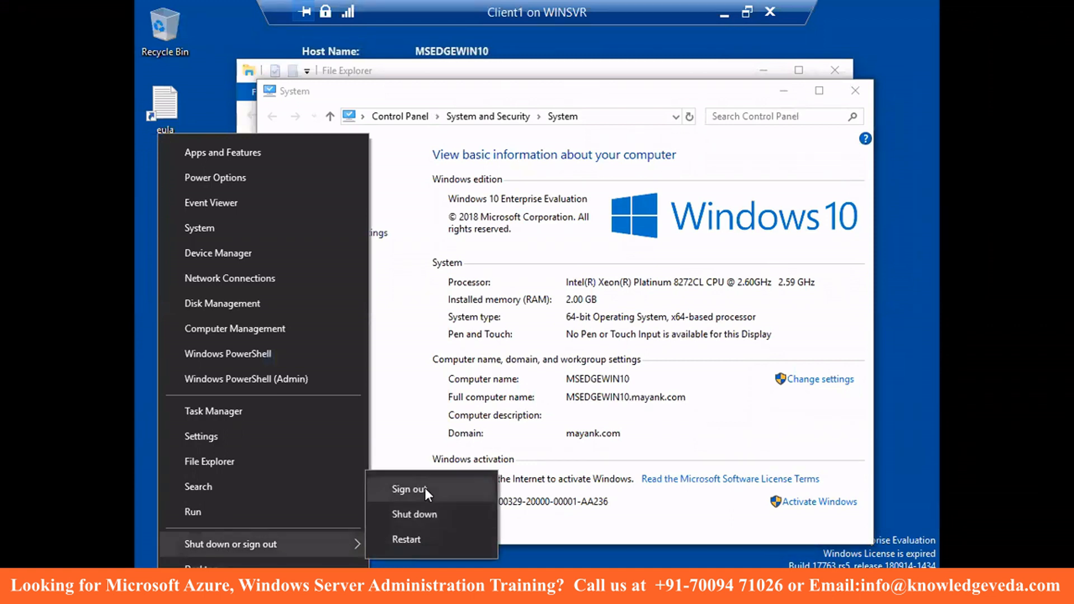
click(426, 488)
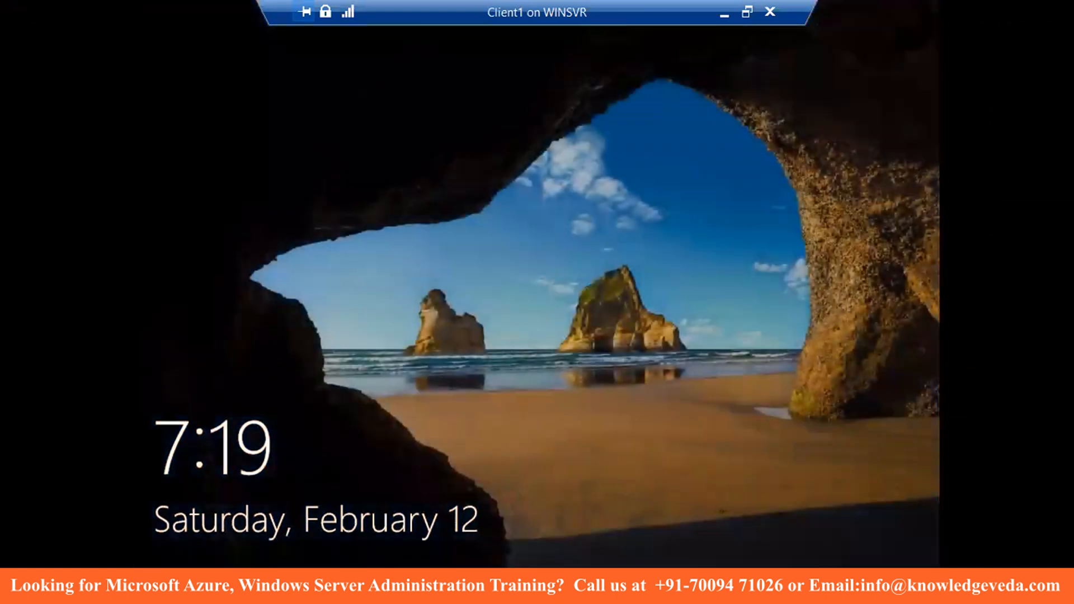
- Sign in to Client1 as Other user with the new domain user's name and password
click(831, 411)
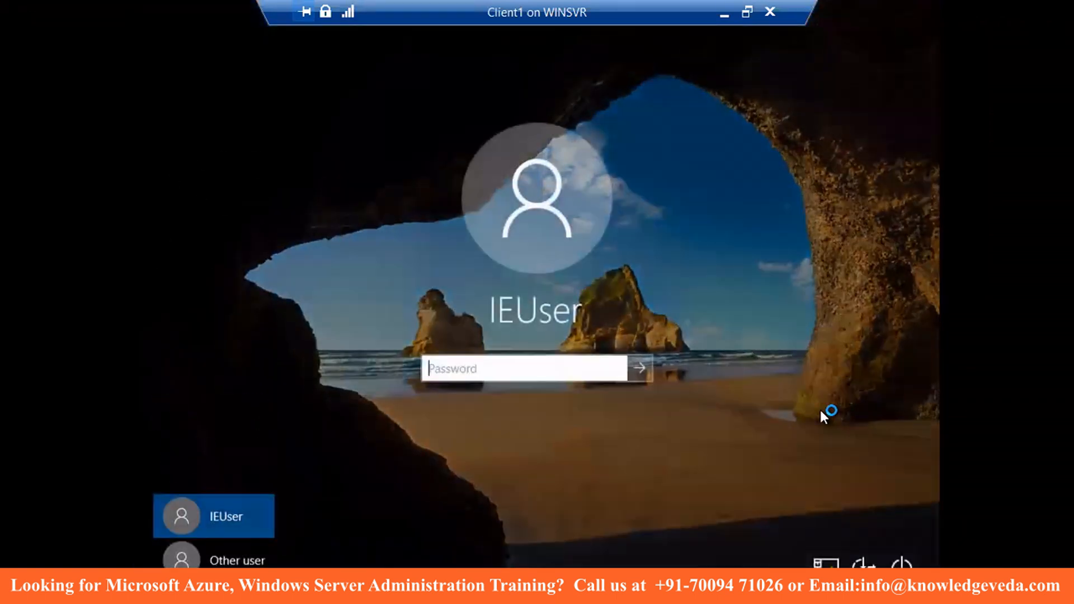
click(266, 541)
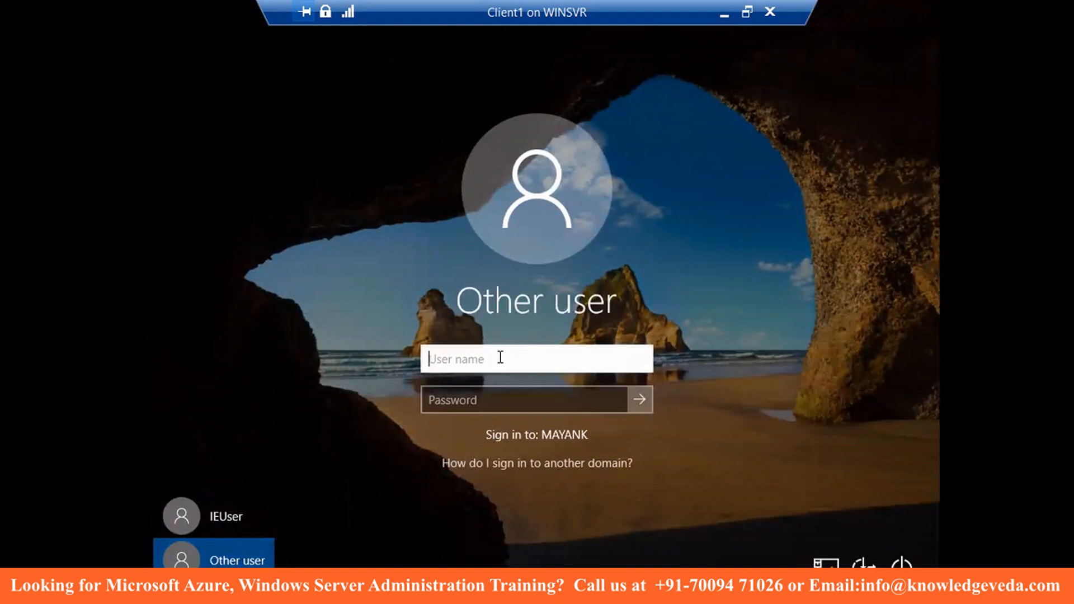
text(Somil)
click(554, 398)
text(******)
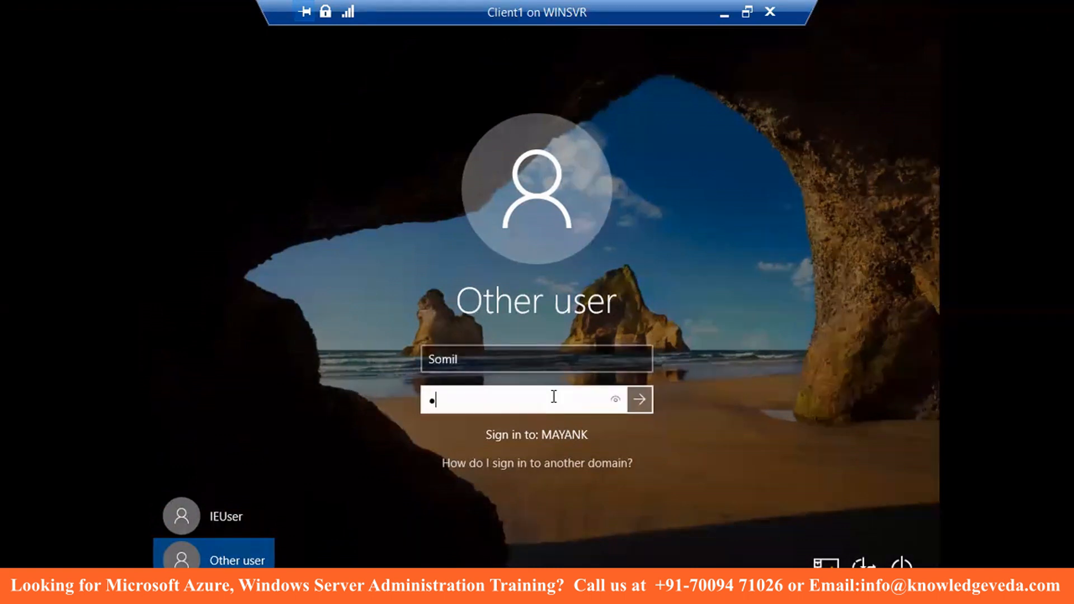
text(*****)
key(Return)
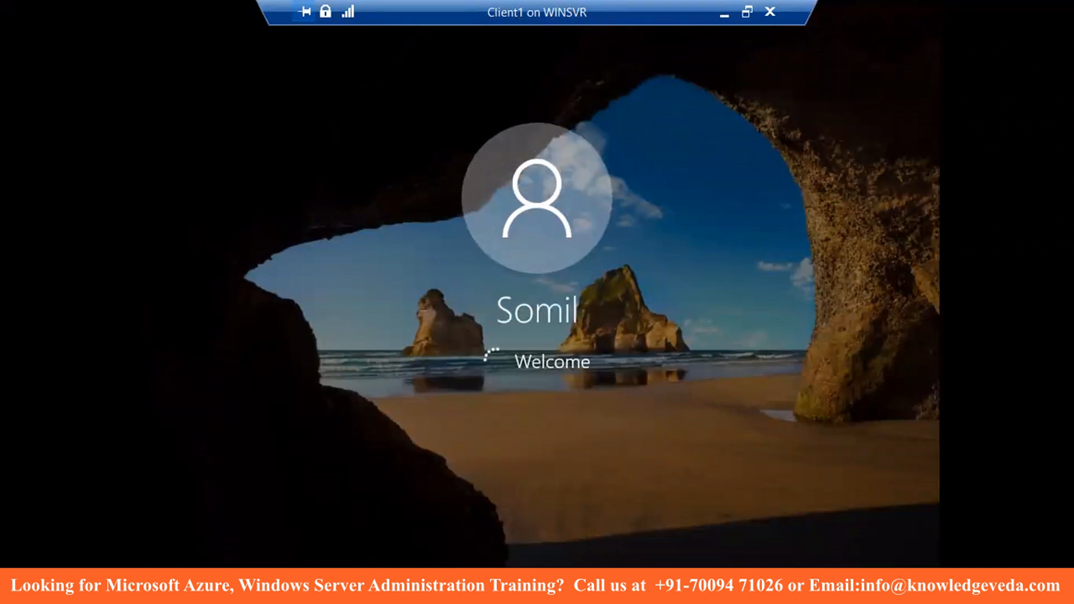
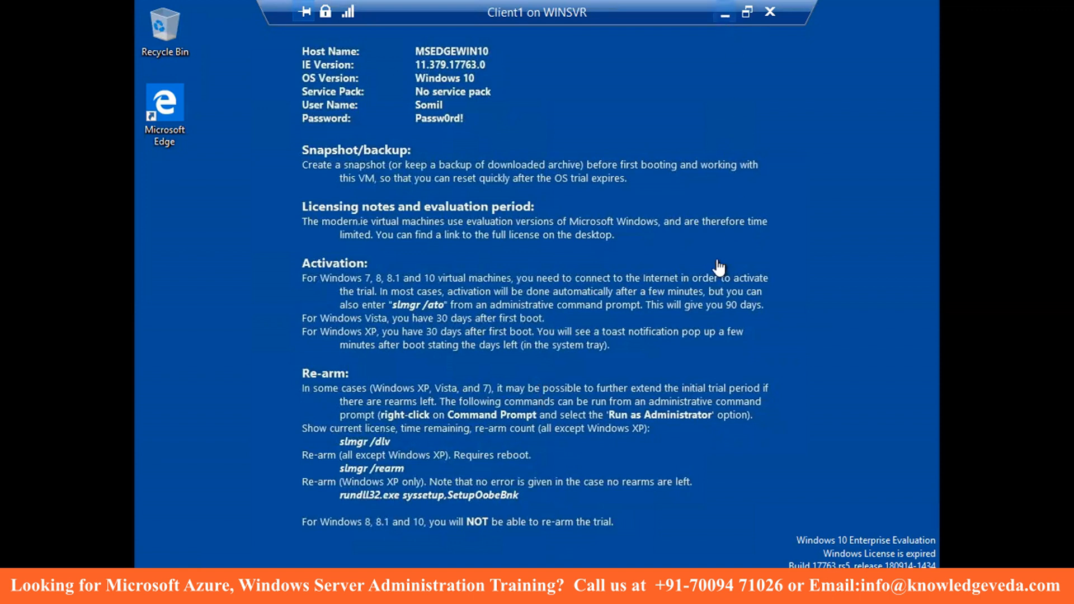
- Check the DC1 virtual machine, then bring Client1 back full screen
click(724, 13)
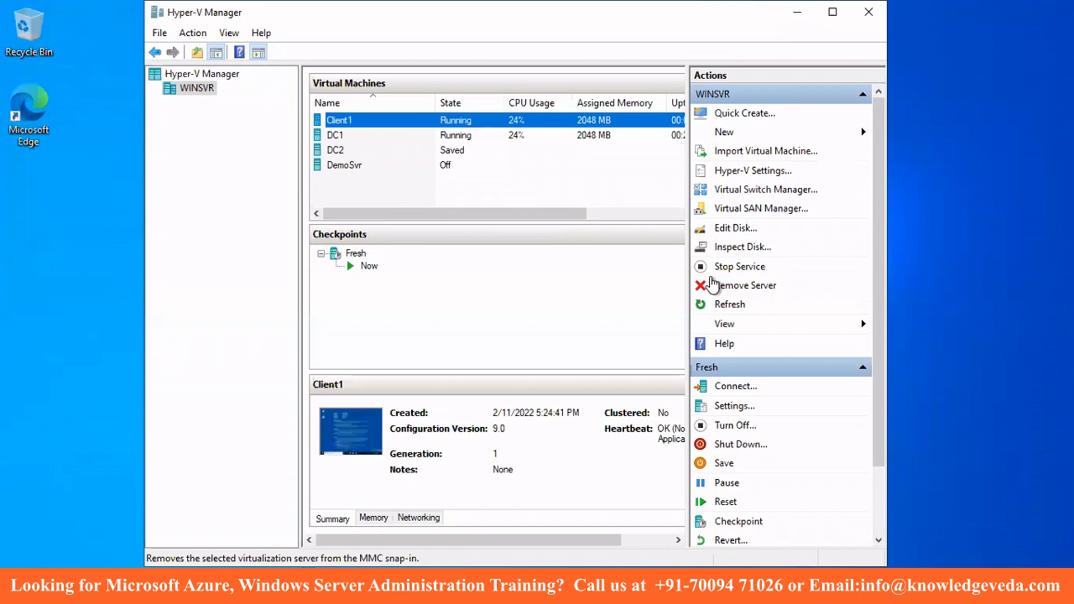
mouse_move(597, 592)
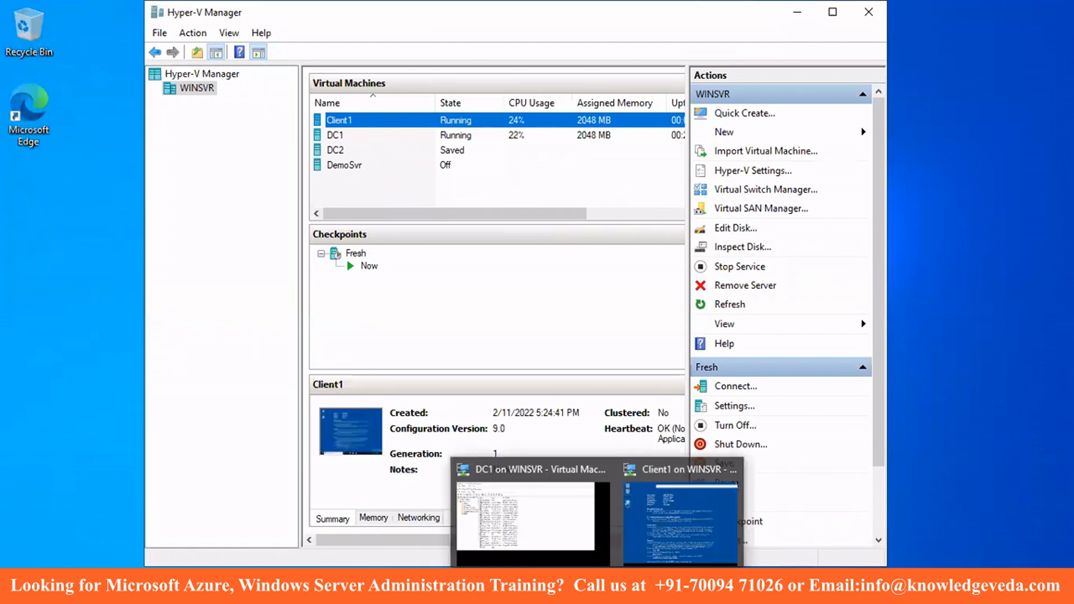
click(566, 501)
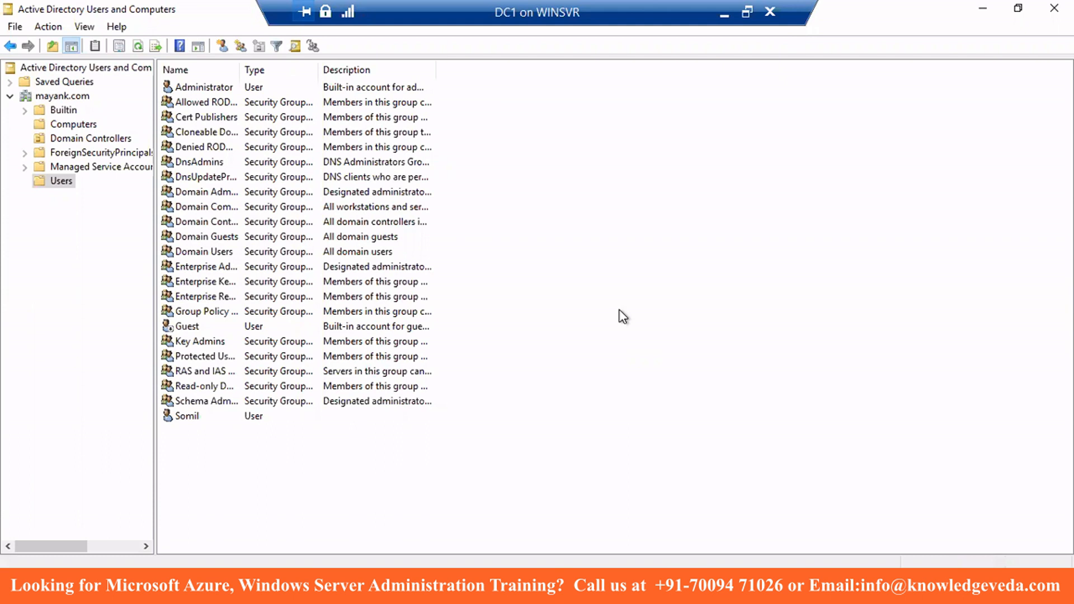
click(747, 12)
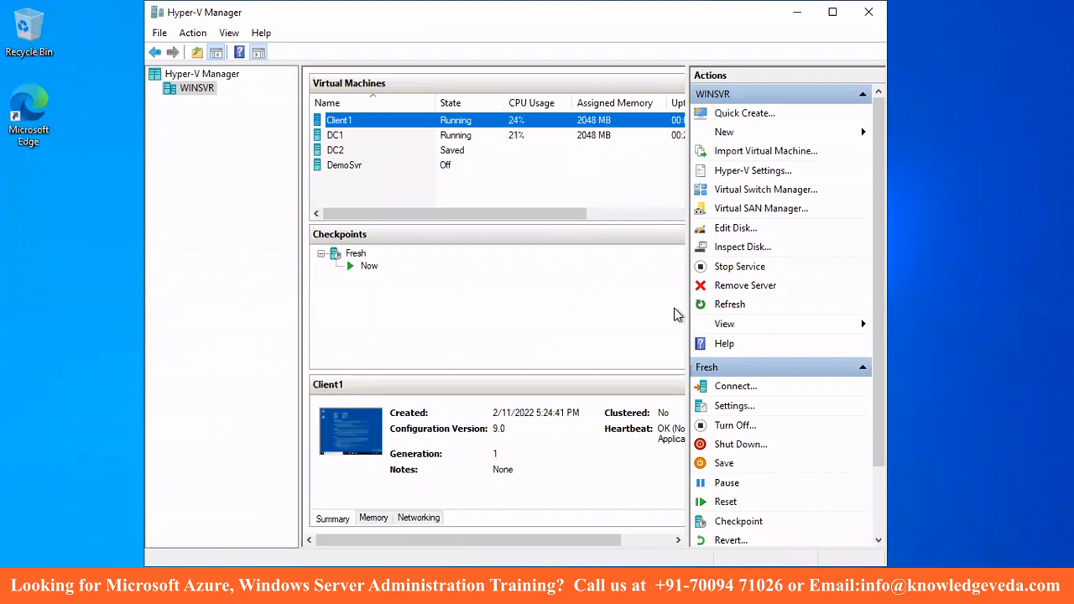
click(597, 586)
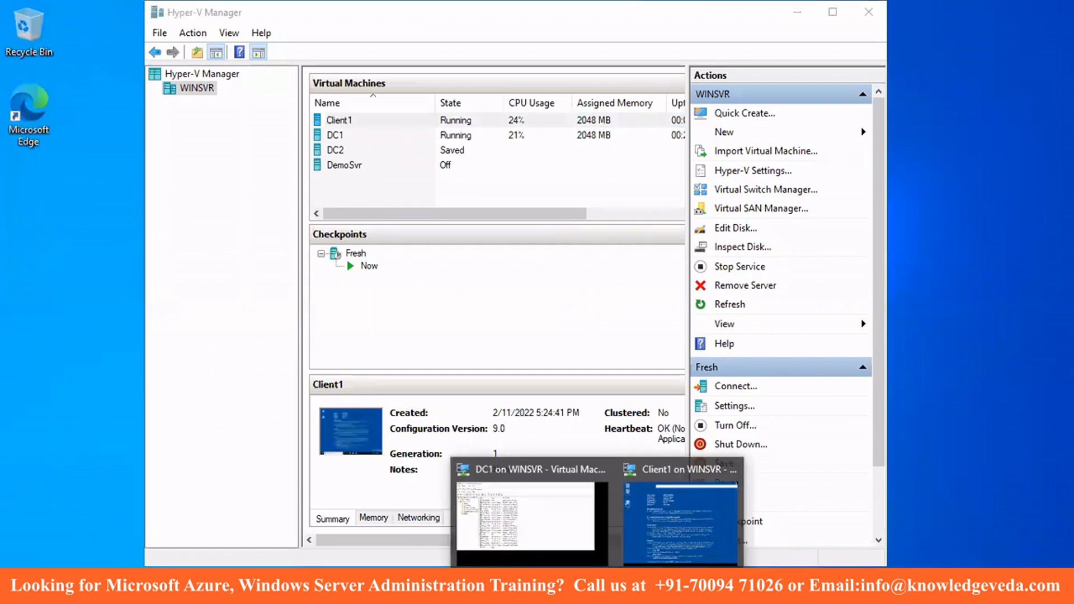
click(680, 521)
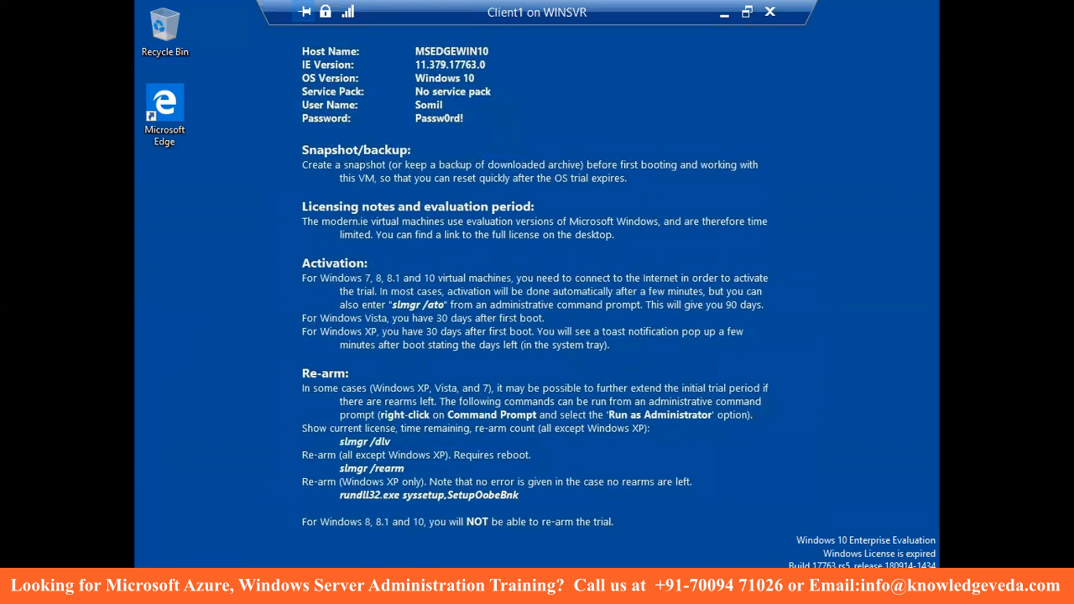
- Sign out of the Client1 desktop and get past the lock screen
right_click(156, 587)
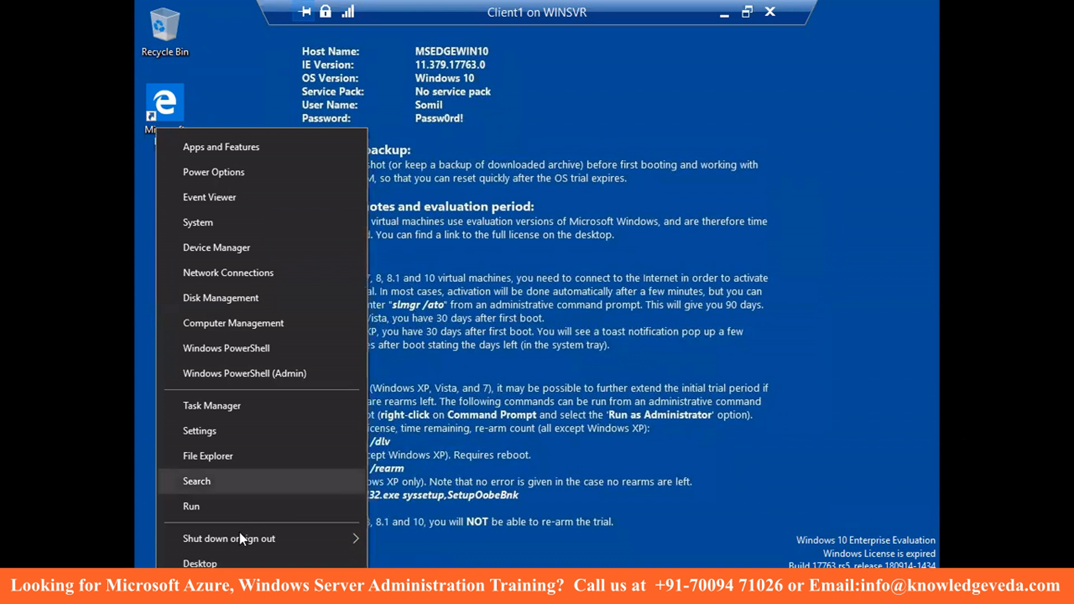
mouse_move(274, 538)
click(422, 486)
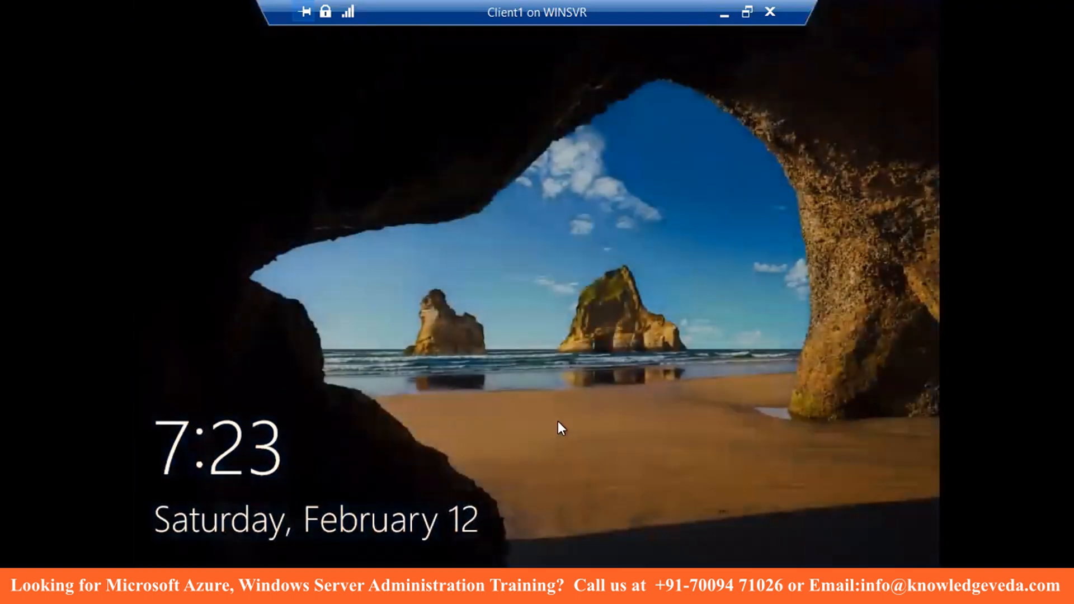
click(559, 425)
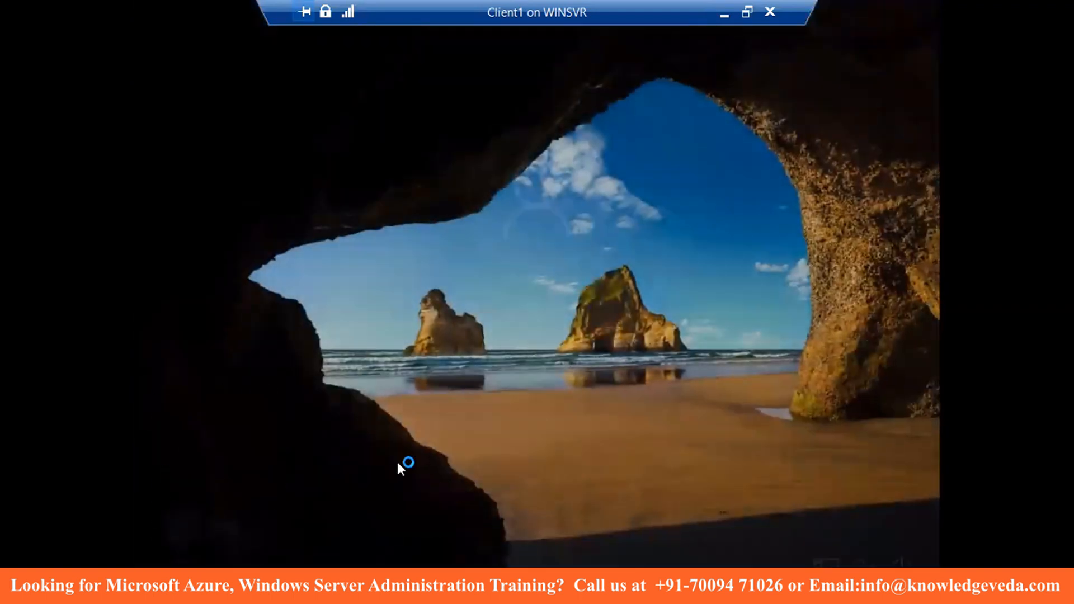
- Try signing in as Other user IEUser with its password; dismiss the rejection and return to the user name
click(244, 546)
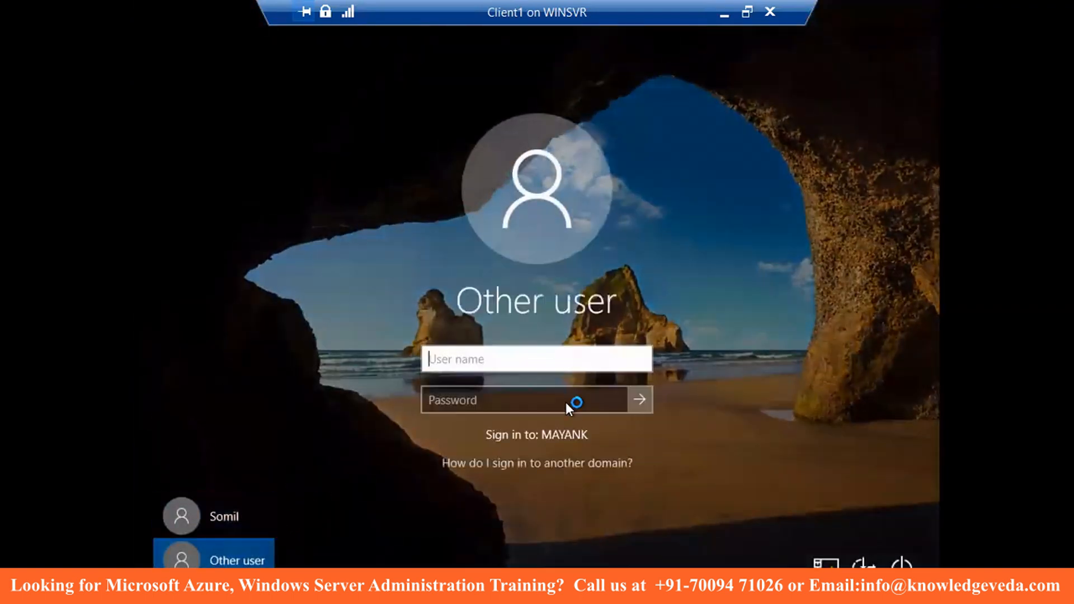
text(IE)
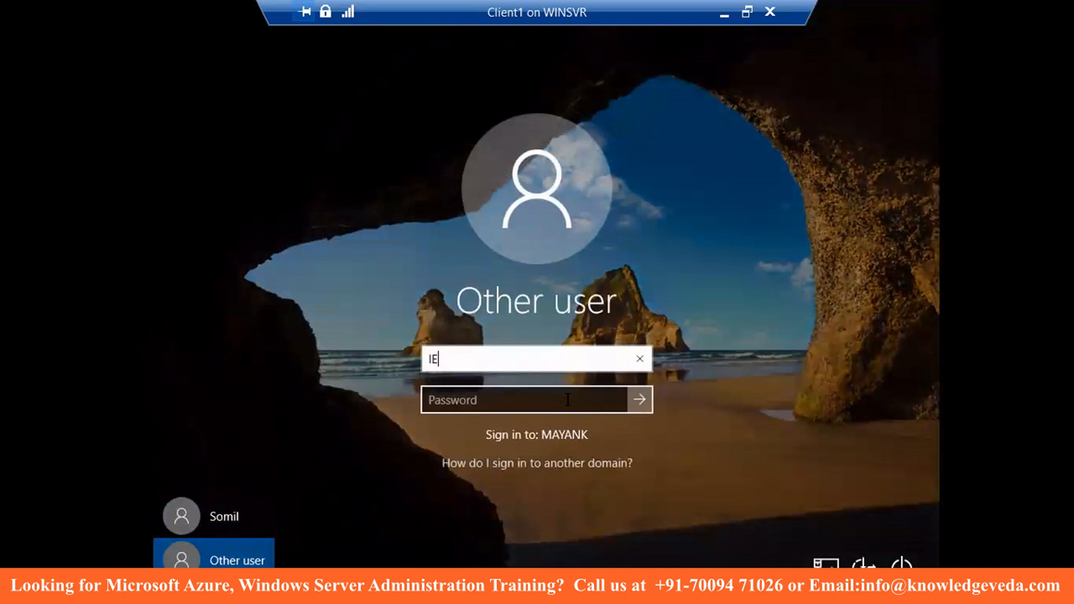
text(User)
click(568, 400)
text(Passw0rd!)
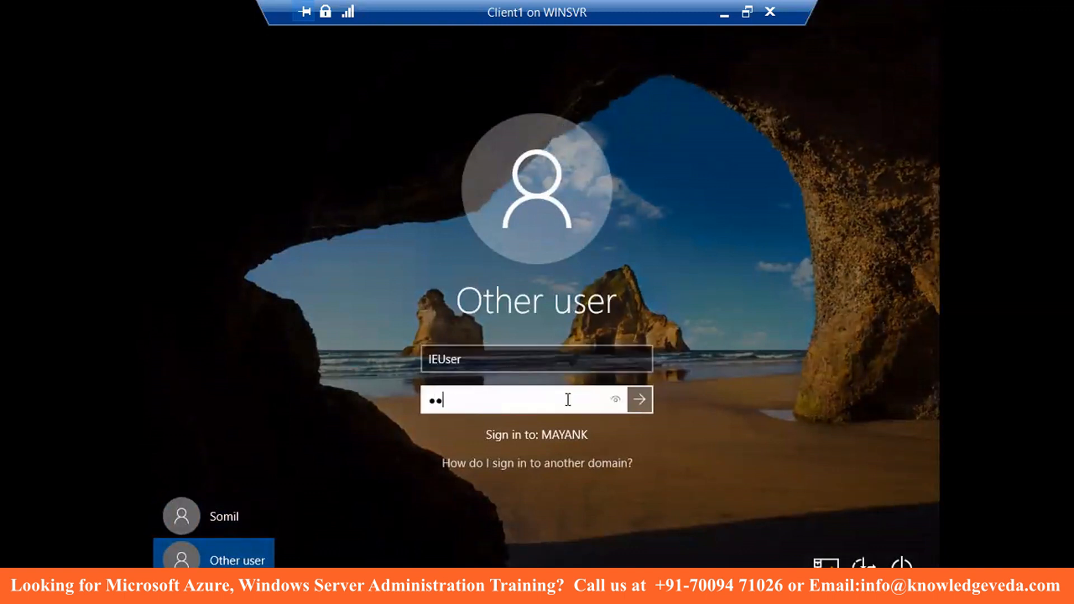
text(!)
key(Return)
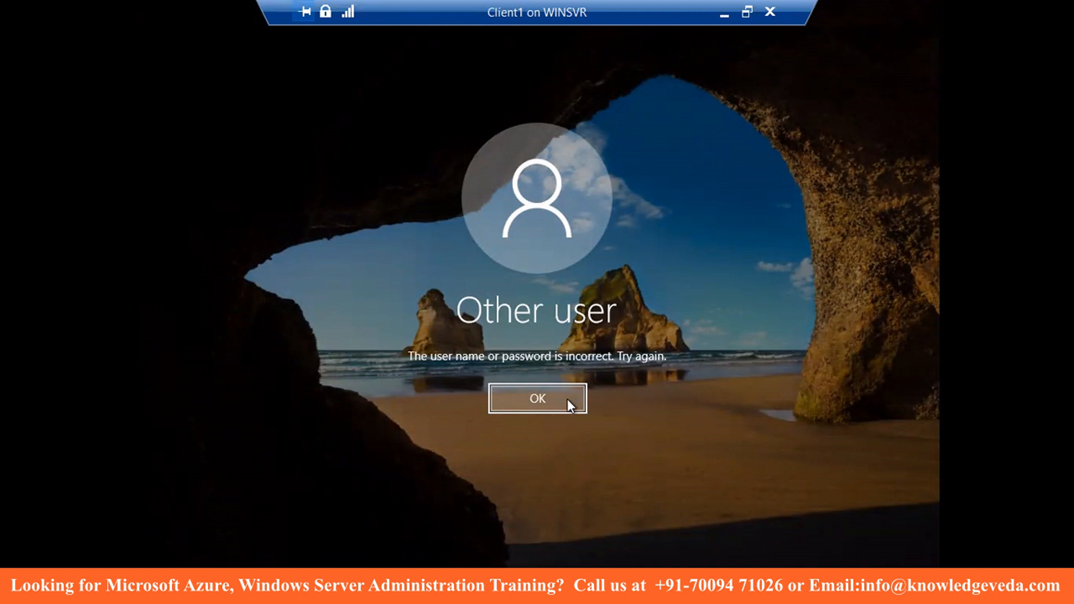
click(568, 399)
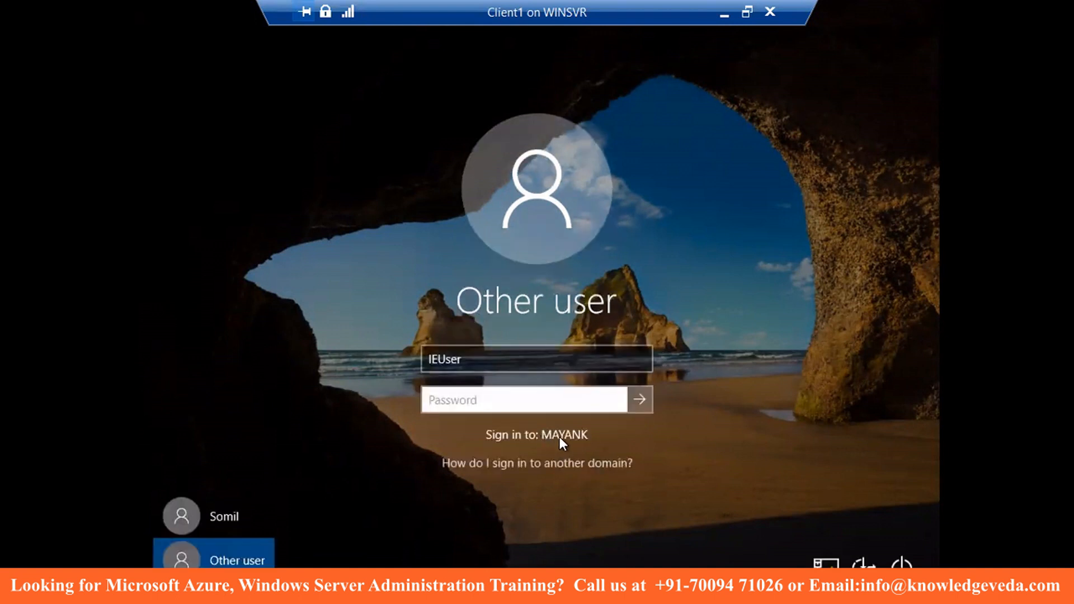
click(462, 359)
- Change the user name to the local .\IEUser, enter its password, and sign in
drag(462, 358, 425, 358)
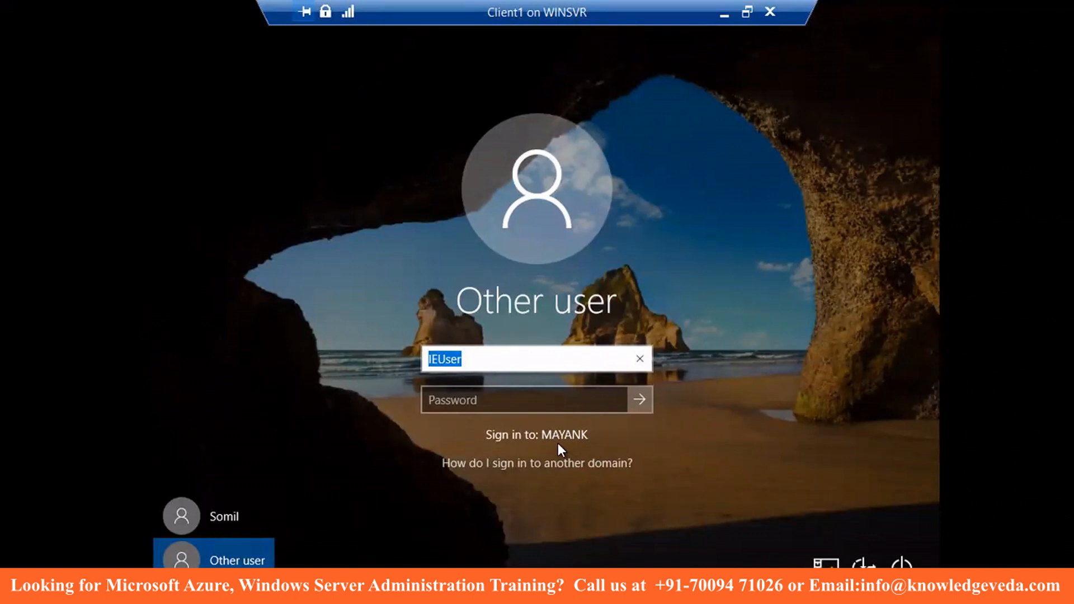
click(431, 362)
text(.)
text(.\)
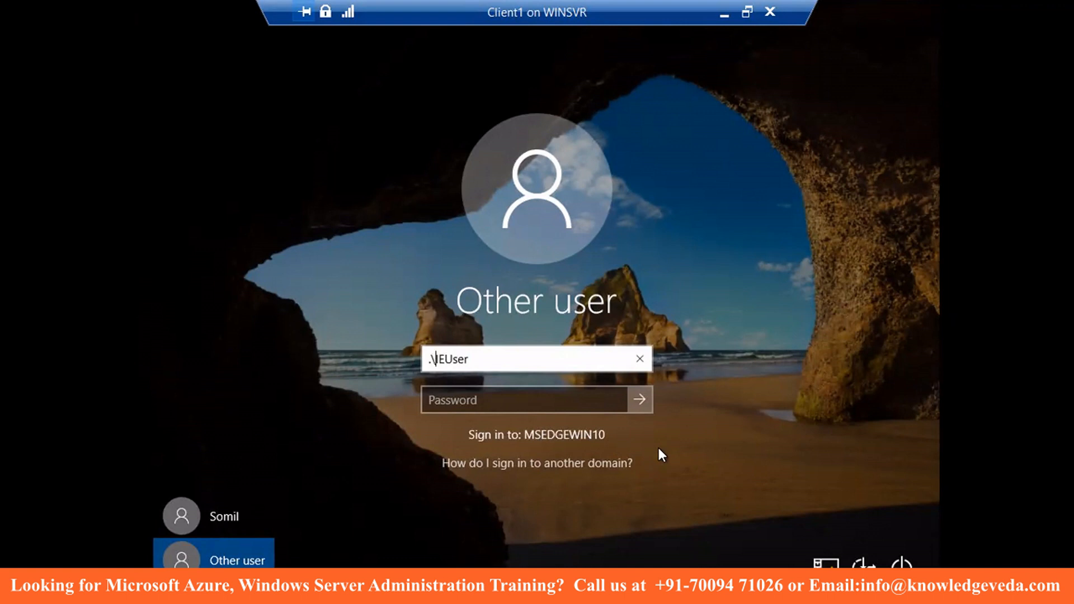
key(BackSpace)
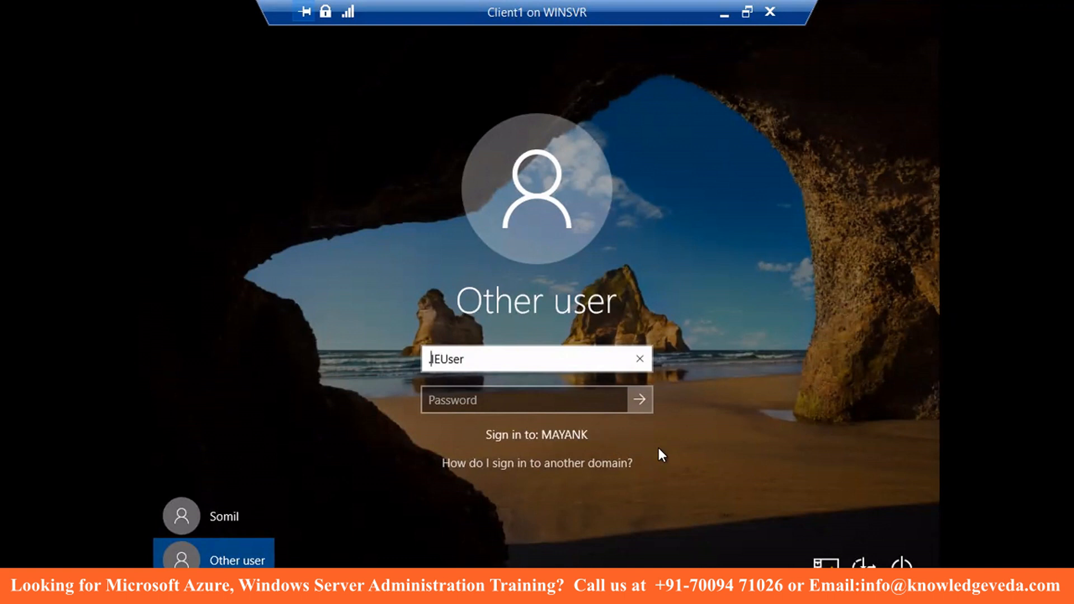
text(\)
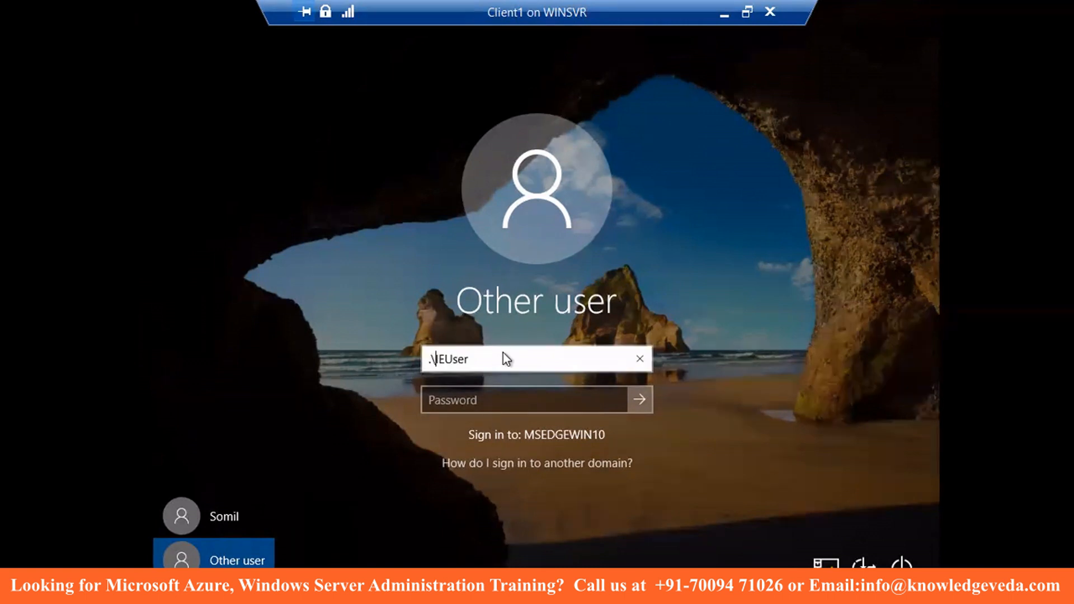
click(462, 398)
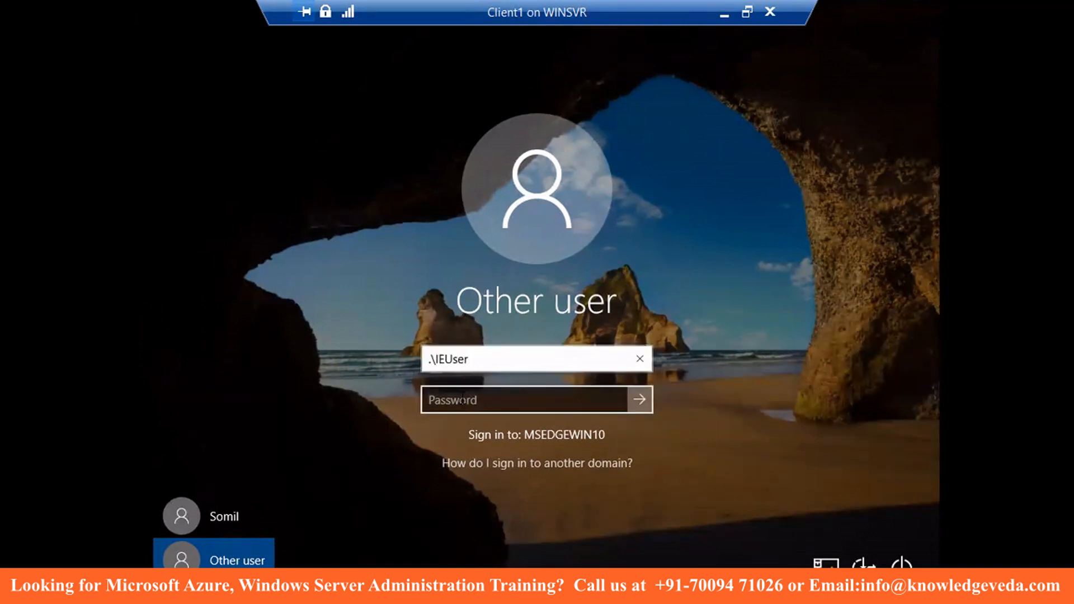
text(Passw0rd!)
key(Return)
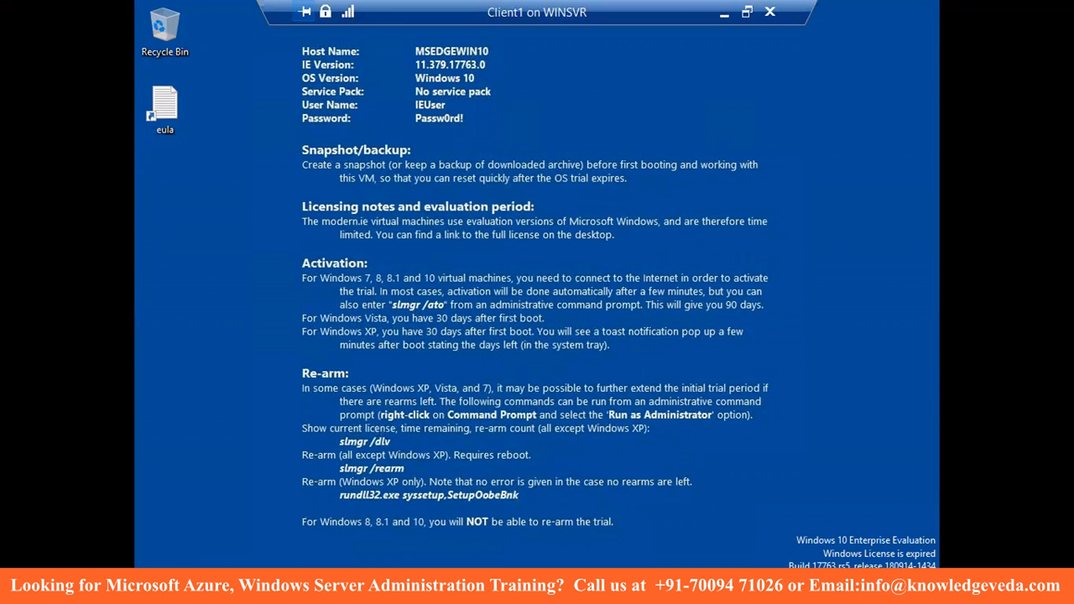
- Run lusrmgr.msc and show the Users folder in Local Users and Groups
right_click(149, 592)
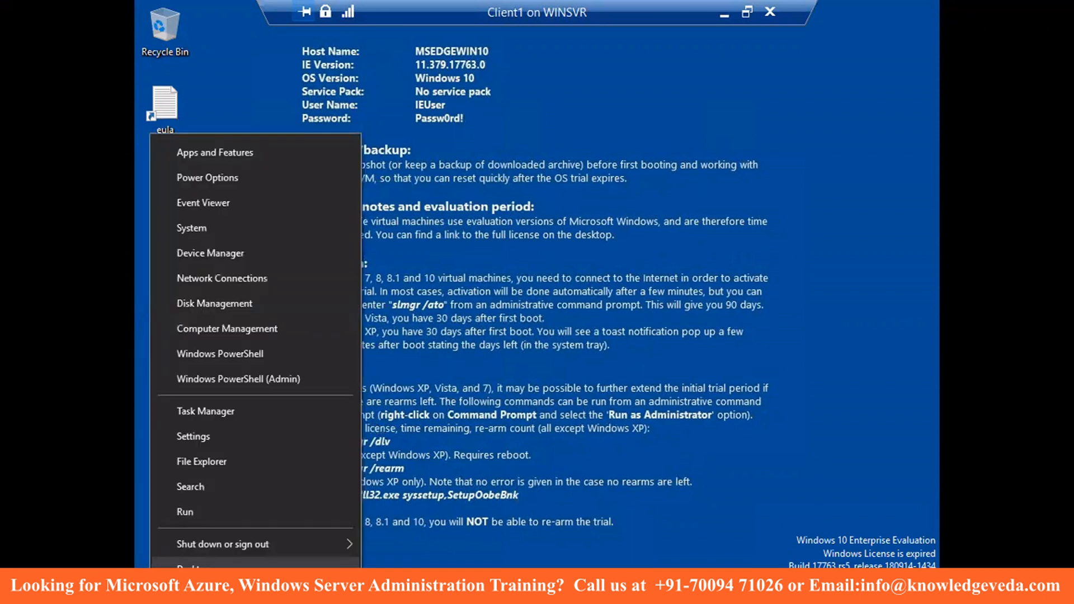
click(177, 511)
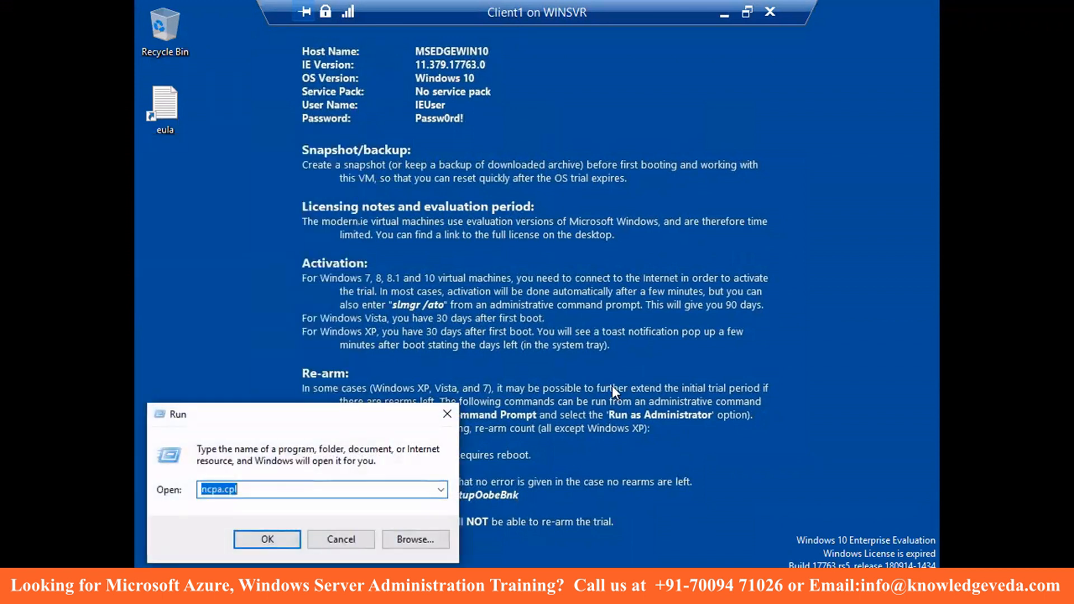
text(lusrmg)
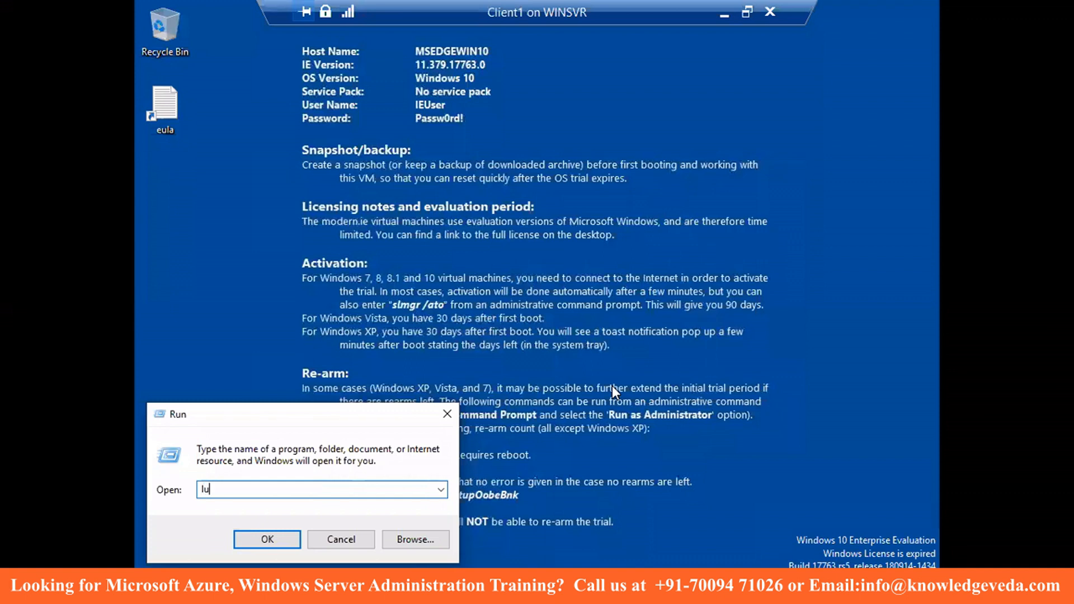
text(r.msc)
click(268, 539)
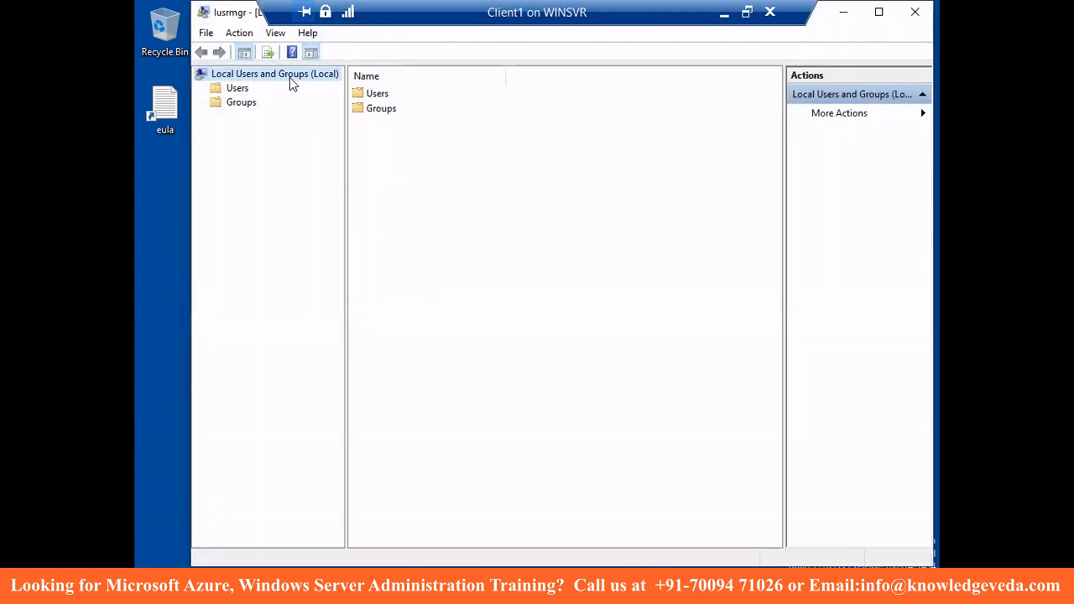
click(238, 90)
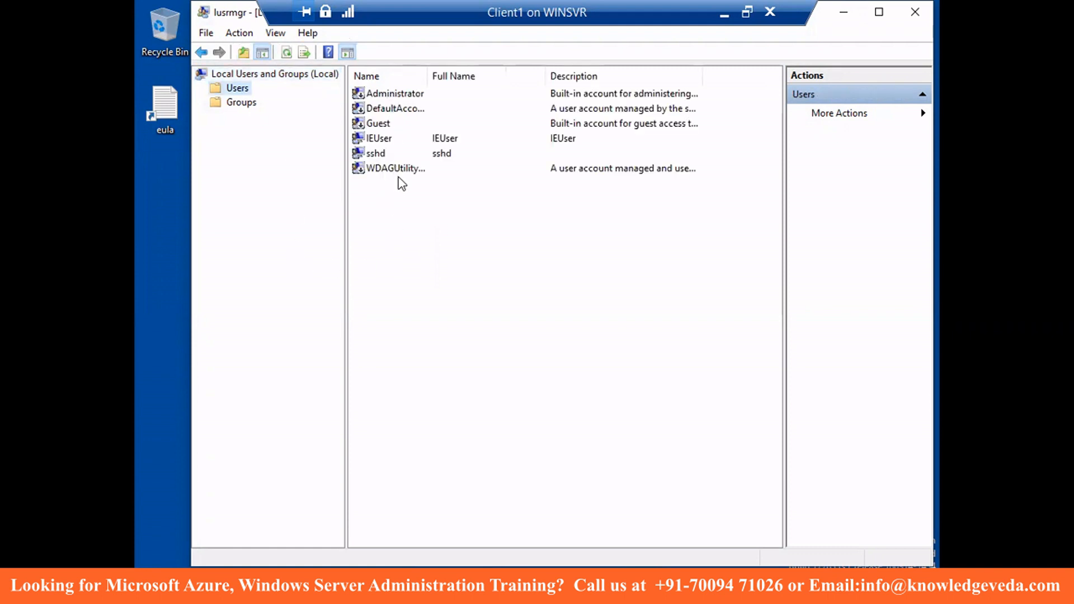
- Enable the built-in Administrator account by clearing 'Account is disabled' in its properties
click(379, 143)
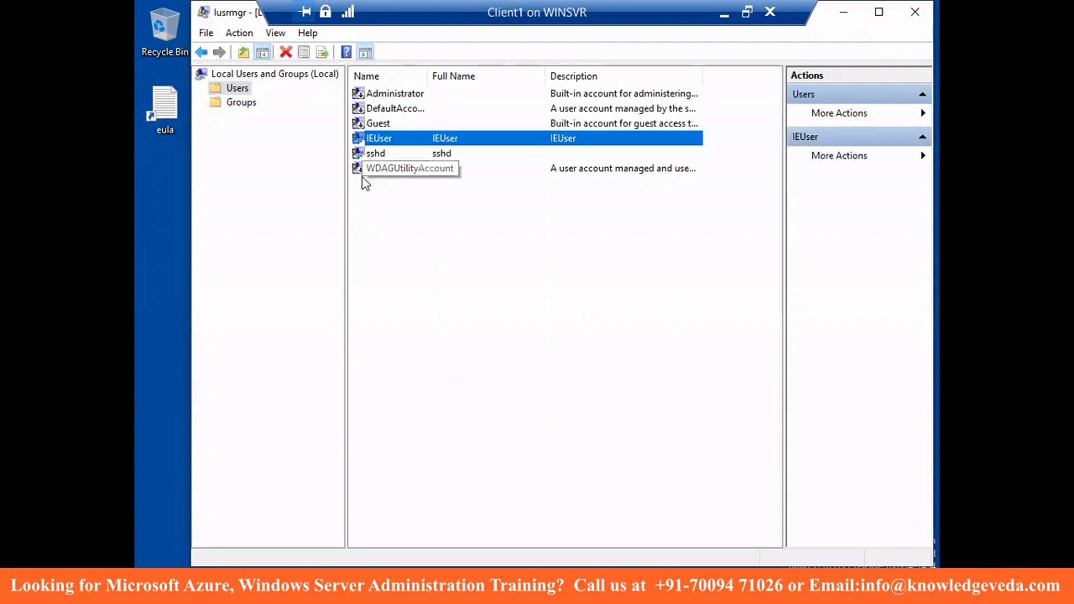
click(457, 232)
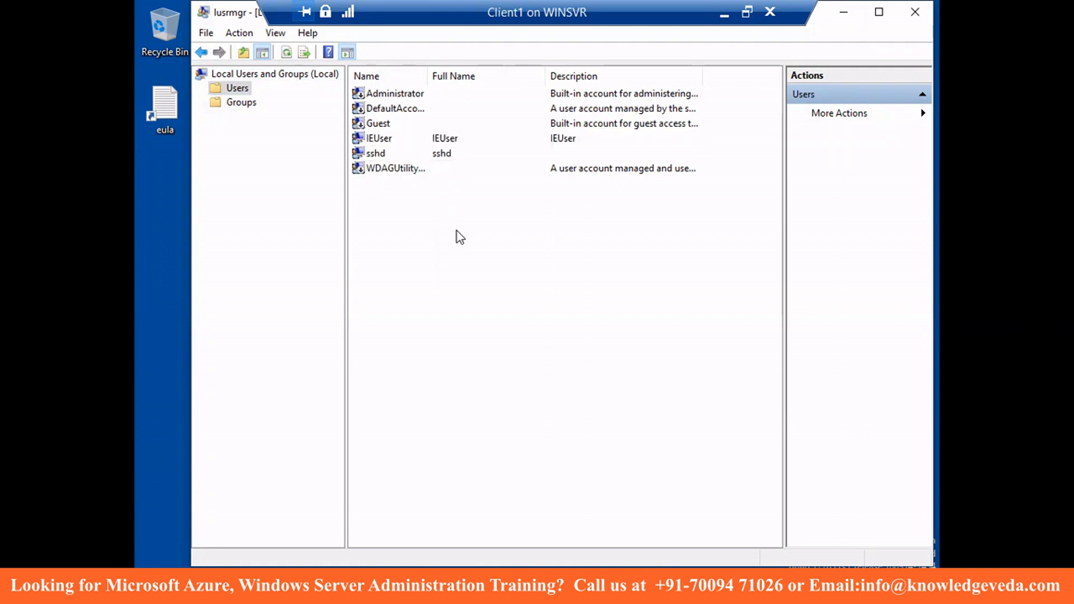
right_click(402, 96)
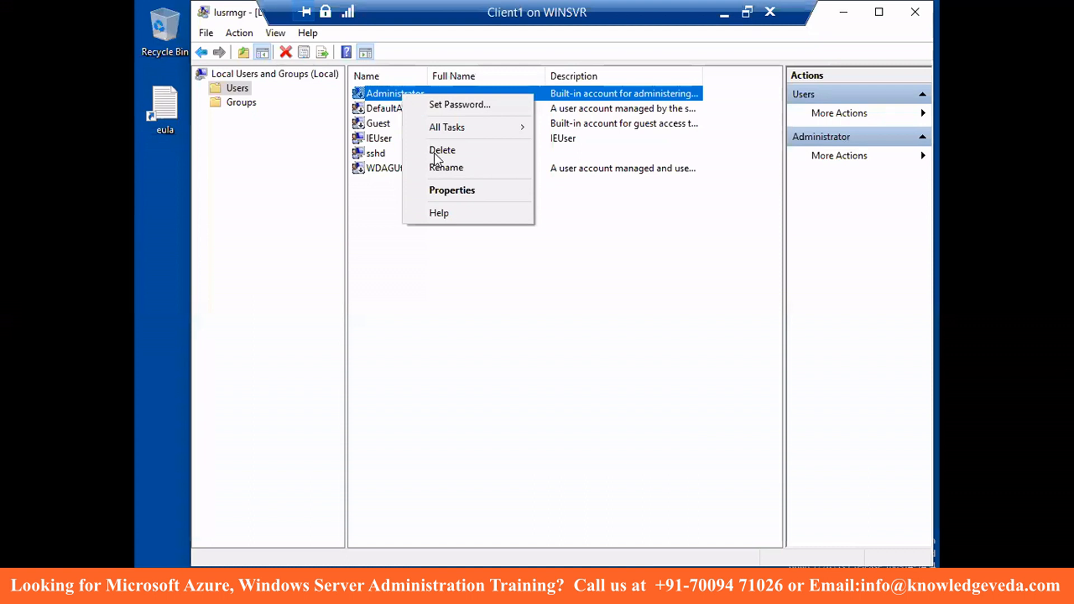
click(449, 193)
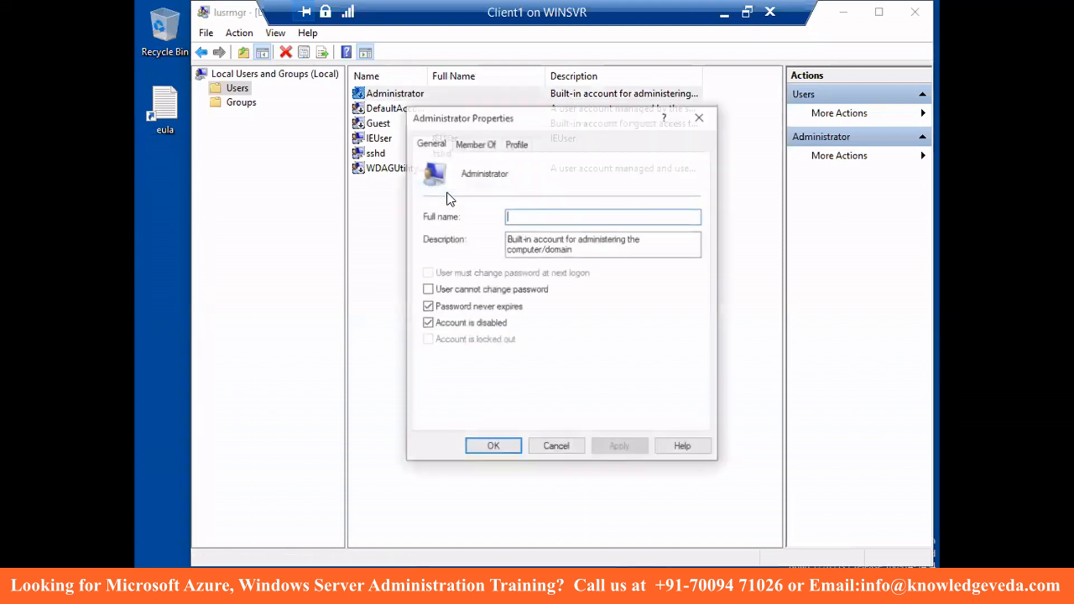
click(428, 323)
click(492, 447)
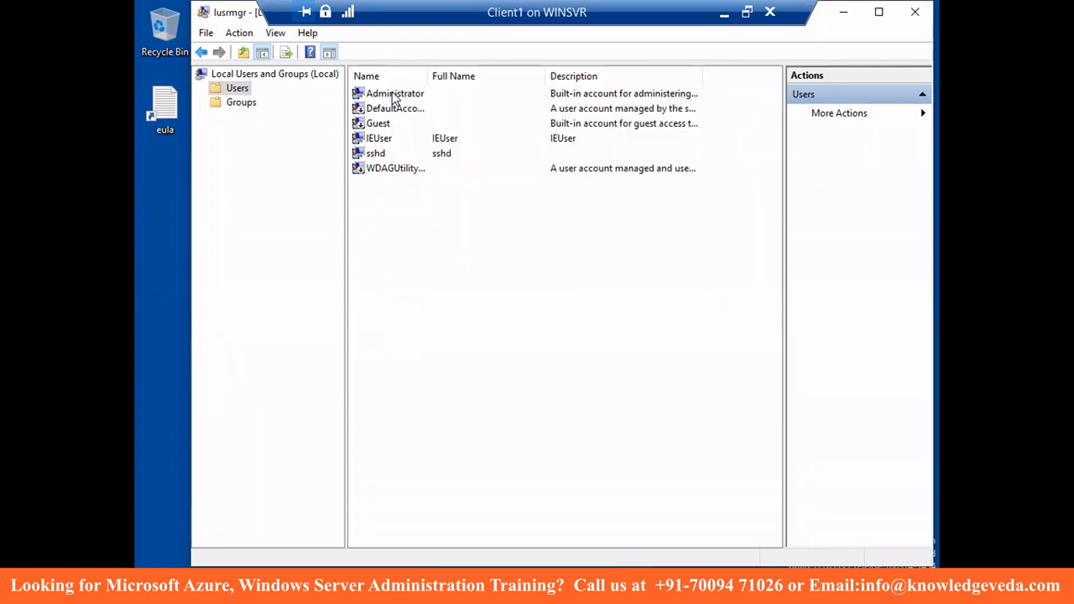
right_click(427, 202)
- Close the New User form without creating anyone, then minimize the remote session to the host desktop
click(475, 213)
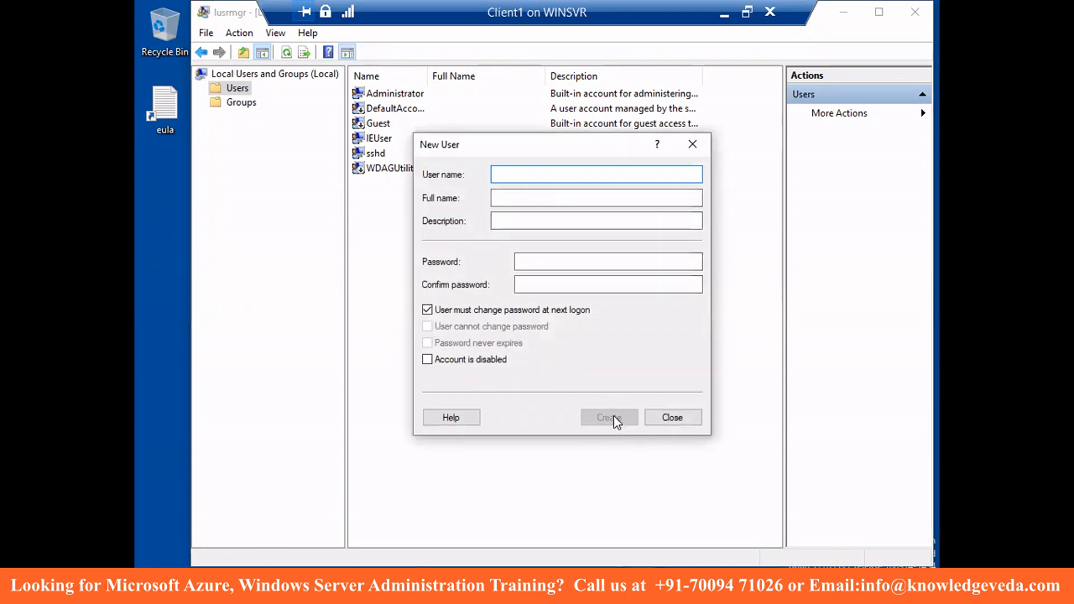
click(668, 421)
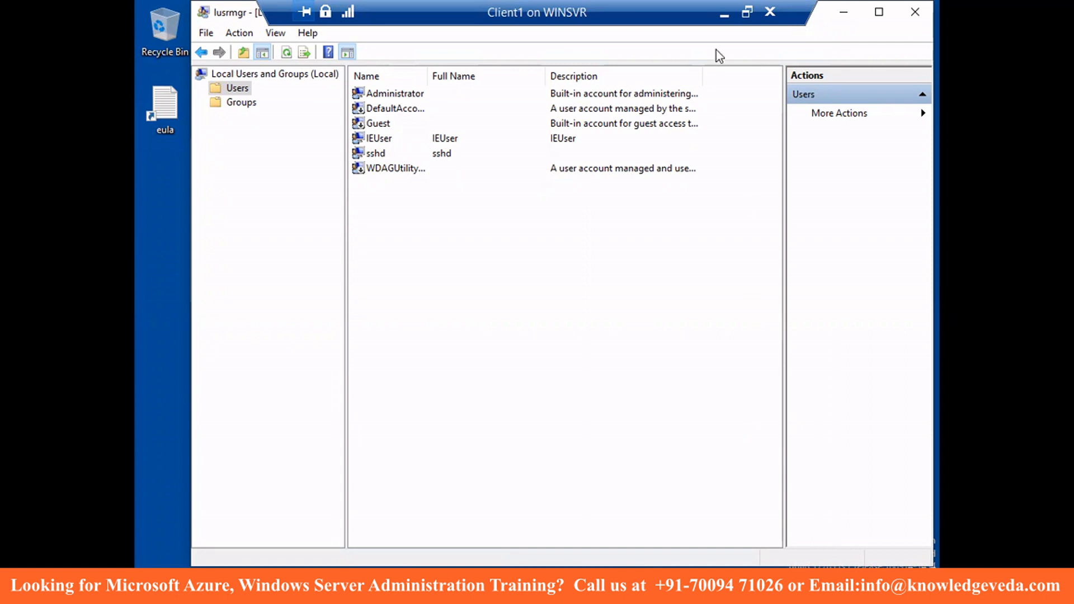
mouse_move(504, 1)
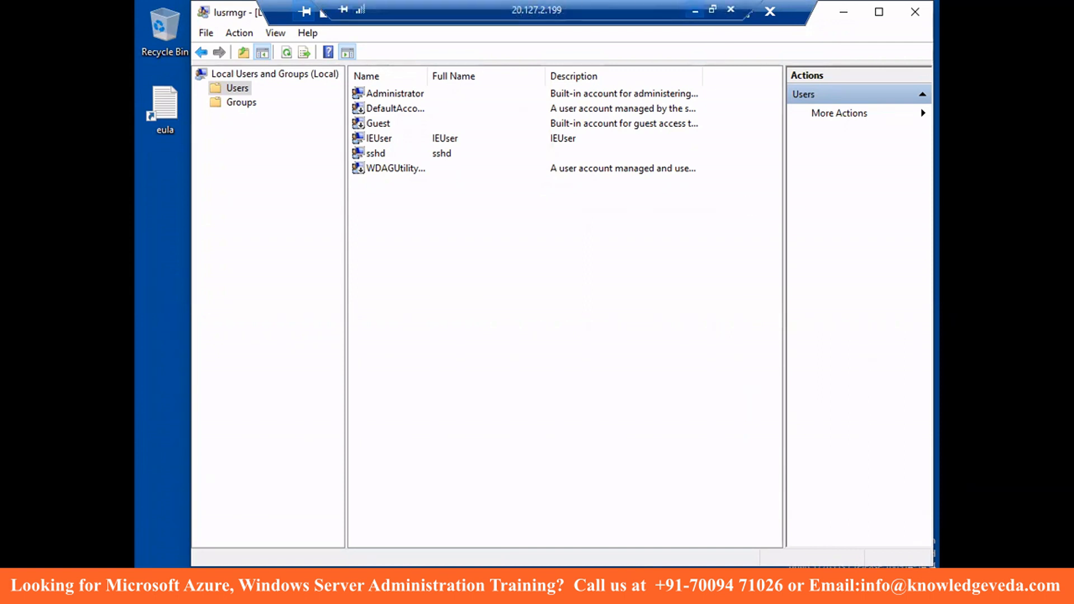
click(695, 11)
key(super+d)
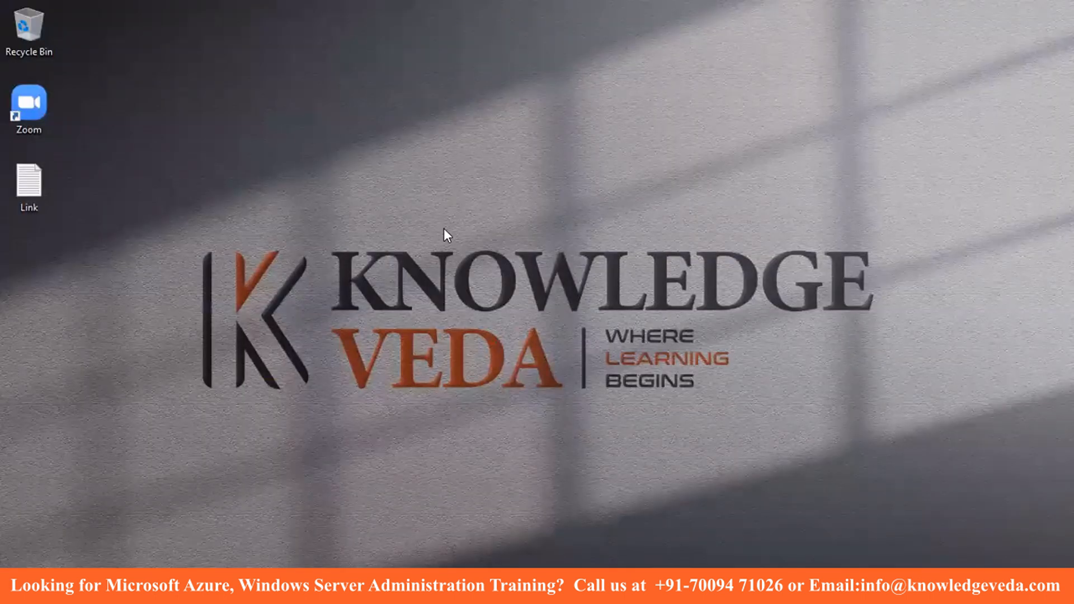